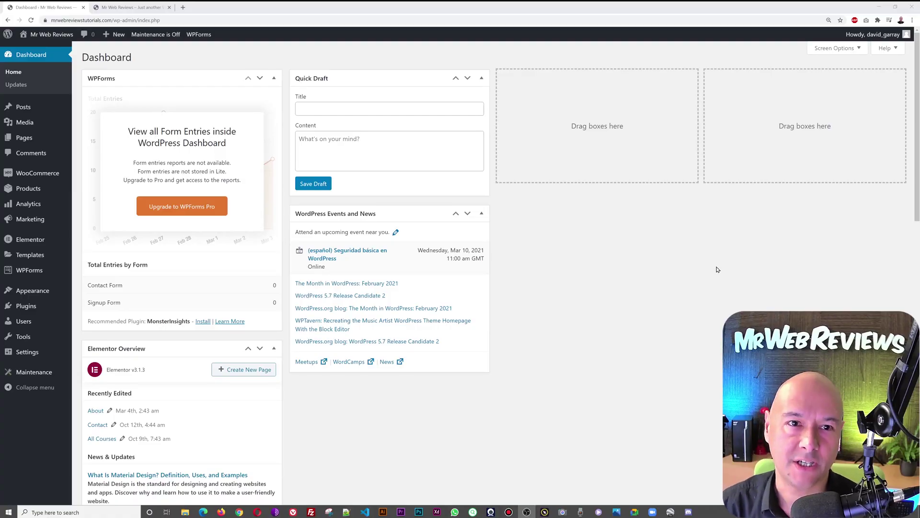
Step: Switch to the browser tab showing the Mr Web Reviews home page
key("ctrl+Tab")
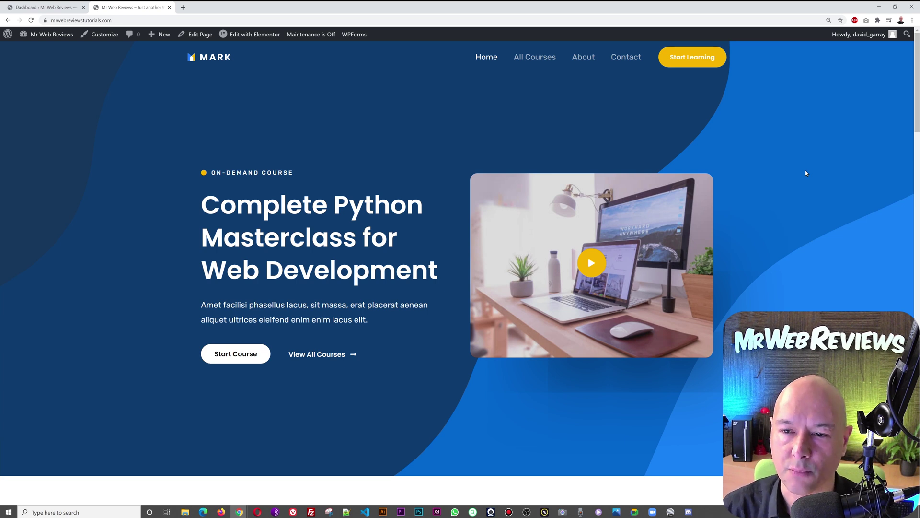
Step: Return to the Dashboard tab and go to Plugins > Add New
left_click(32, 7)
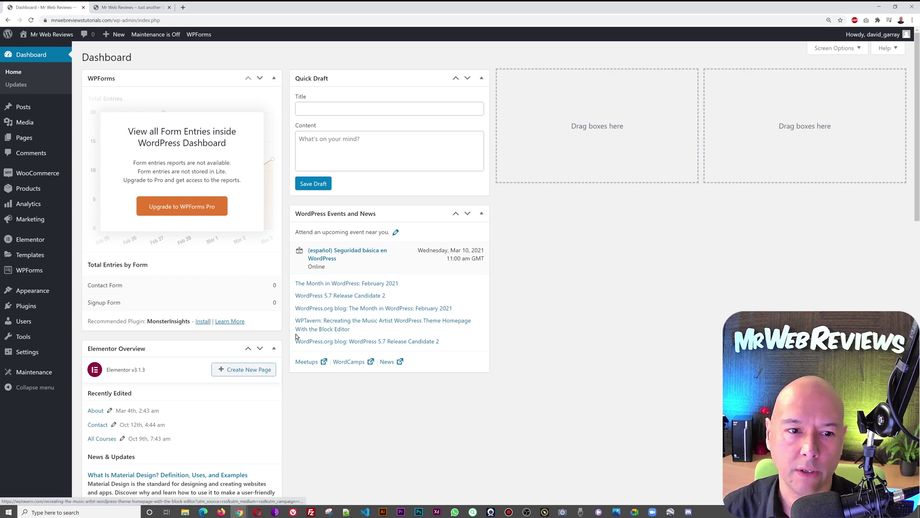
mouse_move(38, 310)
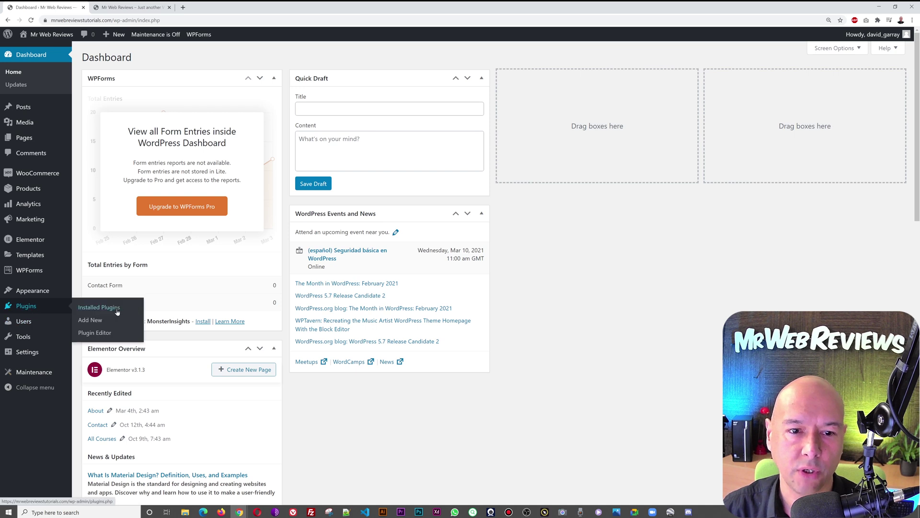
left_click(92, 321)
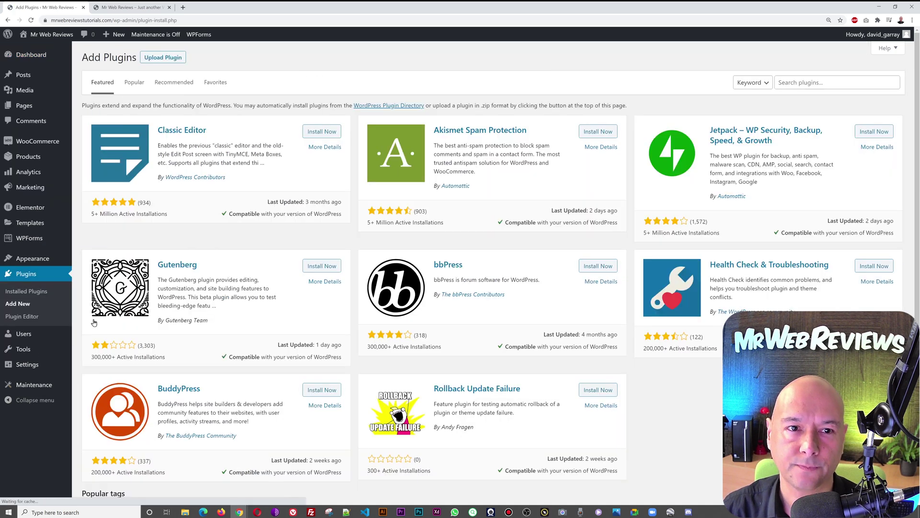
Step: Search the plugin directory for Paid Memberships Pro, then install and activate it
left_click(790, 85)
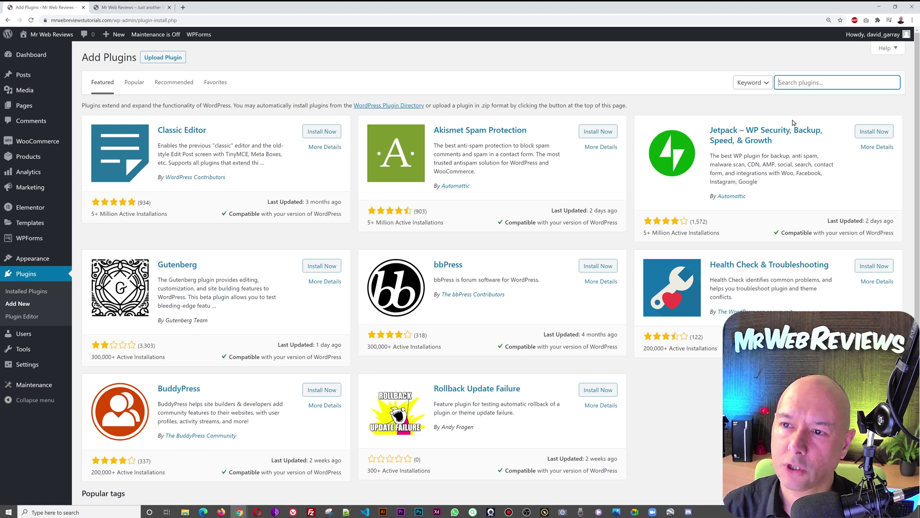
type("Paid Memberships Pro")
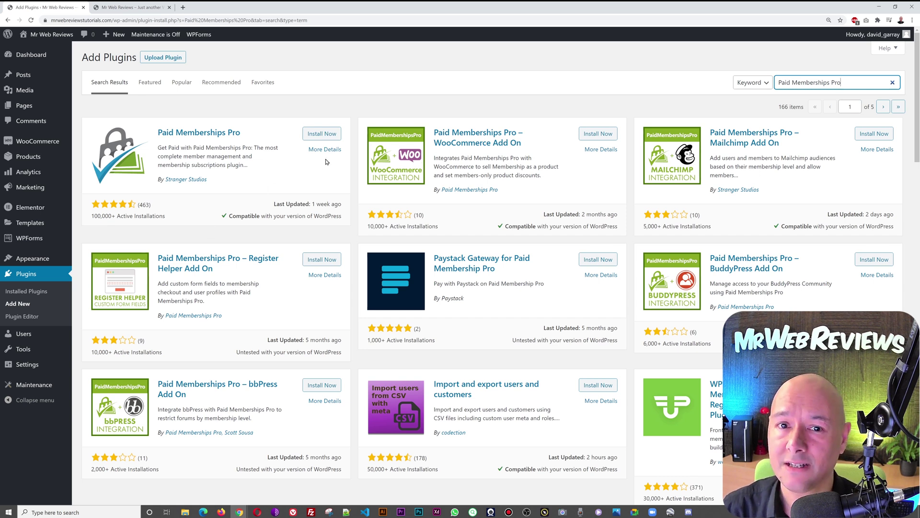
left_click(327, 134)
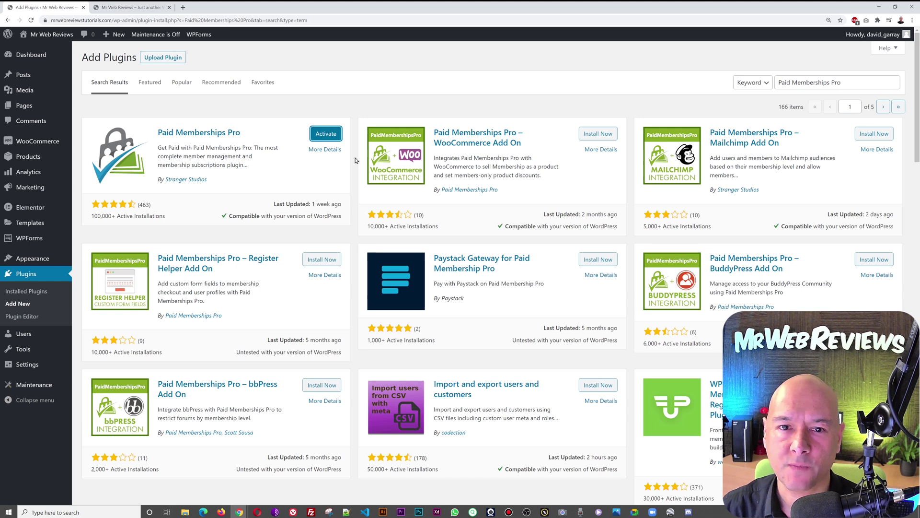
left_click(325, 139)
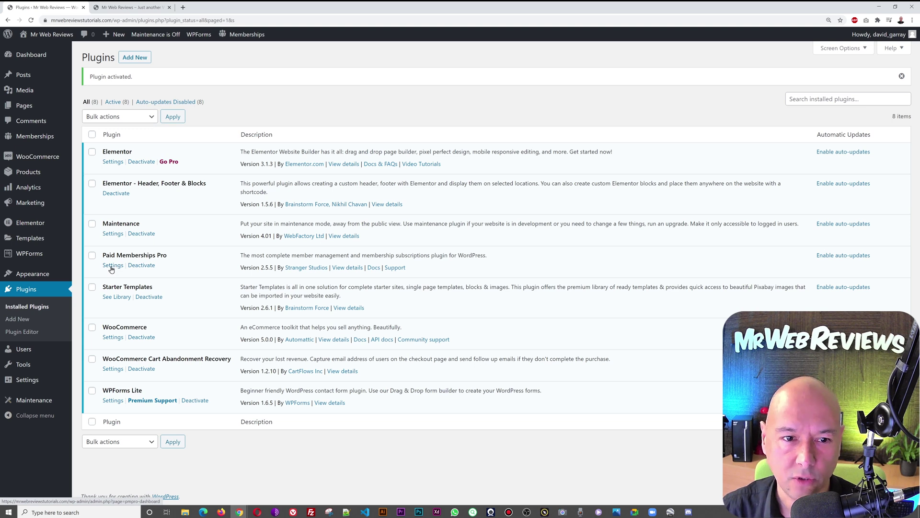
Step: Open Paid Memberships Pro, look through Members, Orders and Reports, then reach the Membership Levels settings
left_click(114, 266)
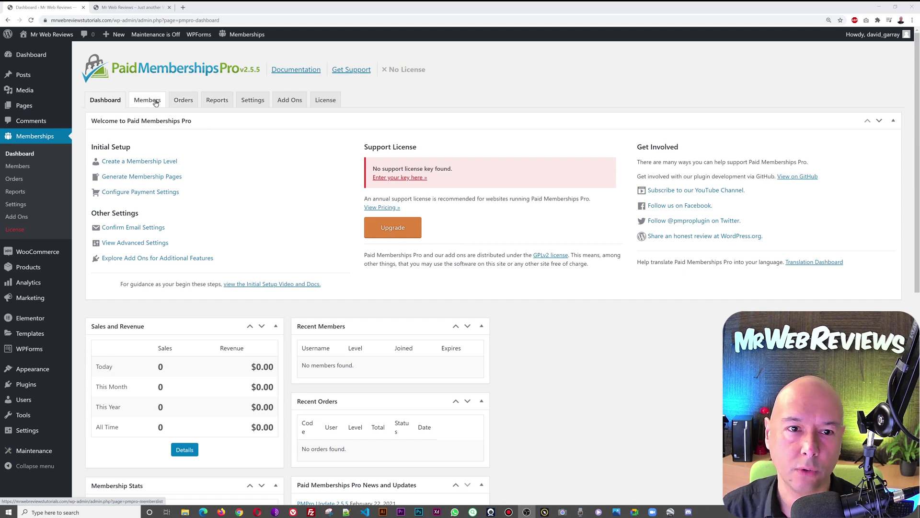
left_click(154, 101)
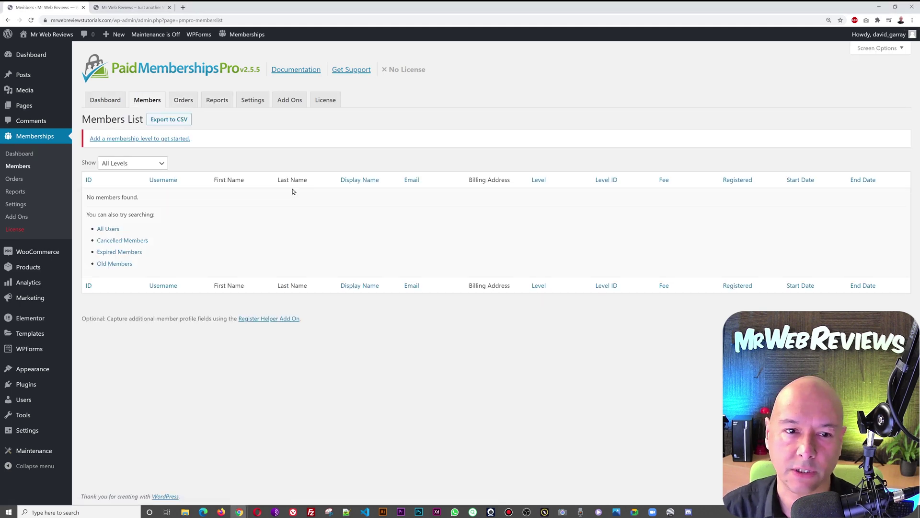
left_click(184, 100)
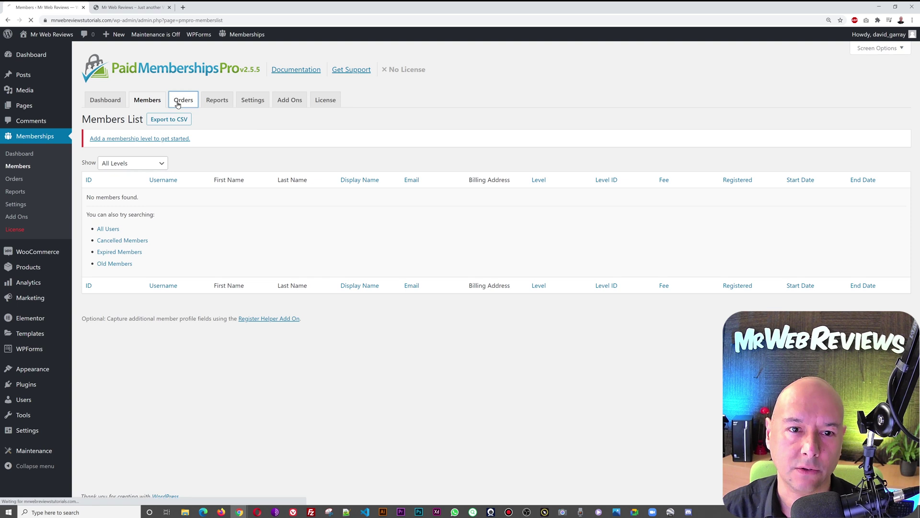
left_click(217, 100)
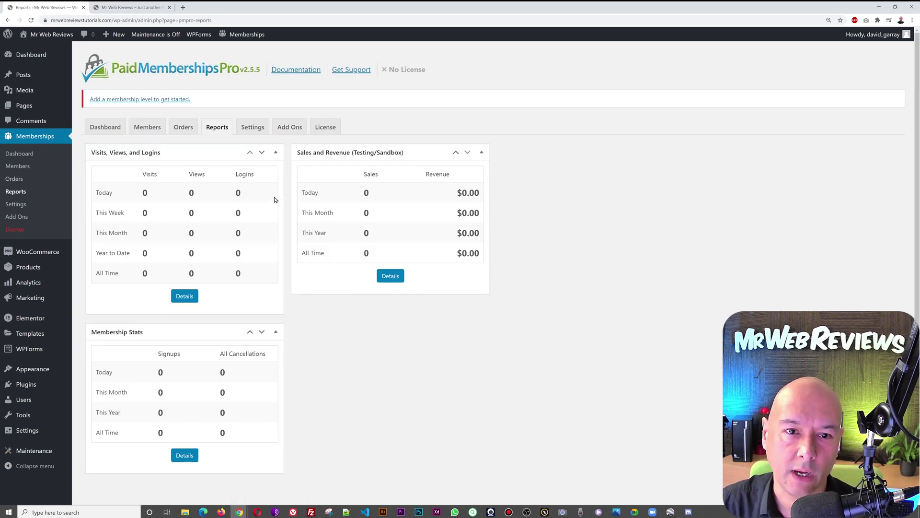
left_click(253, 127)
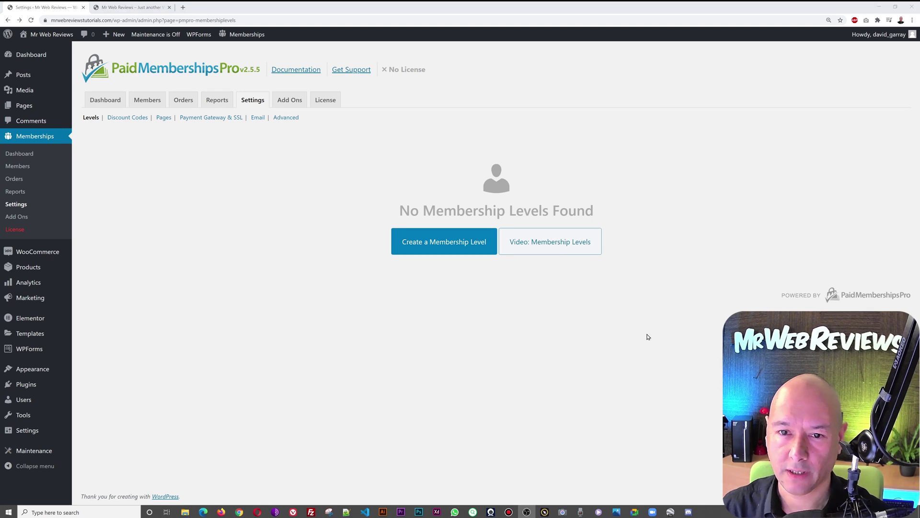
Step: Create a new level named 'Bronze Plan' with description 'This is our bronze plan.'
left_click(447, 250)
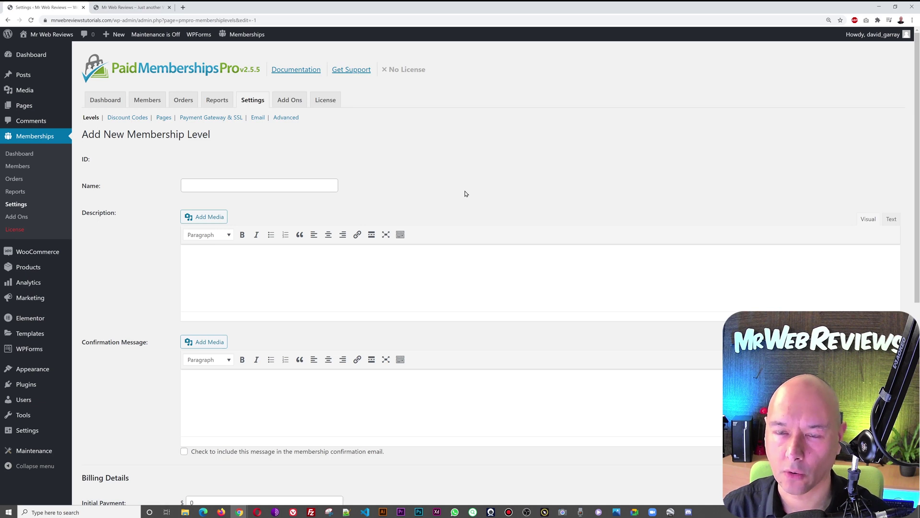
left_click(305, 186)
type("Bro")
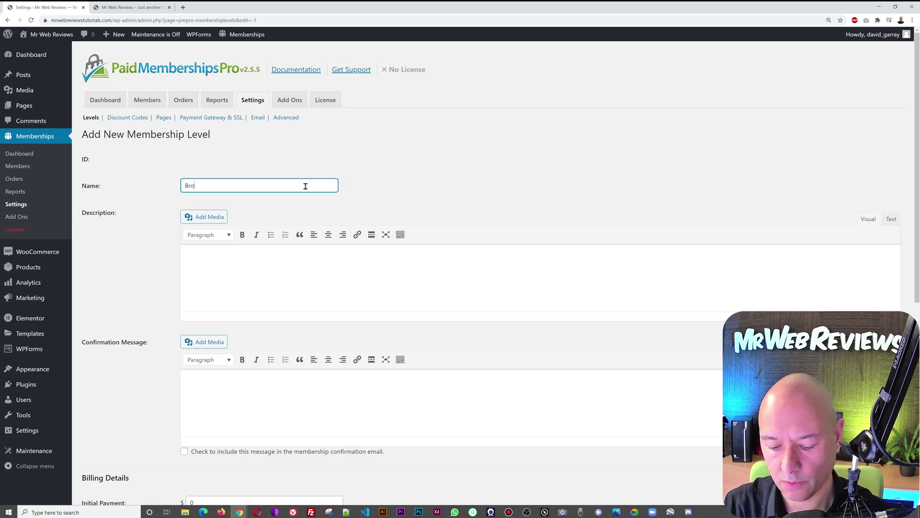
type("nze Plan")
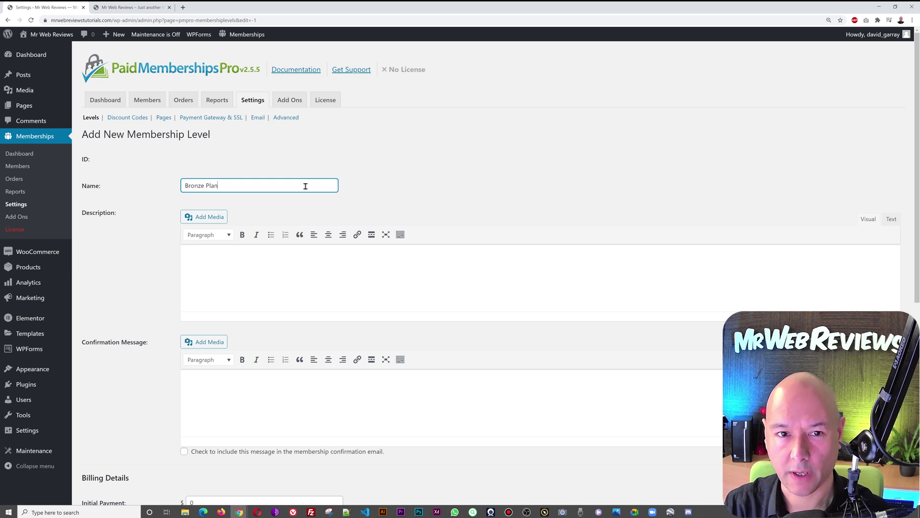
left_click(382, 277)
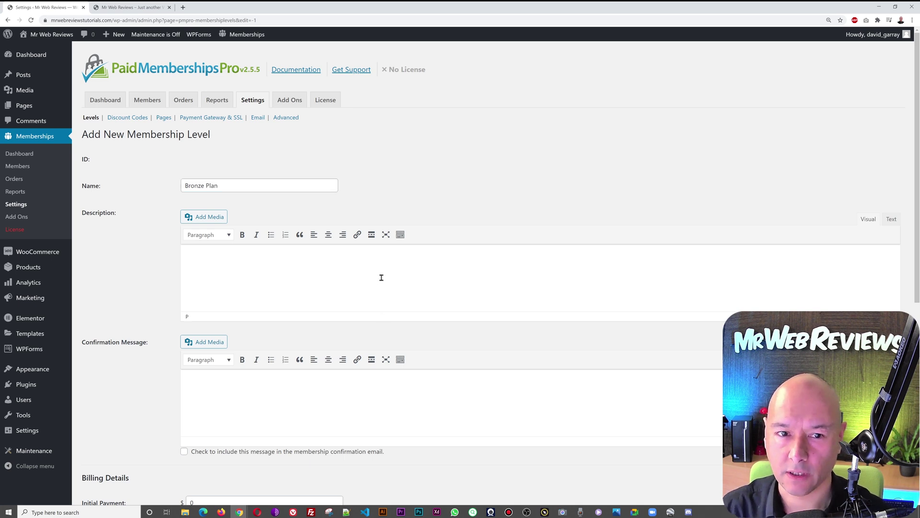
type("This")
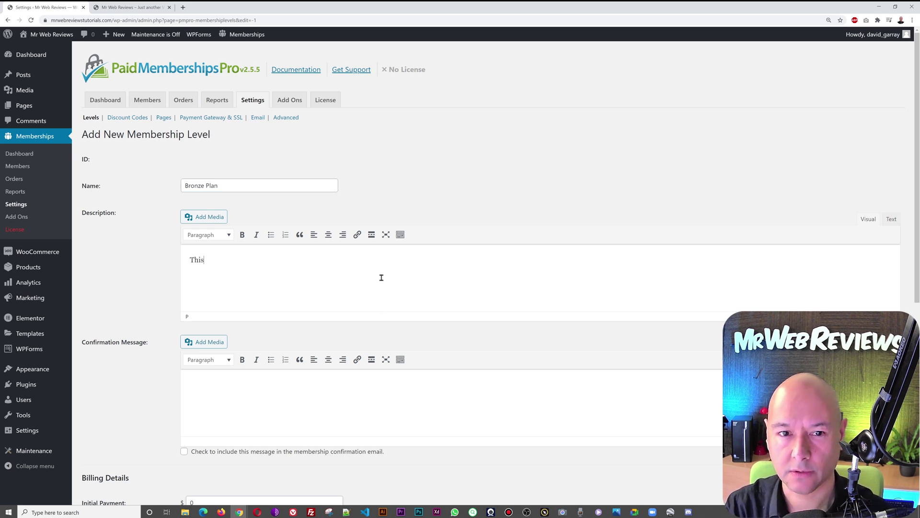
type(" is our bro")
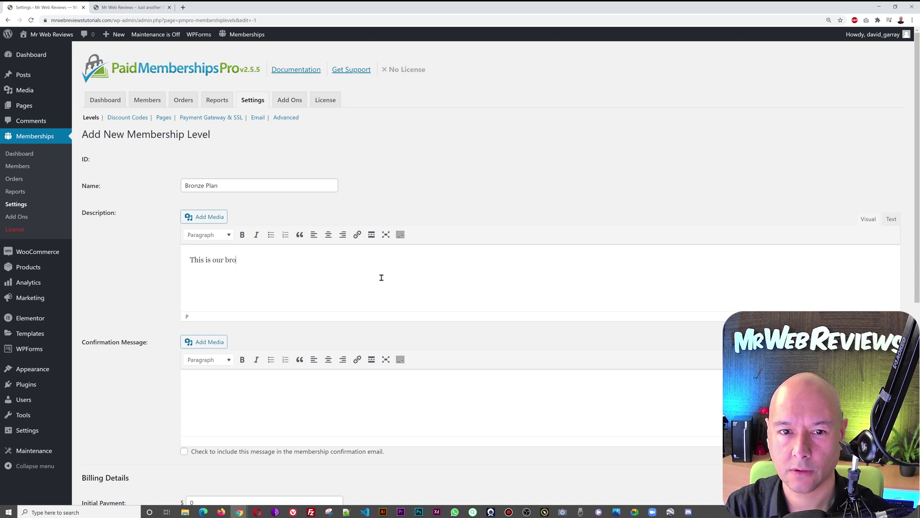
type("nze plan.")
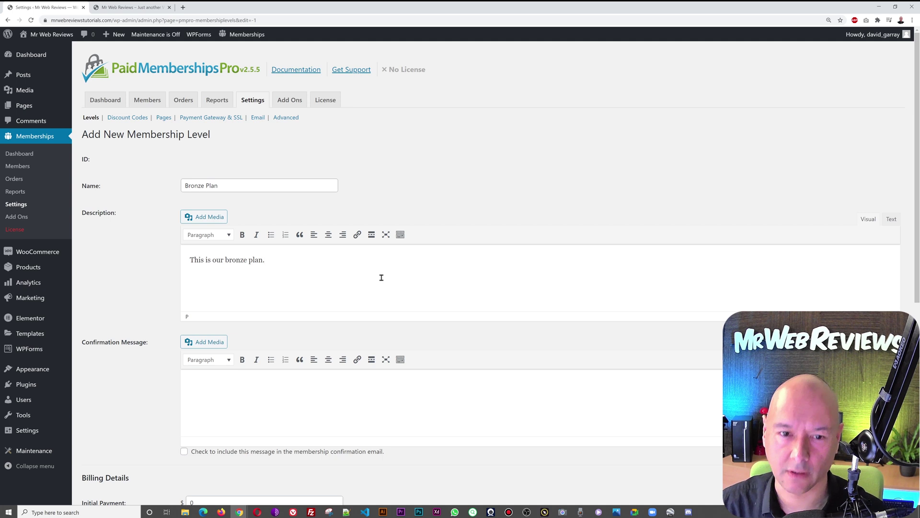
scroll(417, 282, "down", 4)
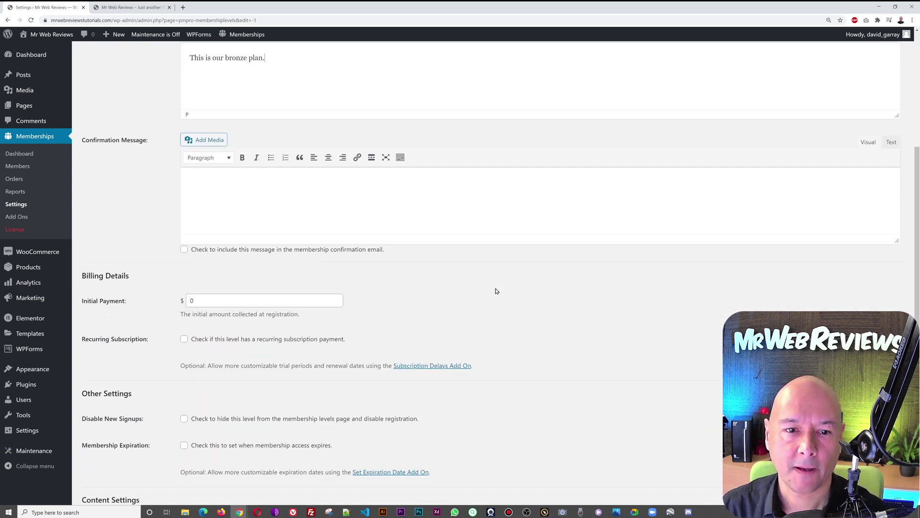
scroll(496, 291, "down", 1)
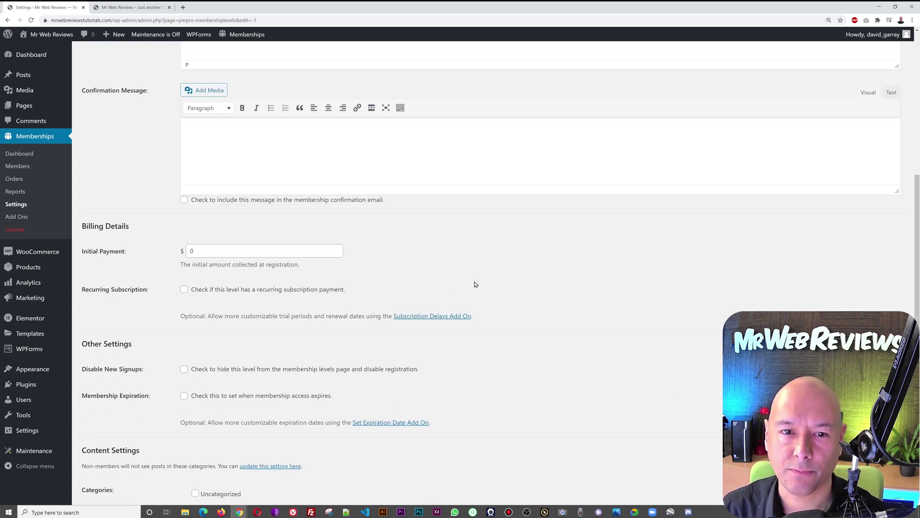
scroll(476, 284, "down", 1)
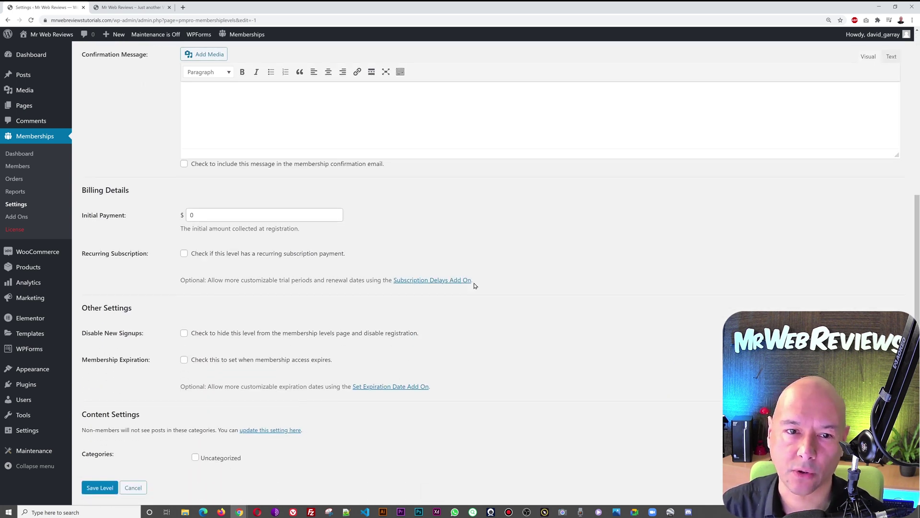
Step: Enter an initial payment and make the level a recurring subscription
left_click(189, 214)
type("2")
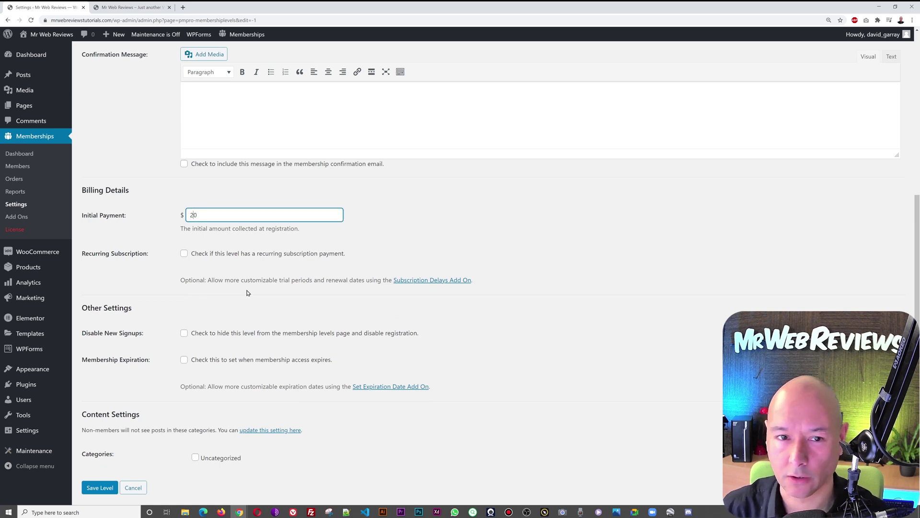
left_click(455, 232)
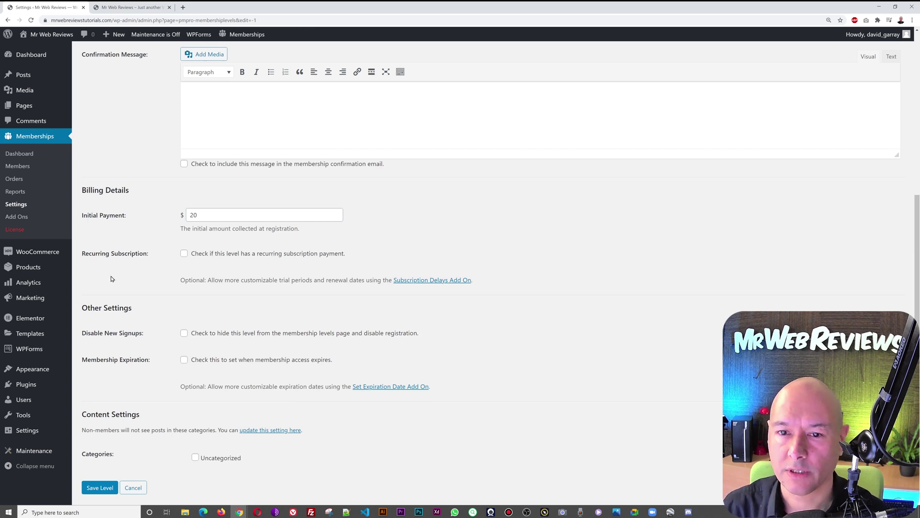
left_click(185, 253)
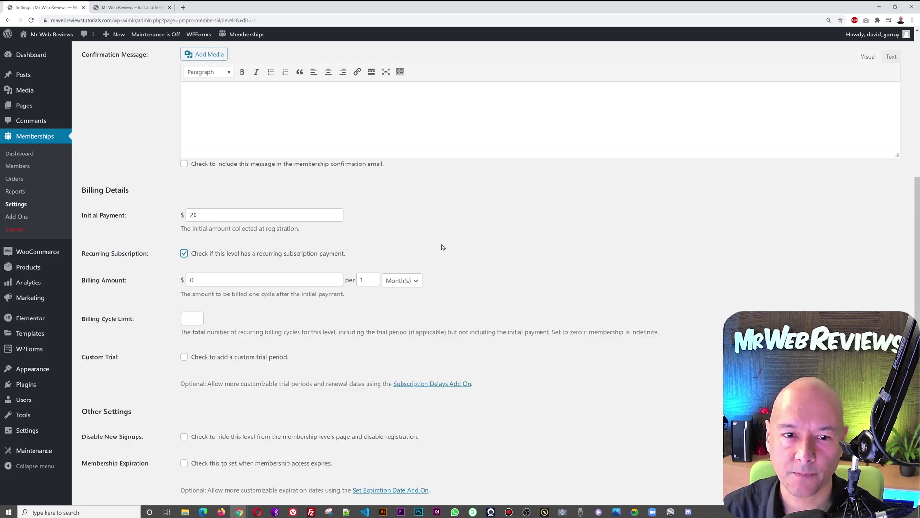
scroll(442, 247, "down", 2)
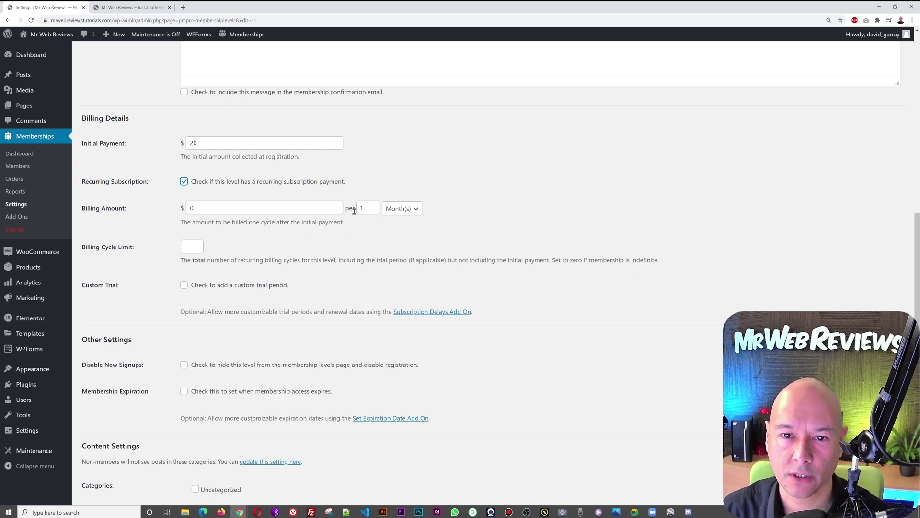
Step: Set the recurring billing amount to $20 per 1 month
left_click(411, 210)
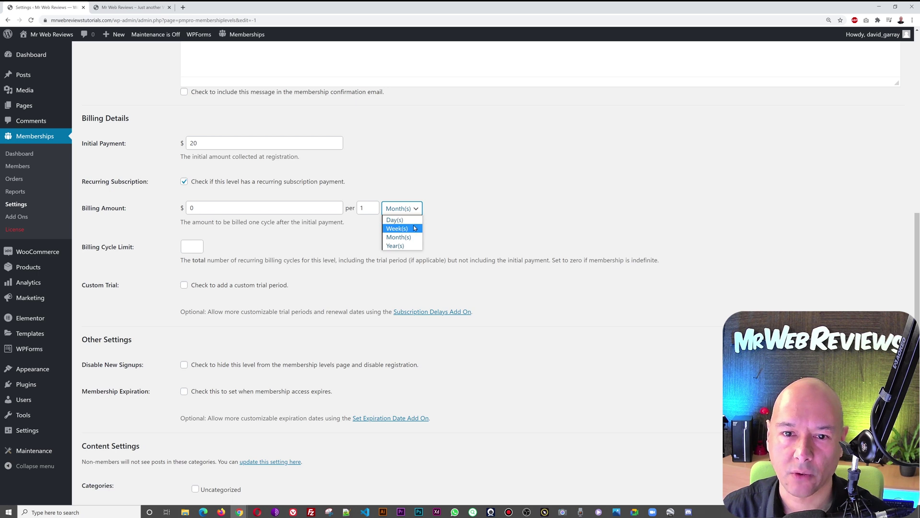
left_click(448, 229)
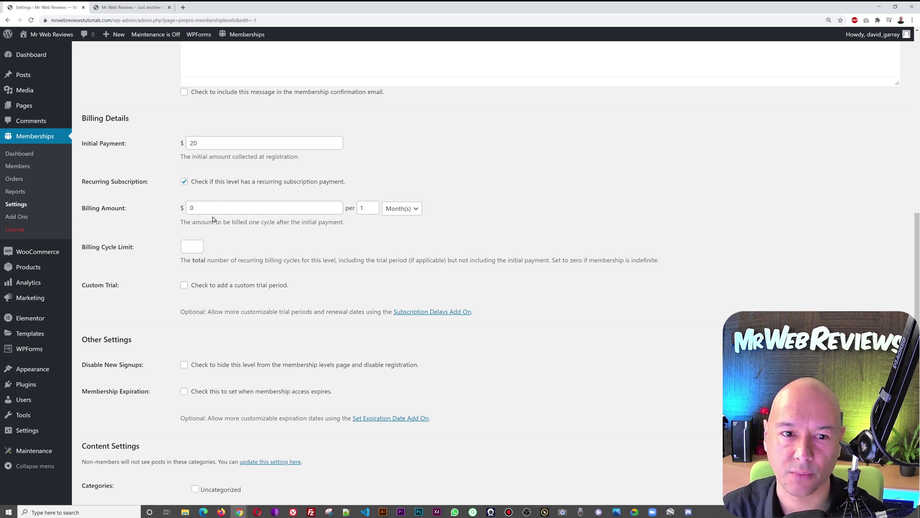
left_click(191, 210)
type("2")
left_click(232, 236)
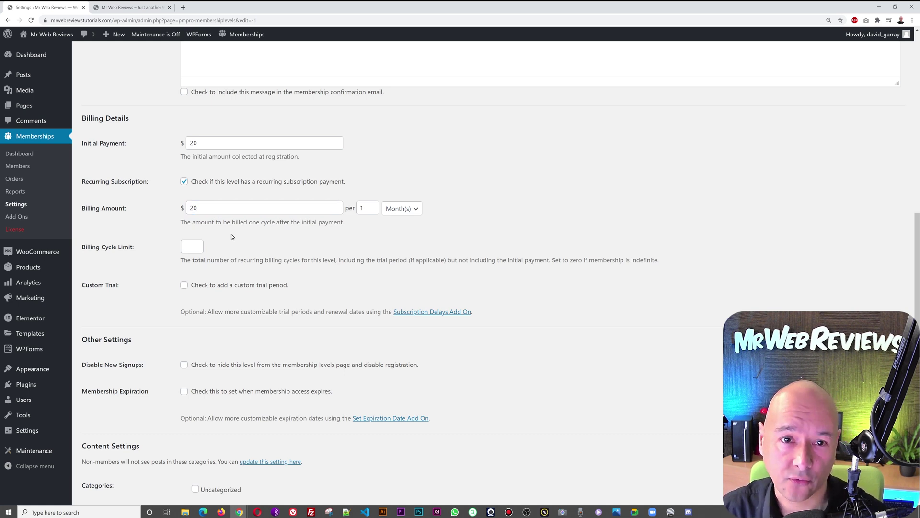
Step: Change the initial payment to $5 and set a 12-cycle billing limit
left_click(194, 143)
type("56")
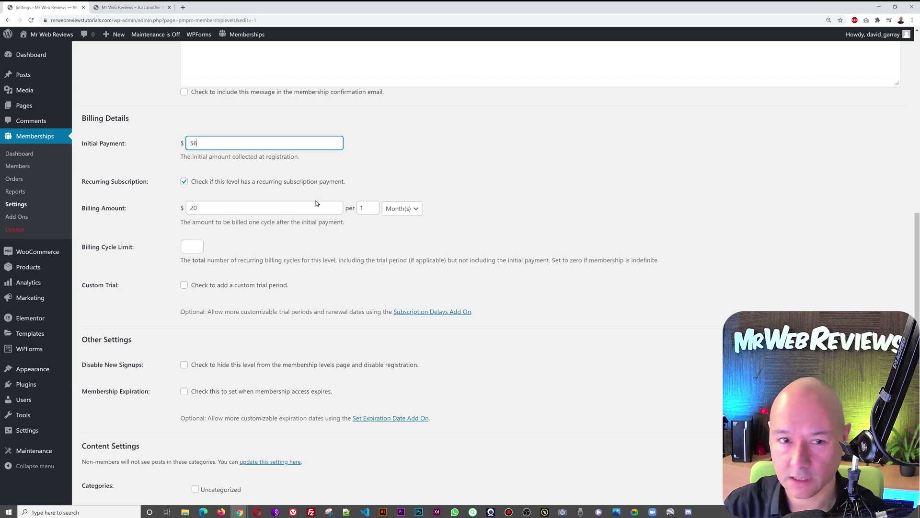
left_click(398, 152)
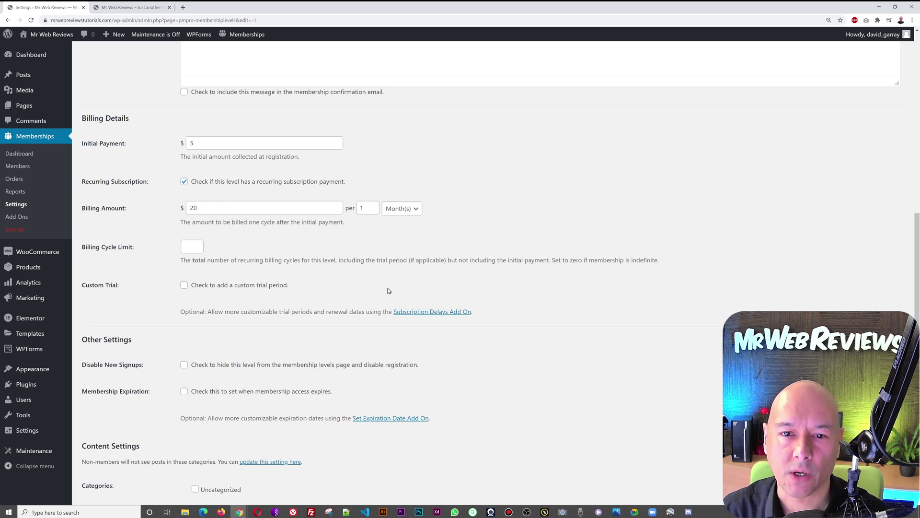
scroll(388, 290, "down", 1)
left_click(188, 214)
type("12")
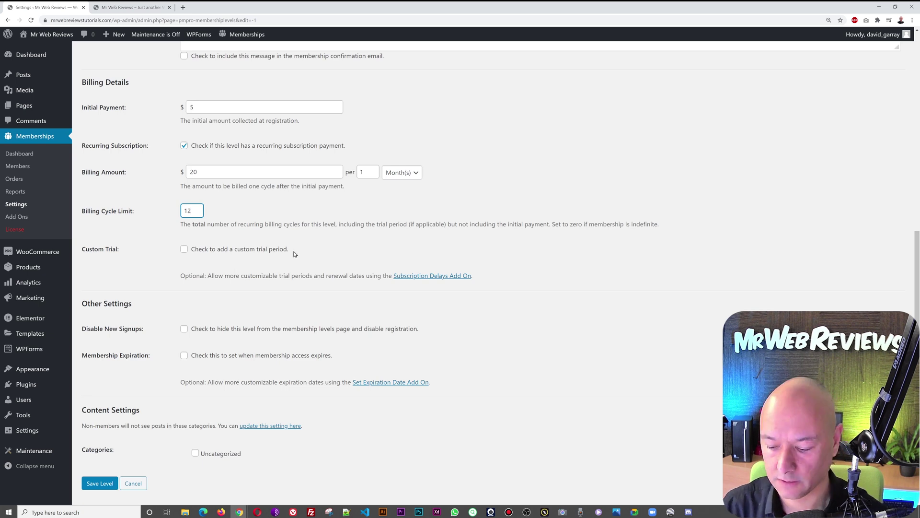
Step: Clear the 12-cycle billing limit so billing is unlimited, and enable a custom trial
left_click(314, 245)
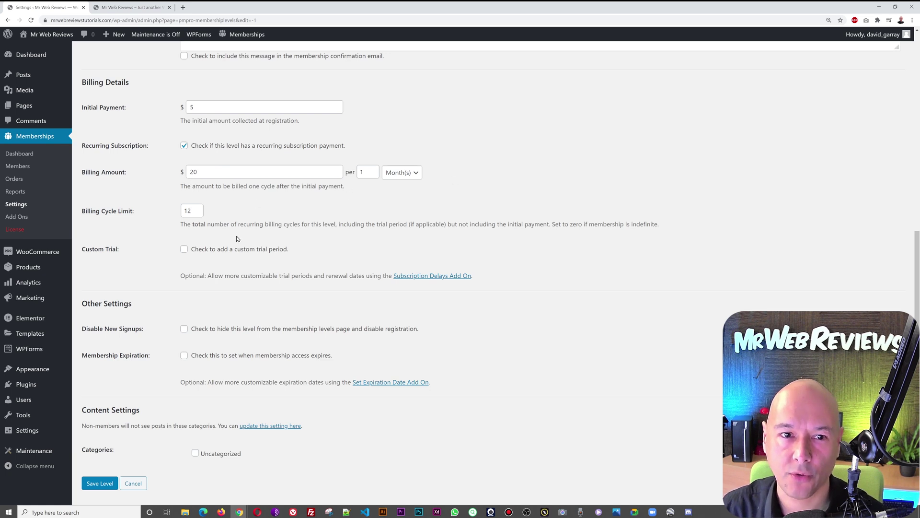
left_click(194, 207)
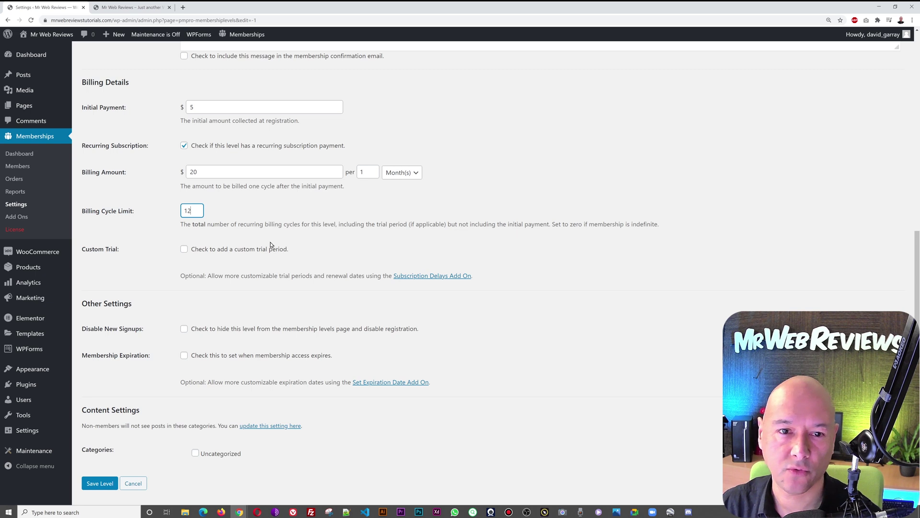
key("BackSpace")
key("BackSpace")
left_click(291, 238)
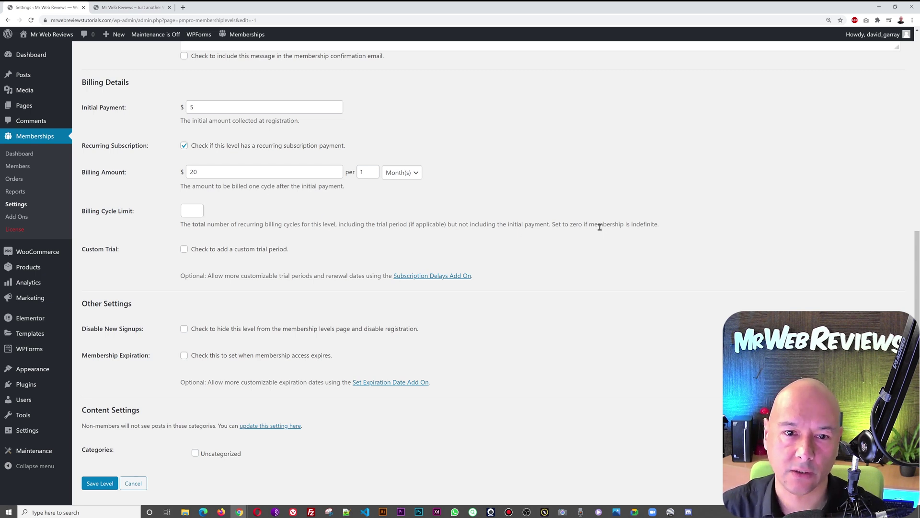
left_click(184, 249)
Step: Set a $1.99 trial billing amount covering the first 1 payment
scroll(449, 296, "down", 1)
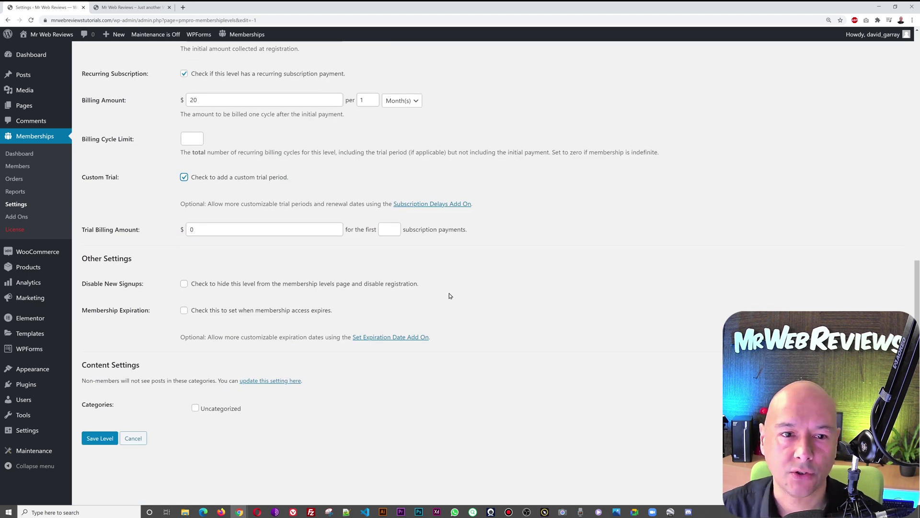
left_click(204, 231)
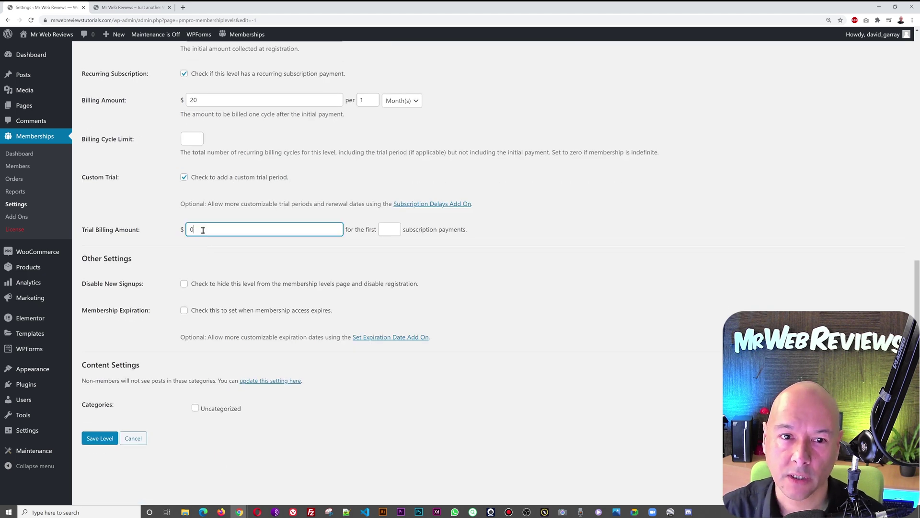
type("1.")
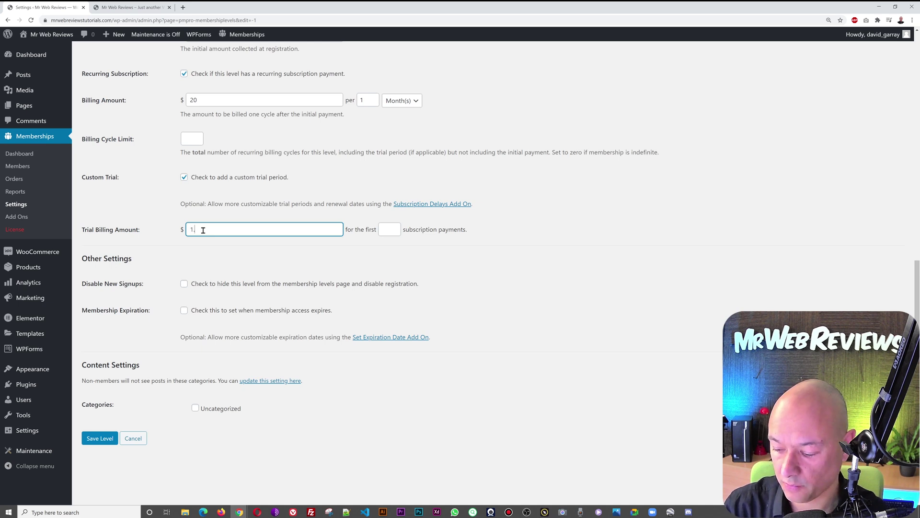
type("99")
left_click(223, 246)
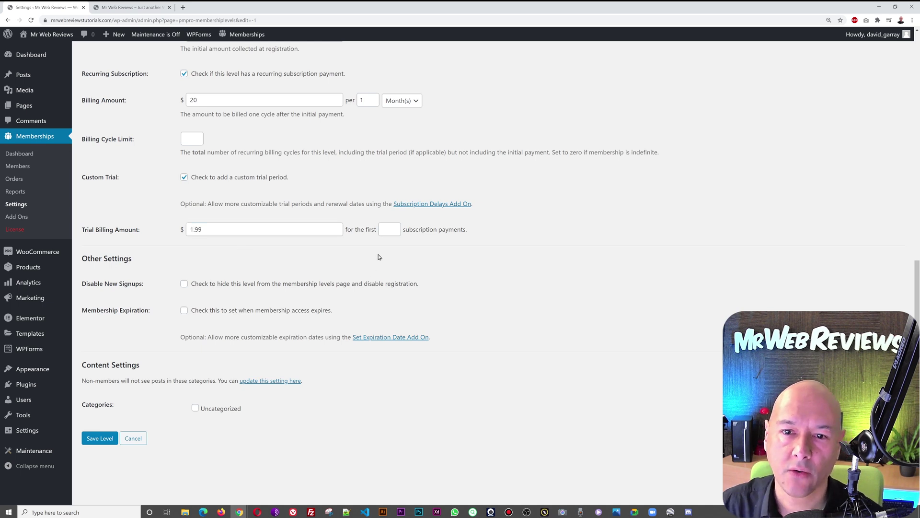
left_click(386, 231)
type("1")
left_click(515, 260)
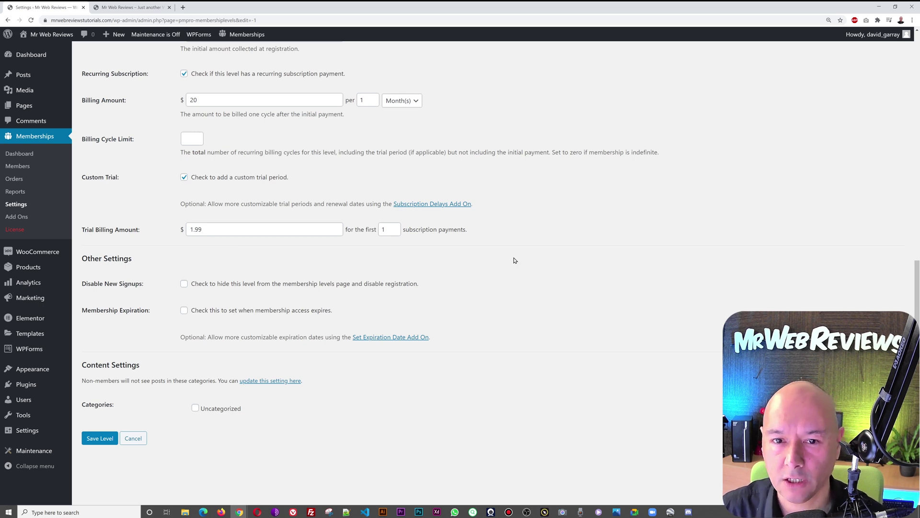
Step: Change the initial payment to $20
scroll(514, 261, "up", 3)
left_click(195, 178)
key("BackSpace")
type("20")
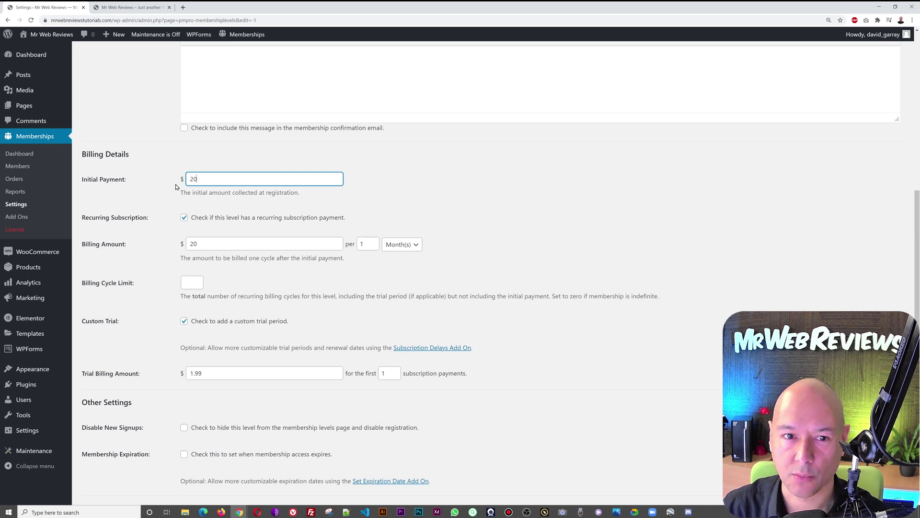
left_click(411, 207)
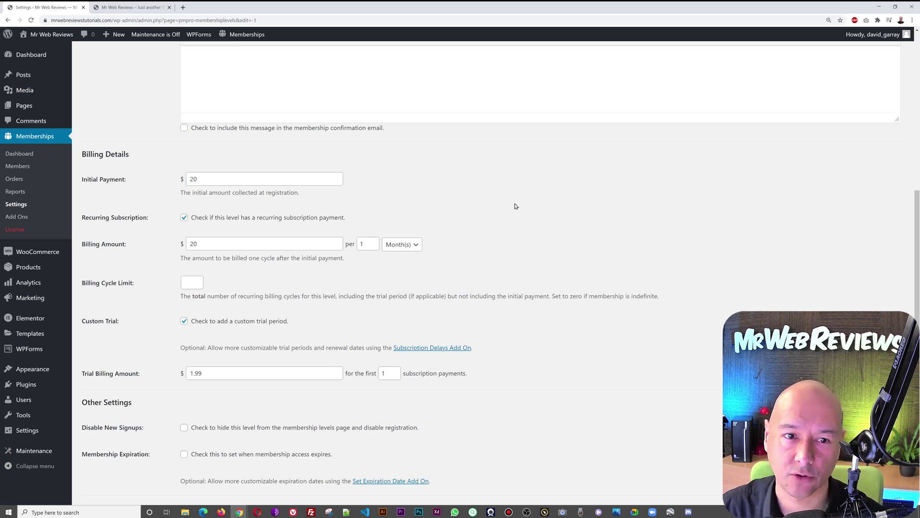
Step: Correct the trial amount to $4.99 and save the Bronze Plan level
scroll(516, 206, "down", 2)
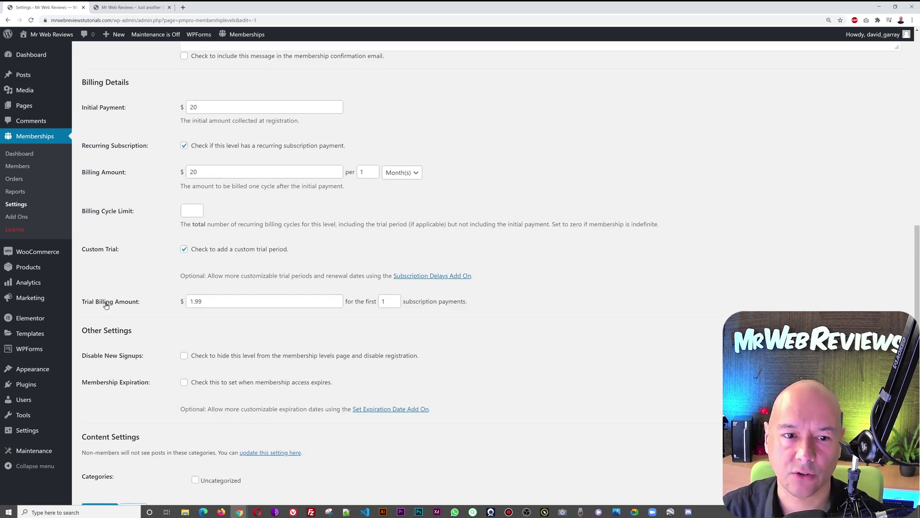
left_click(190, 302)
type("4")
left_click(445, 382)
scroll(502, 364, "down", 2)
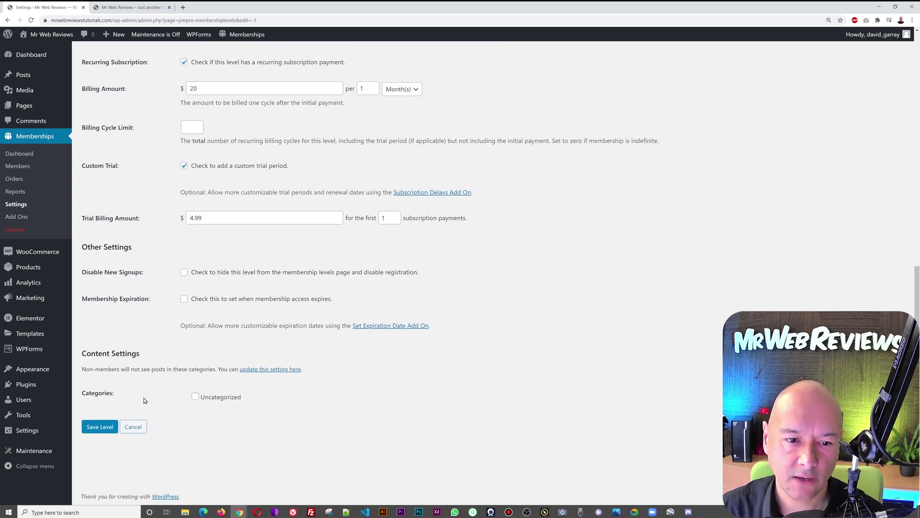
left_click(106, 430)
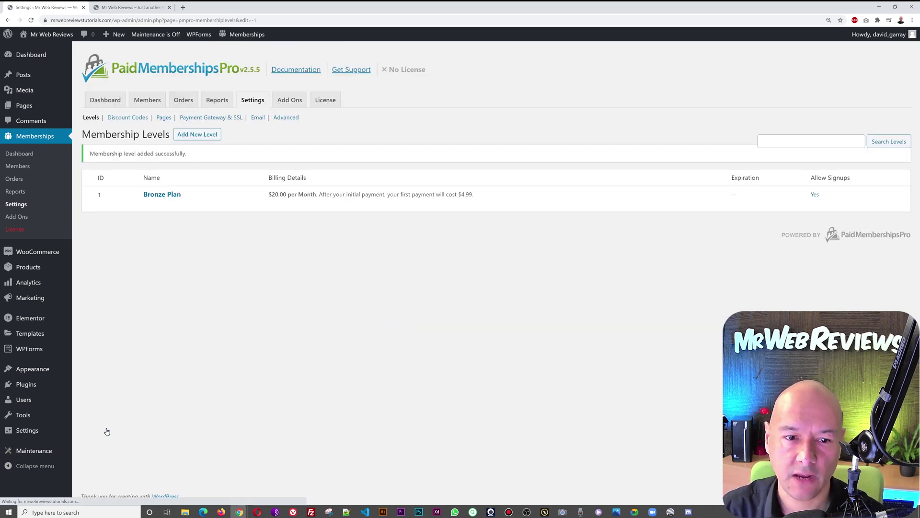
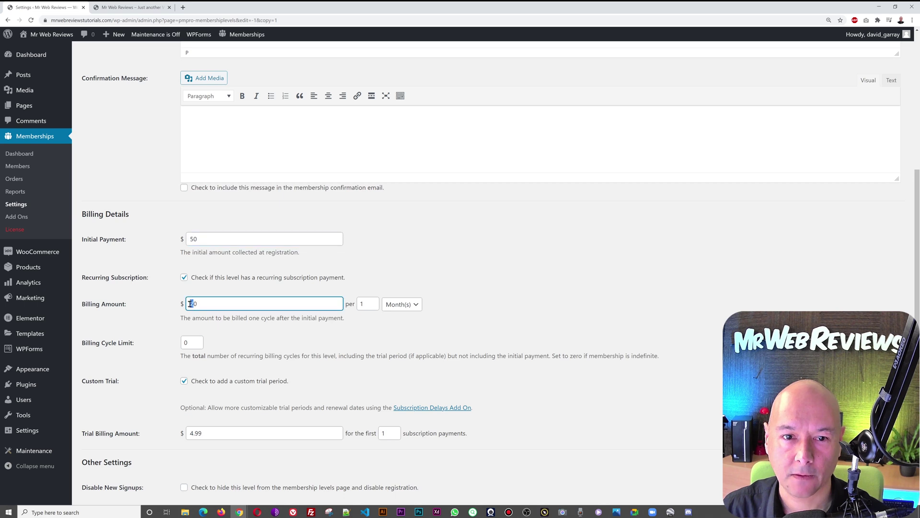
Step: Change the copied level's trial billing amount to 14.99 and save it as the Silver Plan
scroll(219, 363, "down", 2)
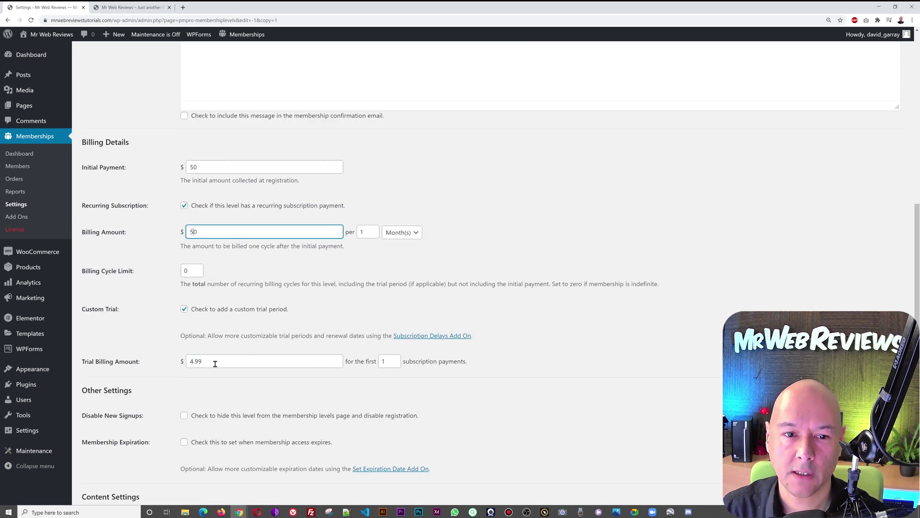
left_click(186, 361)
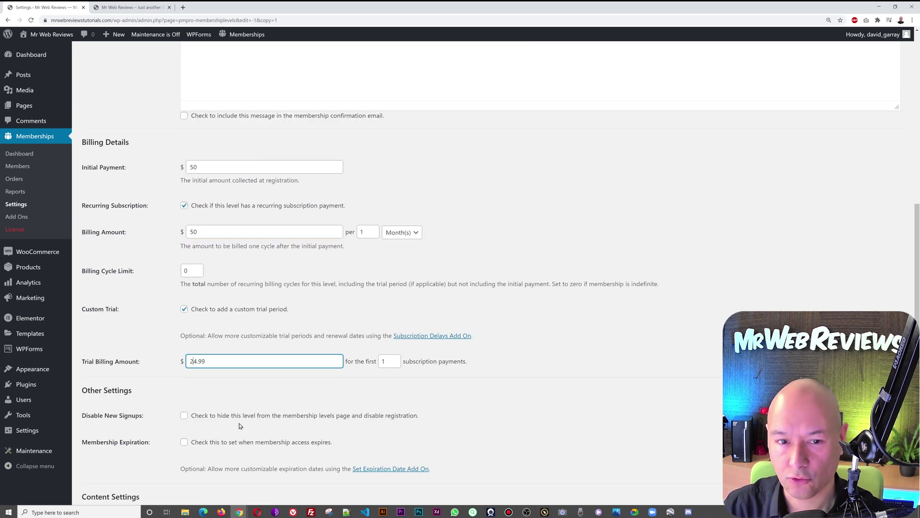
key("BackSpace")
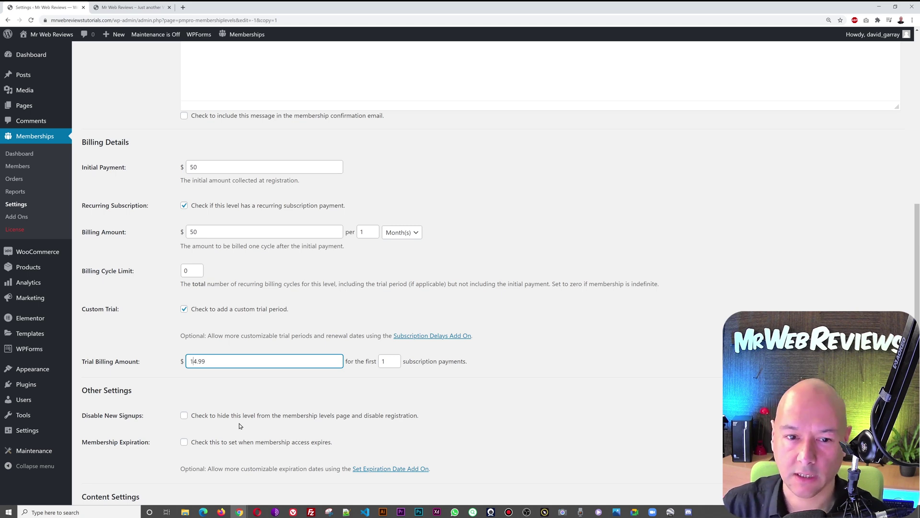
scroll(392, 307, "down", 4)
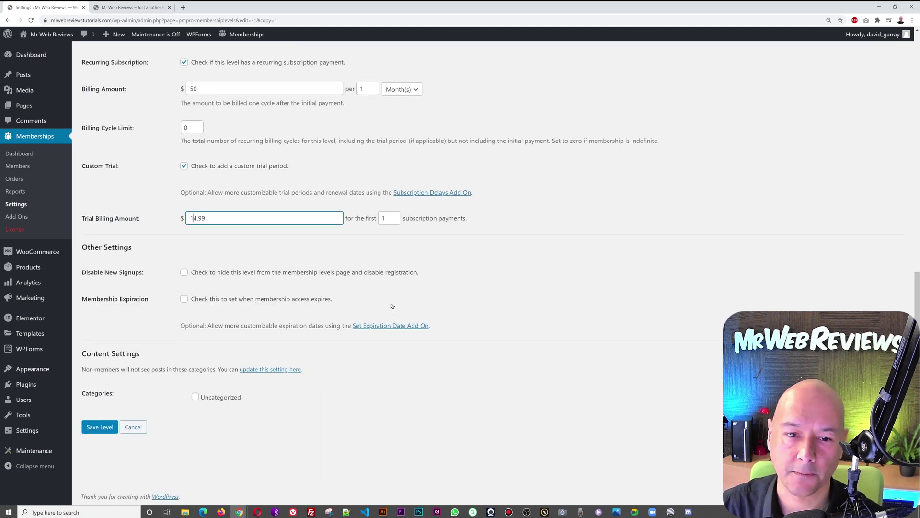
left_click(100, 428)
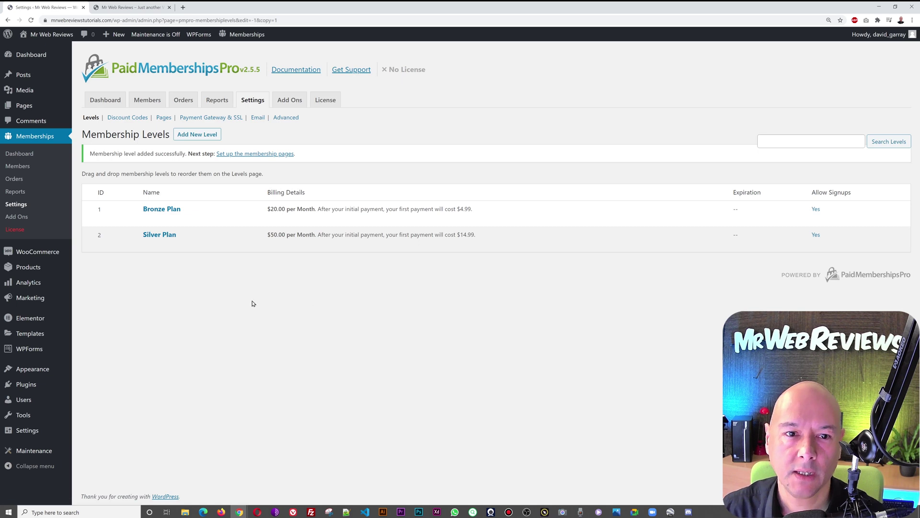
Step: Copy the Silver Plan and rename it GOLD Plan, also in its description
left_click(165, 246)
left_click_drag(198, 210, 168, 214)
type("GOLD")
key("Delete")
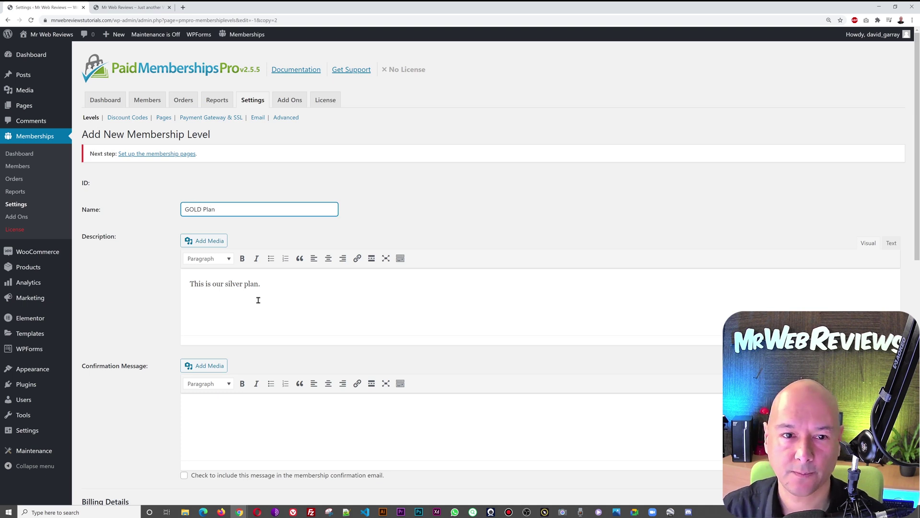
double_click(233, 284)
type("GOL")
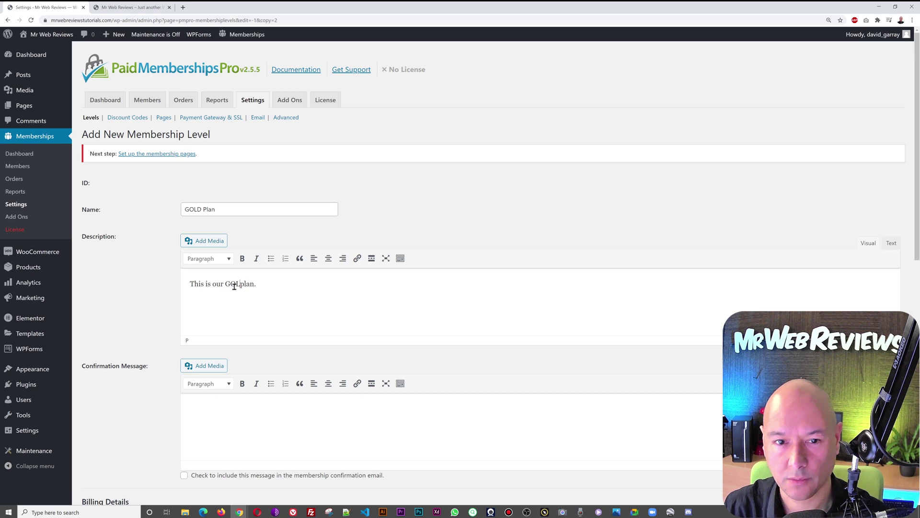
type("D")
Step: Set the GOLD Plan payments to 100 and its trial amount to 24.99, then save the level
scroll(360, 323, "down", 6)
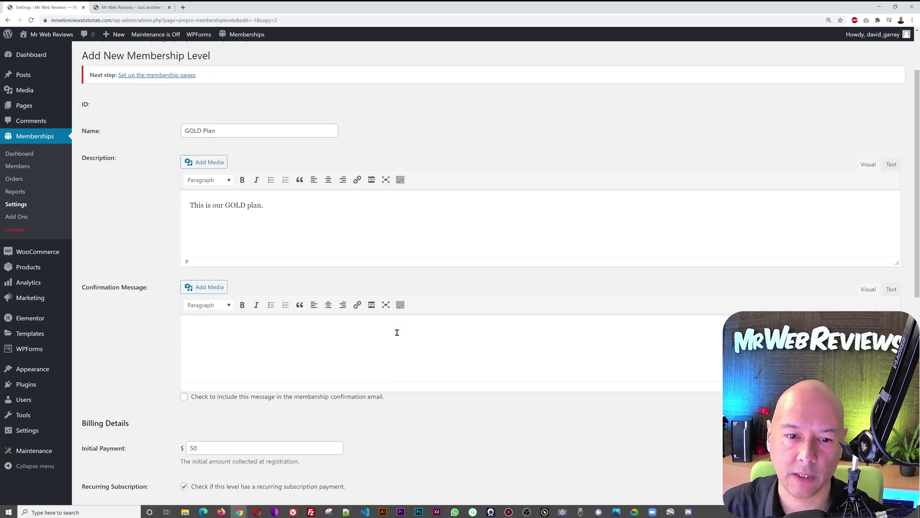
left_click(188, 239)
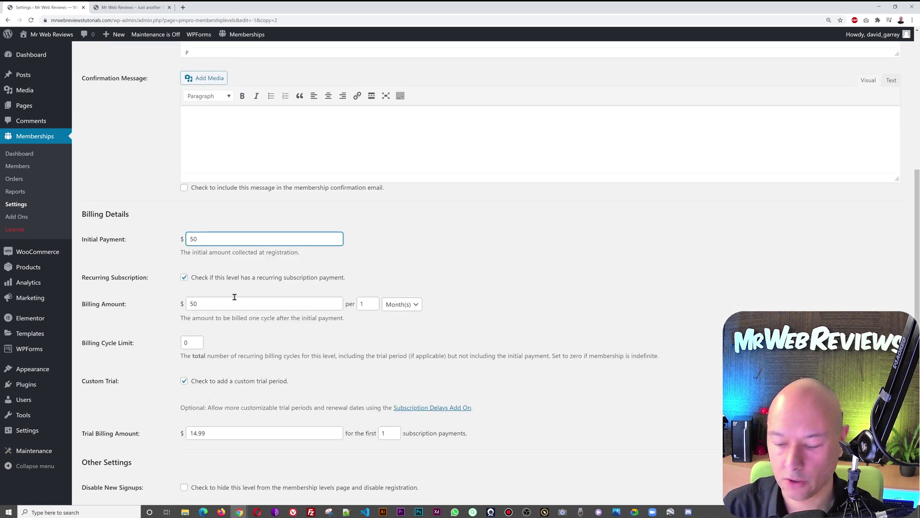
left_click(190, 307)
type("00")
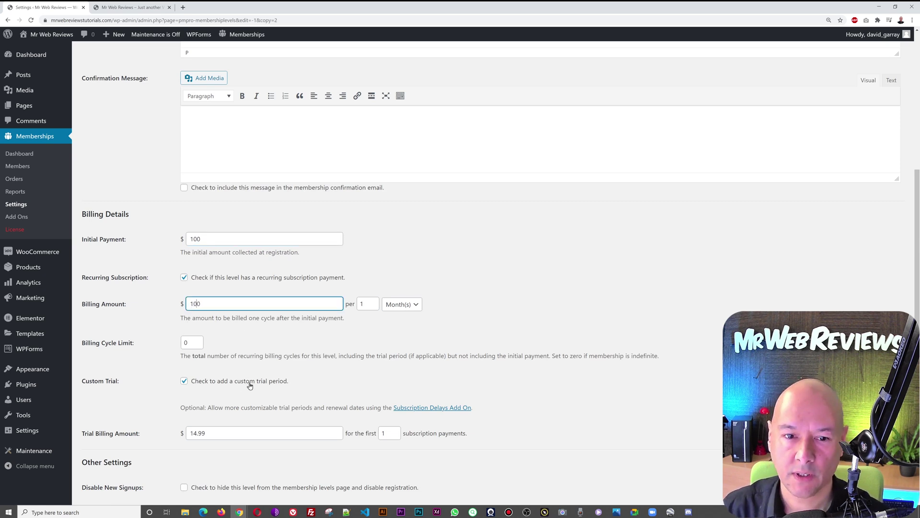
scroll(217, 391, "down", 2)
left_click(193, 360)
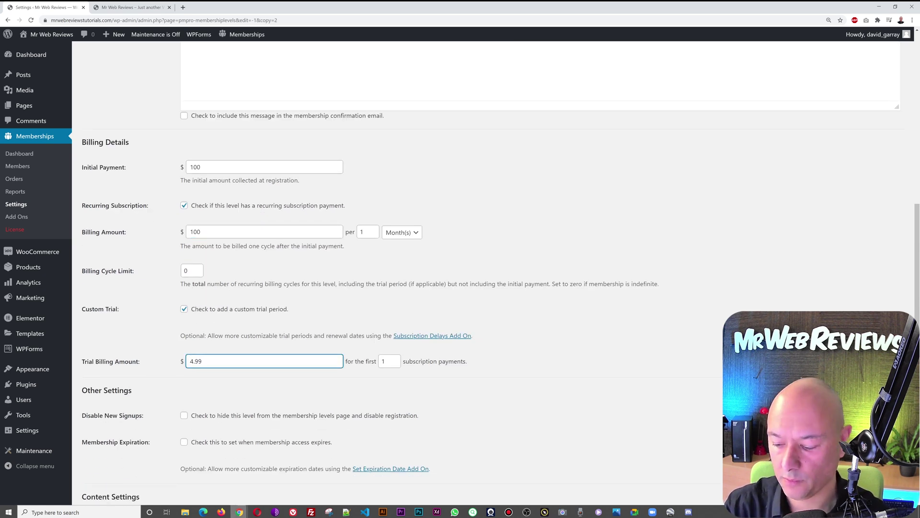
type("3")
key("BackSpace")
type("2")
scroll(343, 455, "down", 3)
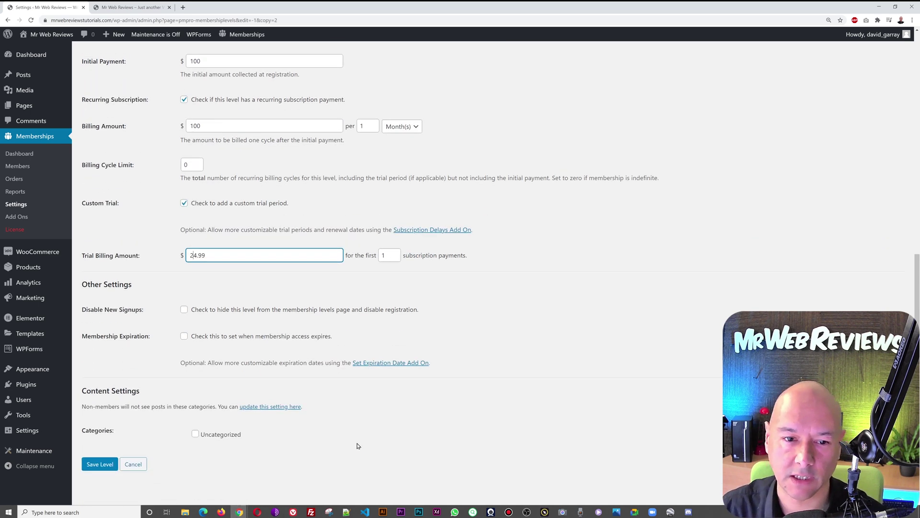
left_click(100, 427)
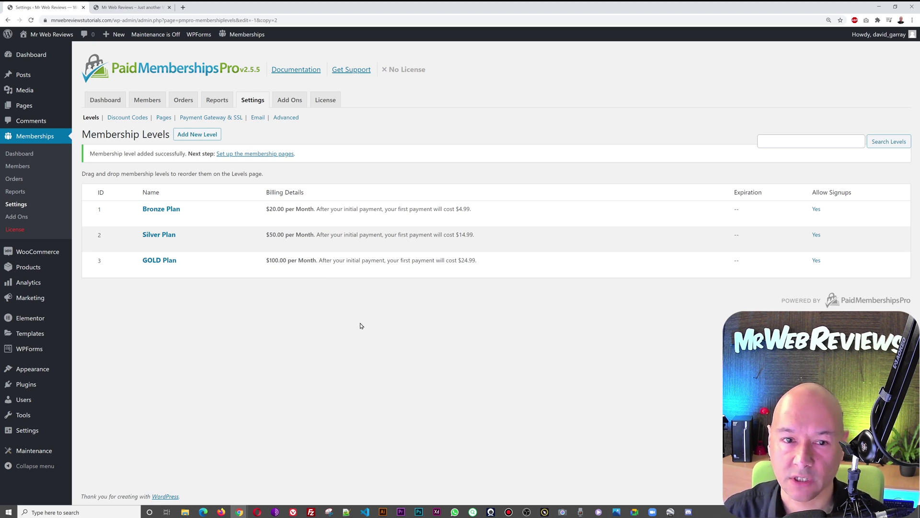
Step: Create a new discount code named PROMO25 with its expiration month set to September
left_click(127, 118)
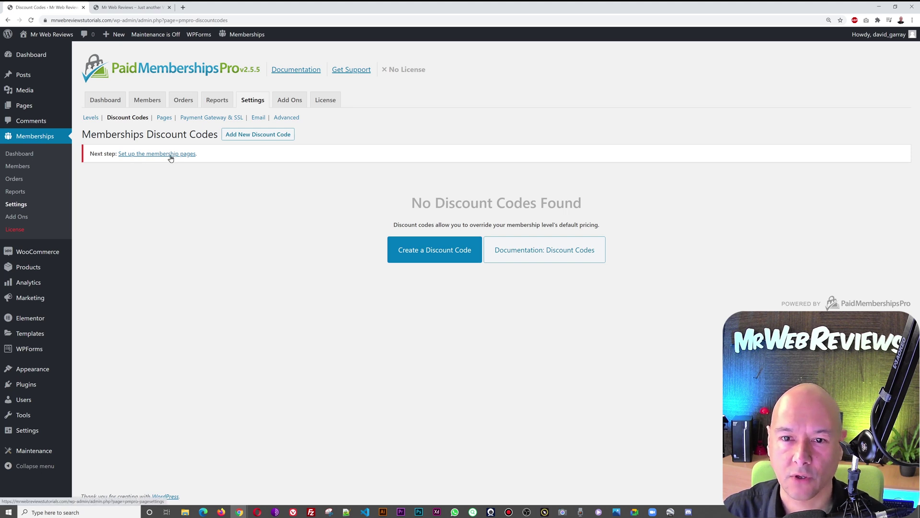
left_click(447, 258)
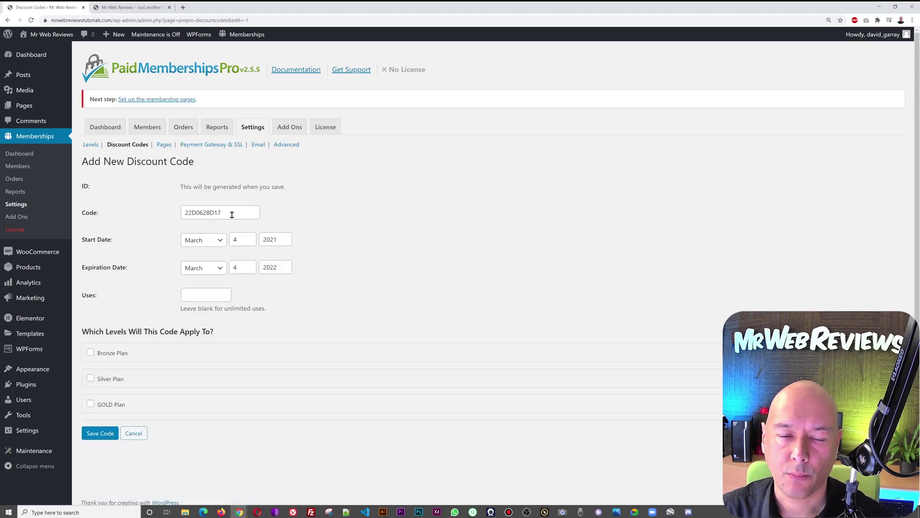
double_click(232, 215)
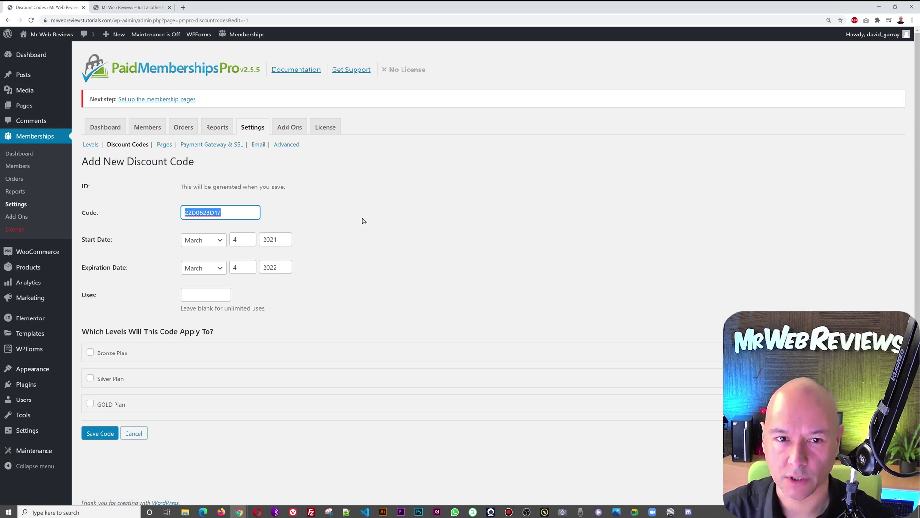
type("PROMO25")
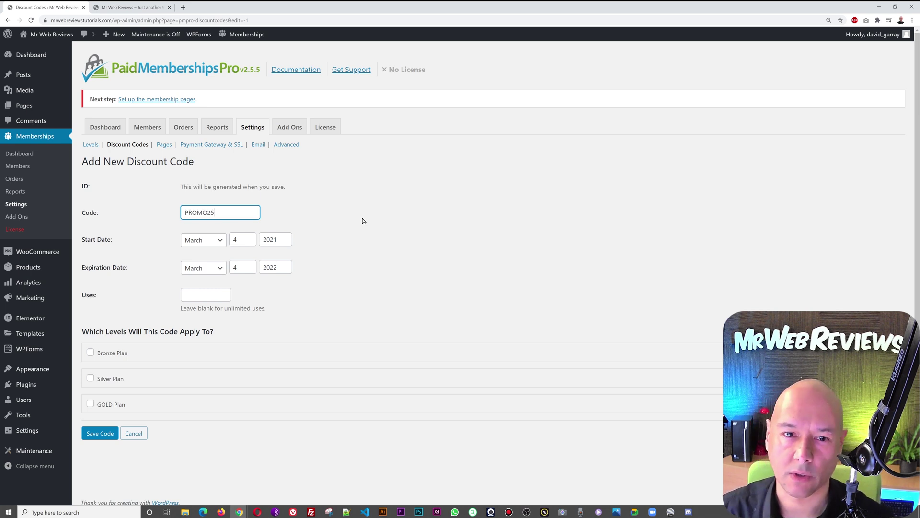
left_click(363, 221)
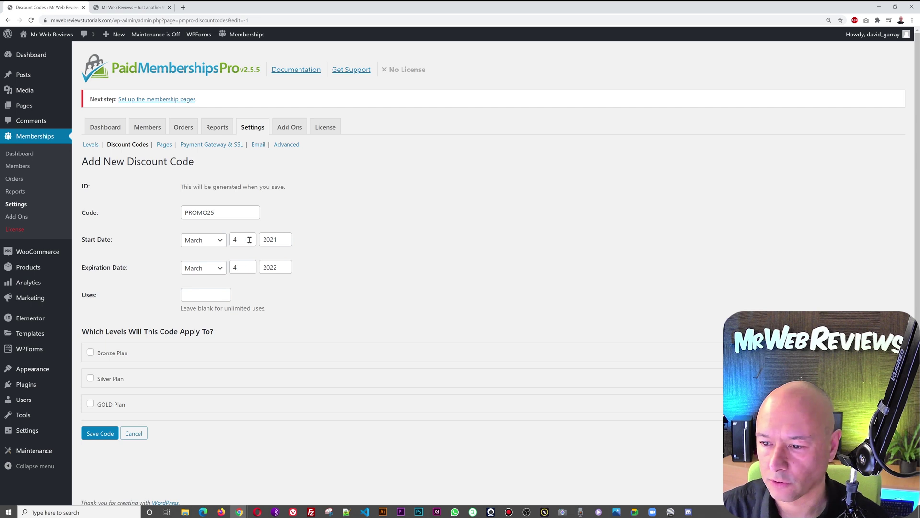
left_click(226, 273)
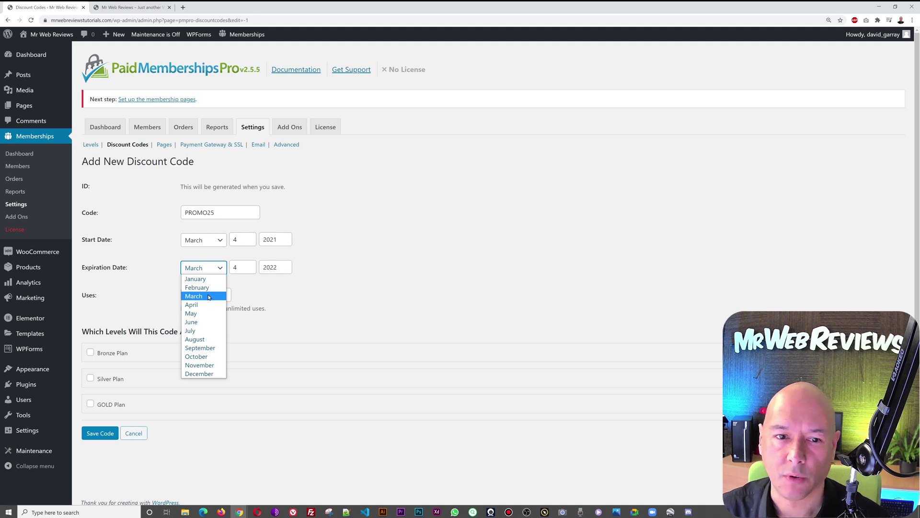
left_click(207, 348)
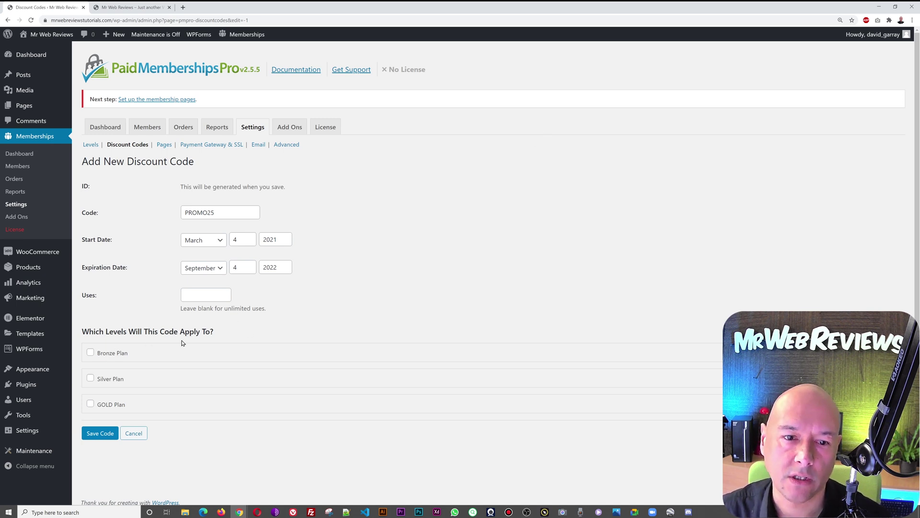
Step: Apply PROMO25 to the Bronze, Silver and GOLD plans and save the code
left_click(90, 353)
left_click(91, 354)
left_click(90, 353)
scroll(184, 378, "down", 5)
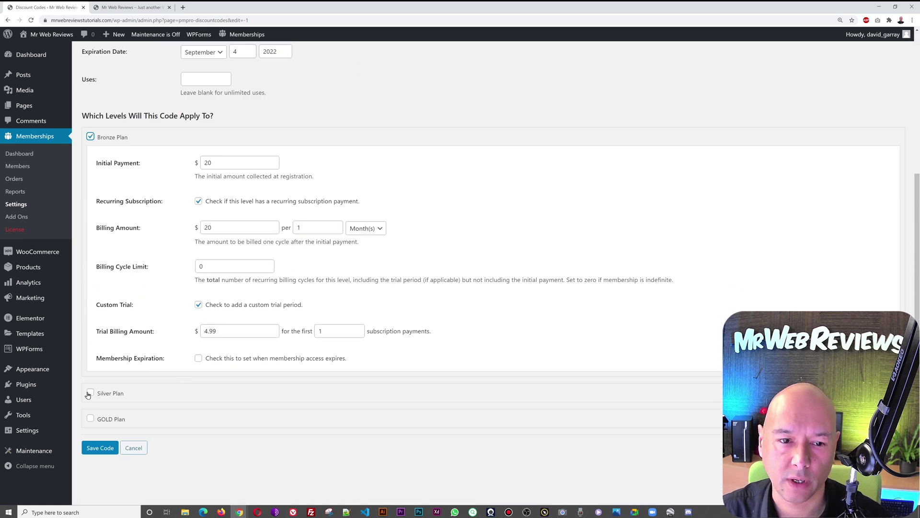
left_click(90, 392)
scroll(162, 378, "down", 4)
scroll(162, 379, "down", 2)
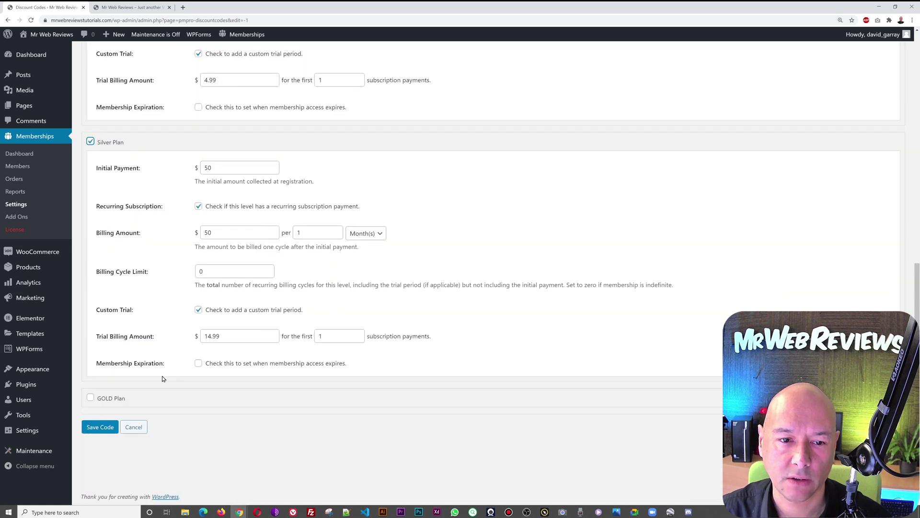
left_click(90, 397)
scroll(142, 400, "up", 8)
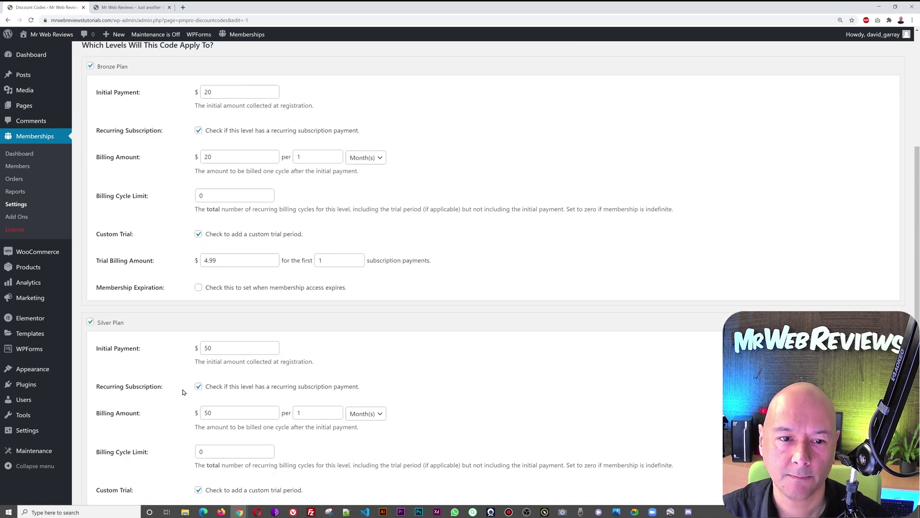
scroll(321, 384, "down", 13)
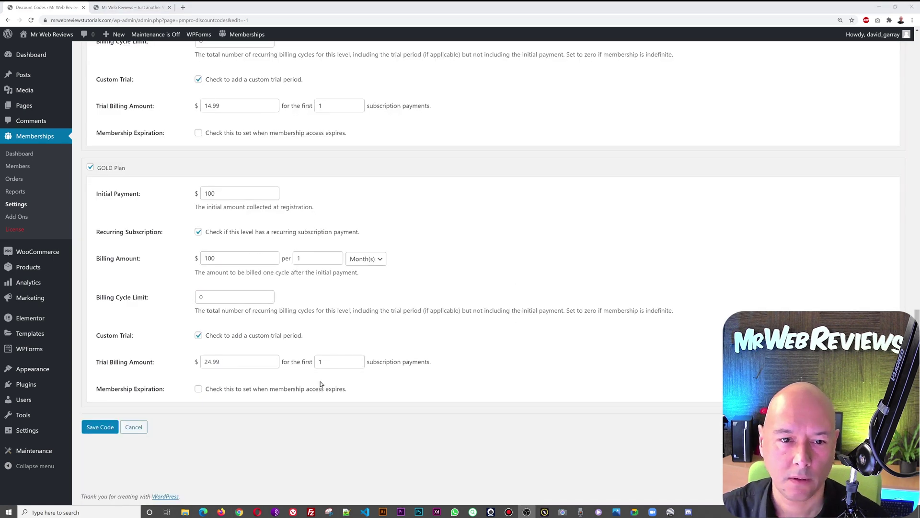
left_click(103, 428)
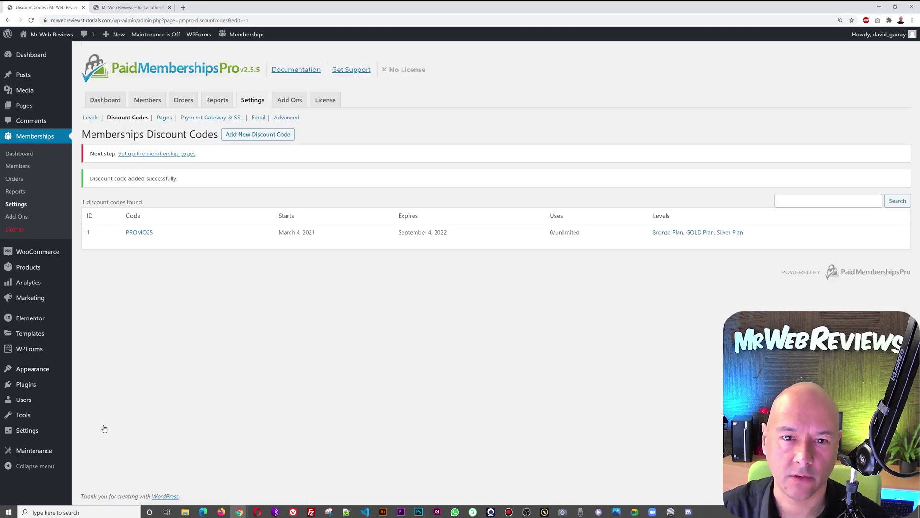
Step: Auto-generate the required membership pages (Account, Checkout, Levels, etc.) and save the page settings
mouse_move(181, 239)
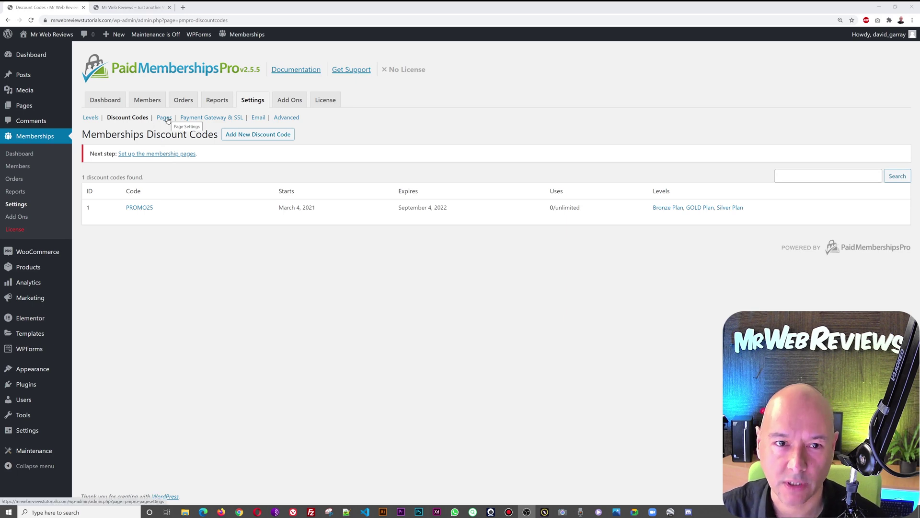
left_click(164, 118)
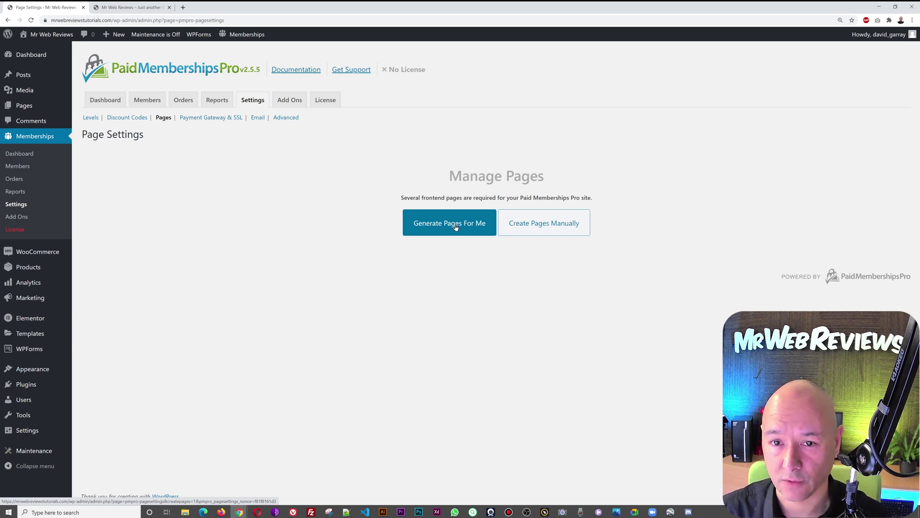
left_click(456, 226)
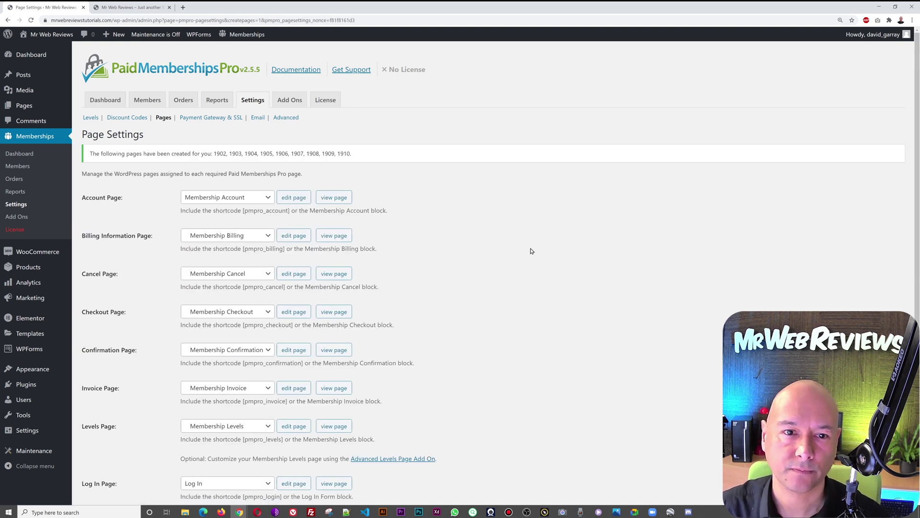
scroll(531, 250, "down", 5)
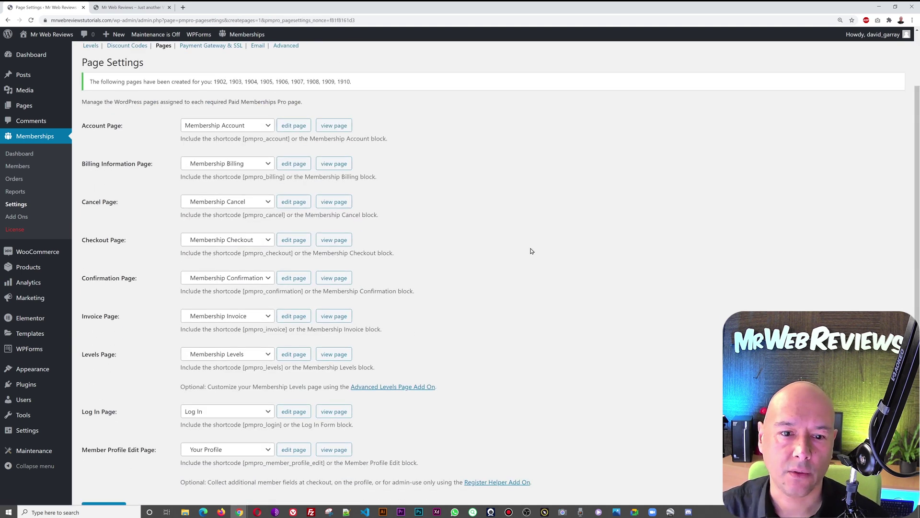
scroll(531, 251, "up", 3)
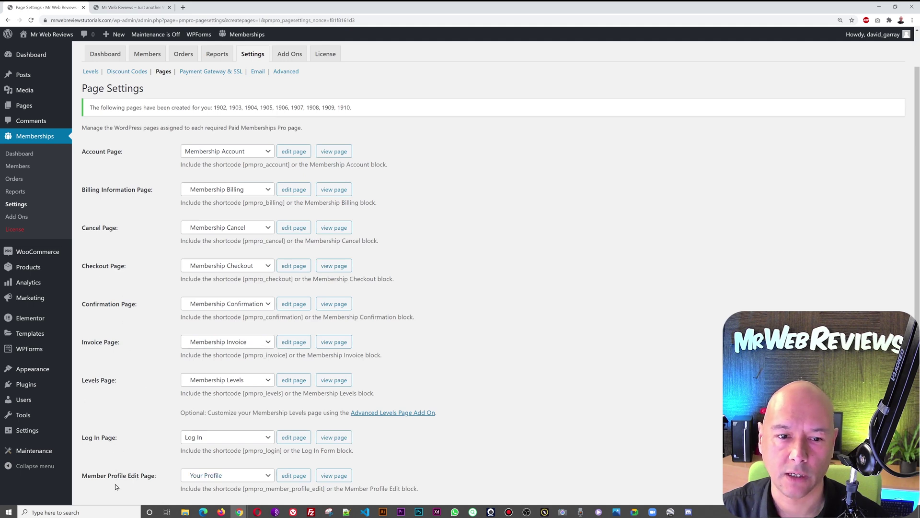
scroll(598, 245, "down", 3)
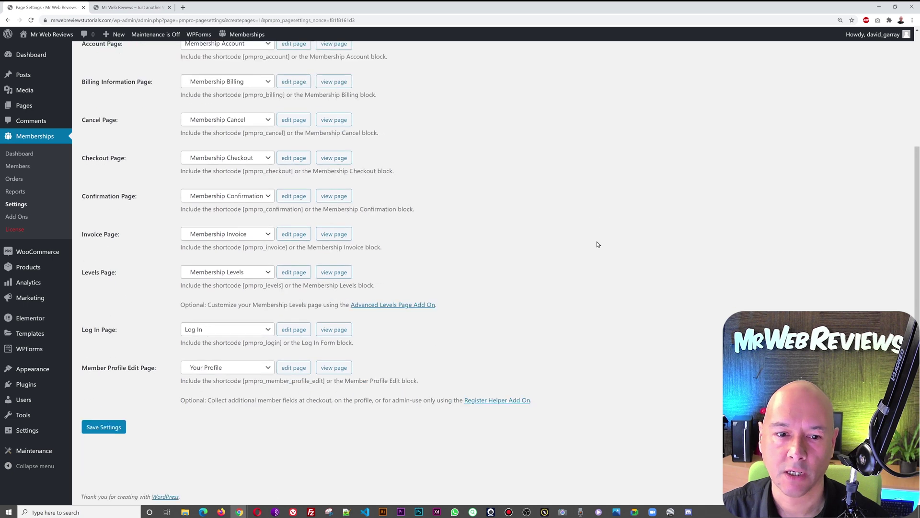
scroll(598, 245, "up", 3)
scroll(597, 244, "down", 1)
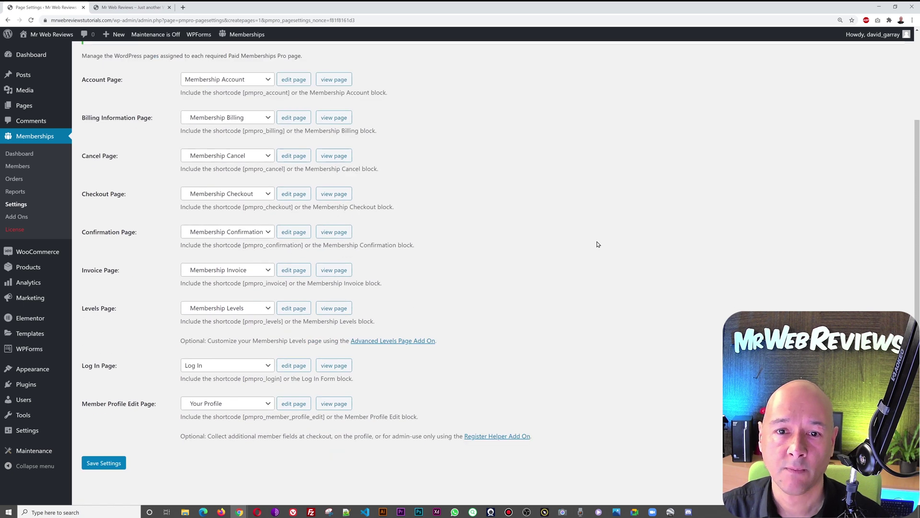
scroll(597, 244, "up", 3)
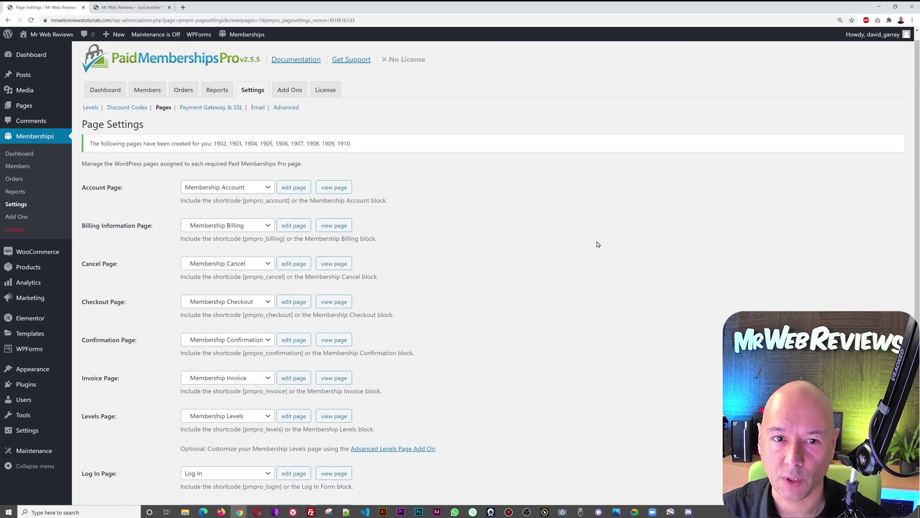
scroll(598, 244, "down", 4)
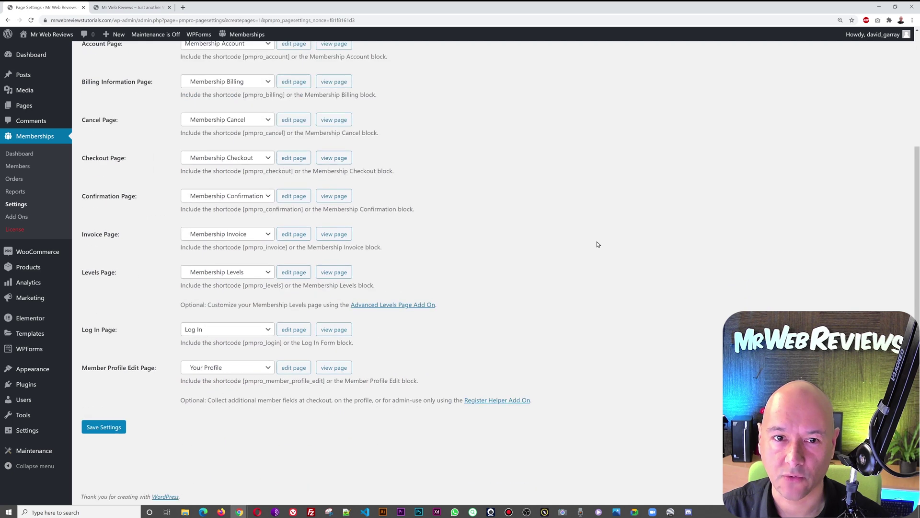
left_click(104, 428)
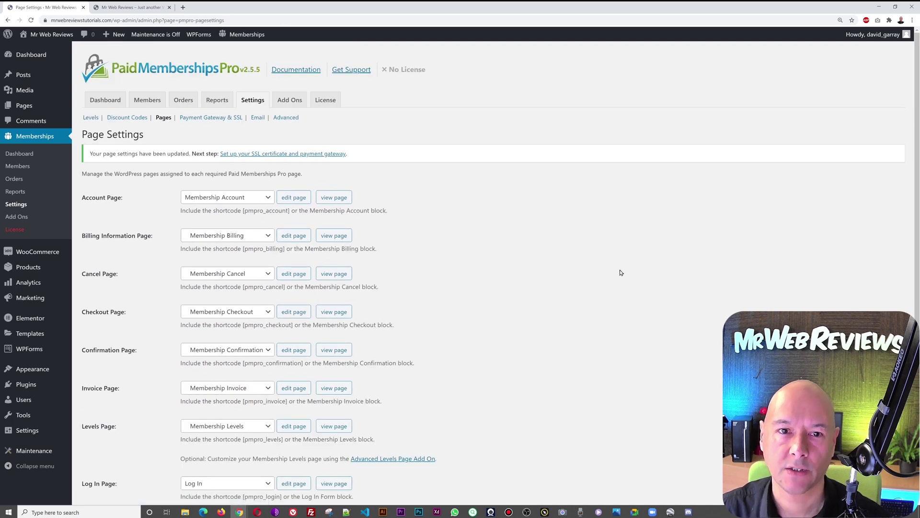
Step: In Payment Gateway & SSL settings, try switching the gateway to PayPal Standard
left_click(207, 118)
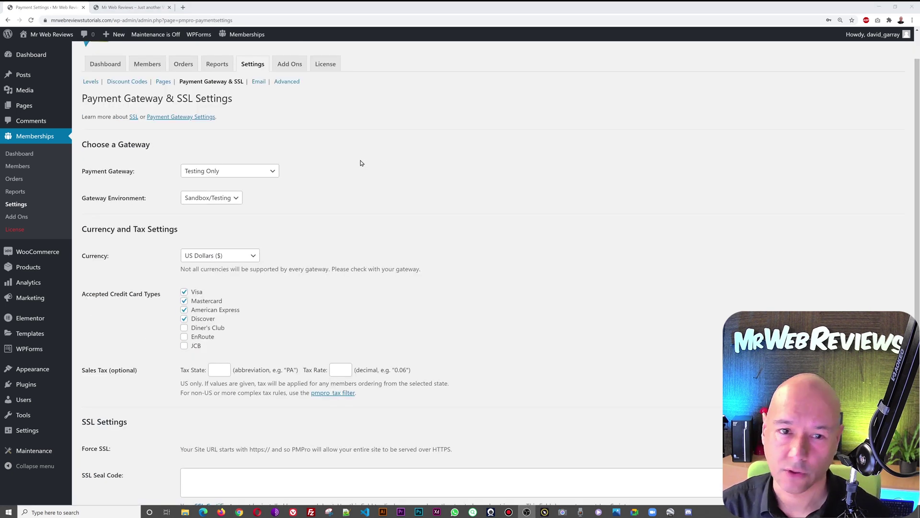
left_click(274, 172)
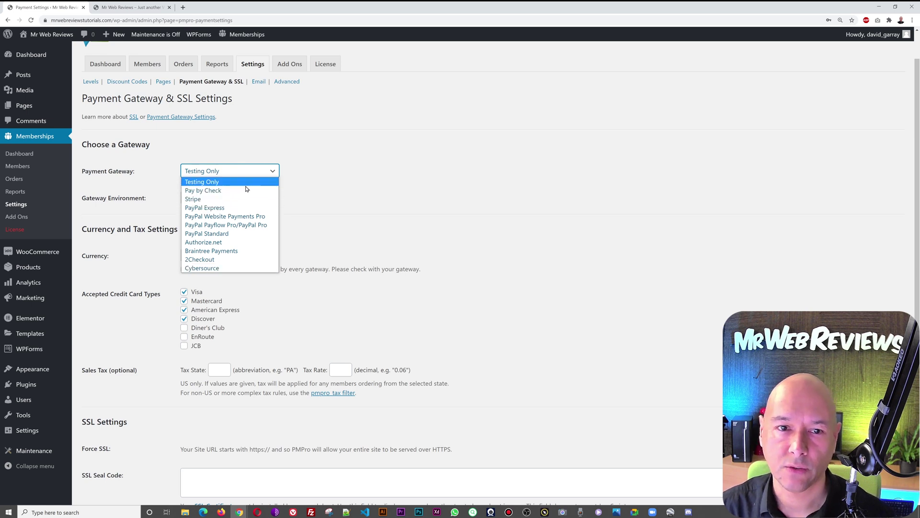
left_click(214, 183)
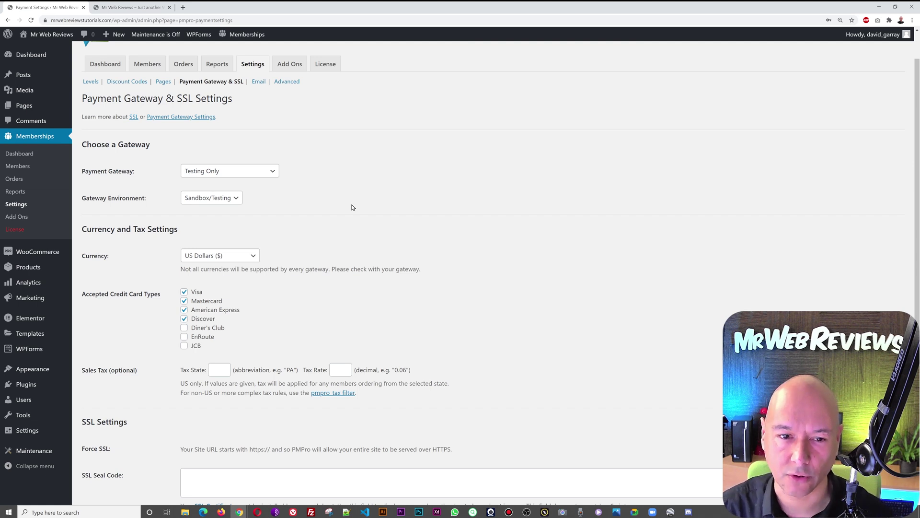
left_click(270, 172)
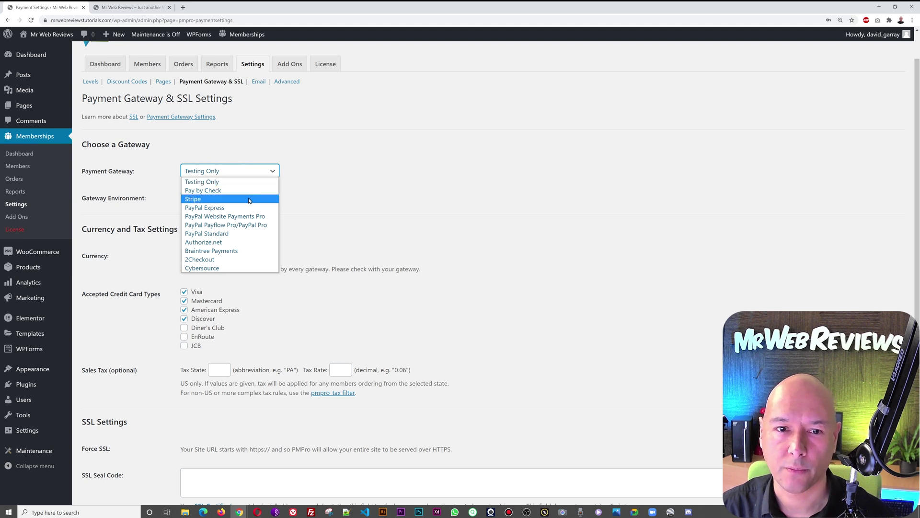
left_click(243, 236)
left_click(224, 281)
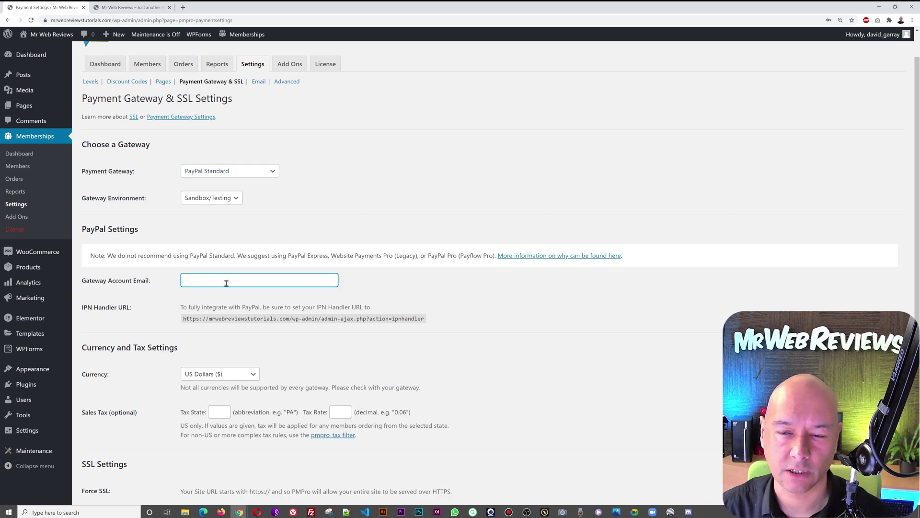
Step: Try Stripe, then revert the gateway to Testing Only and save the payment settings
left_click(252, 177)
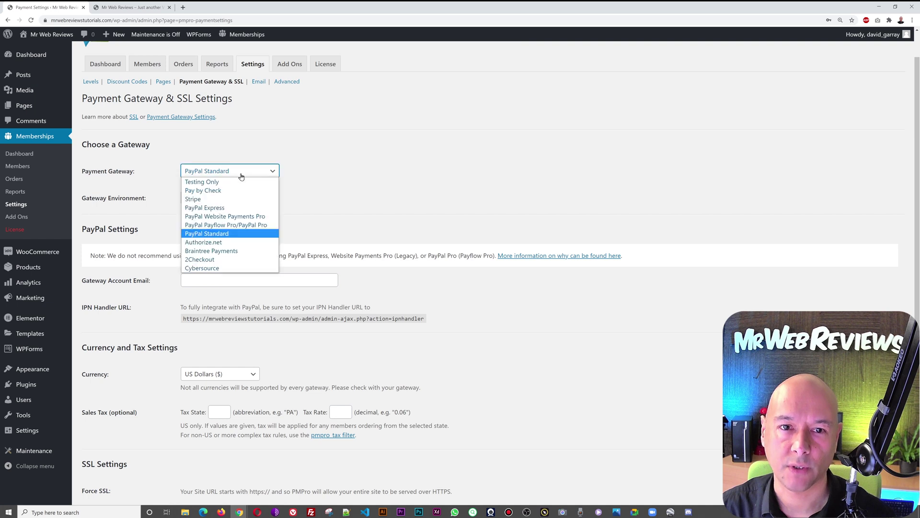
left_click(234, 199)
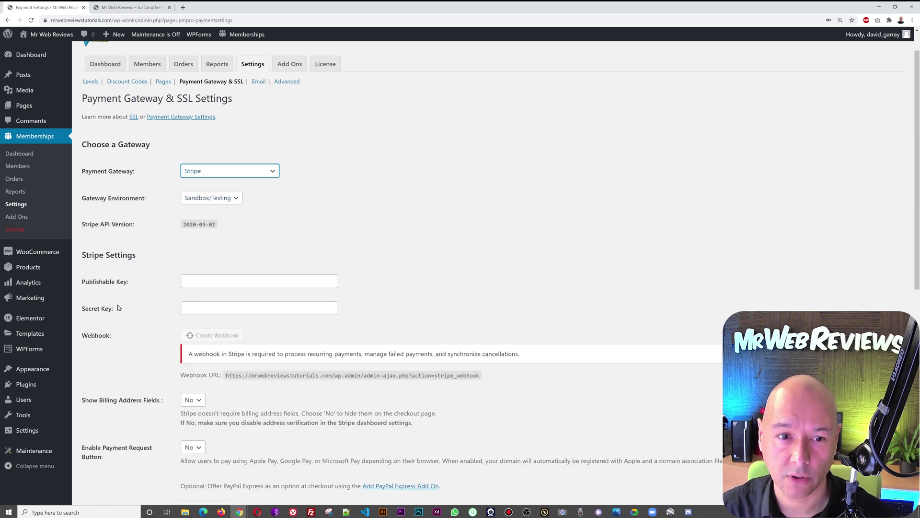
left_click(258, 199)
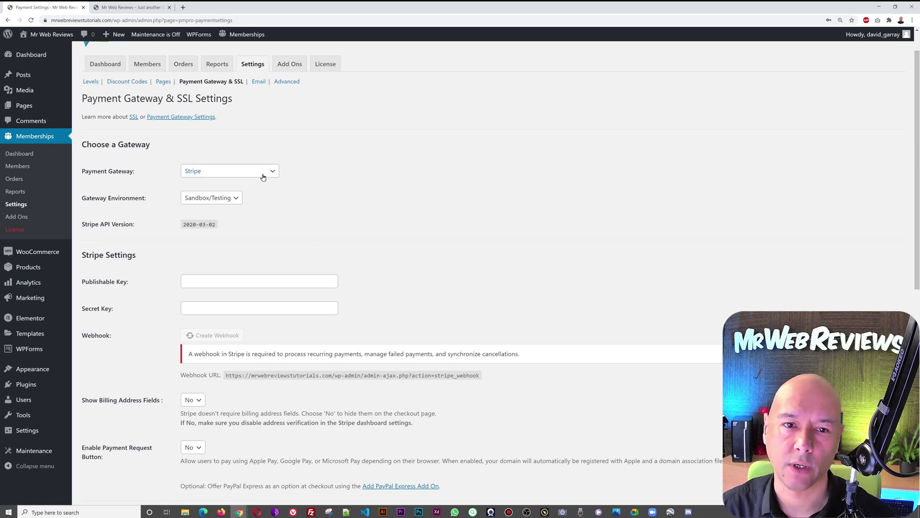
left_click(262, 177)
left_click(230, 181)
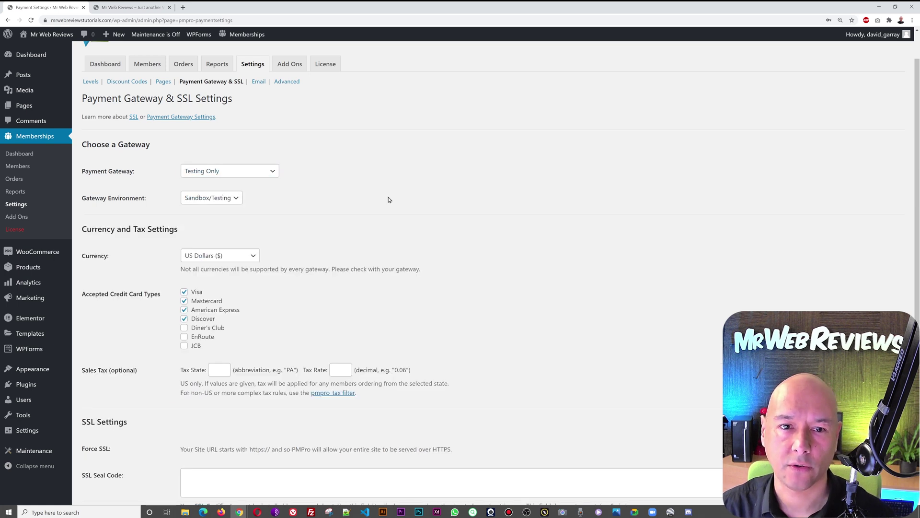
scroll(533, 260, "down", 2)
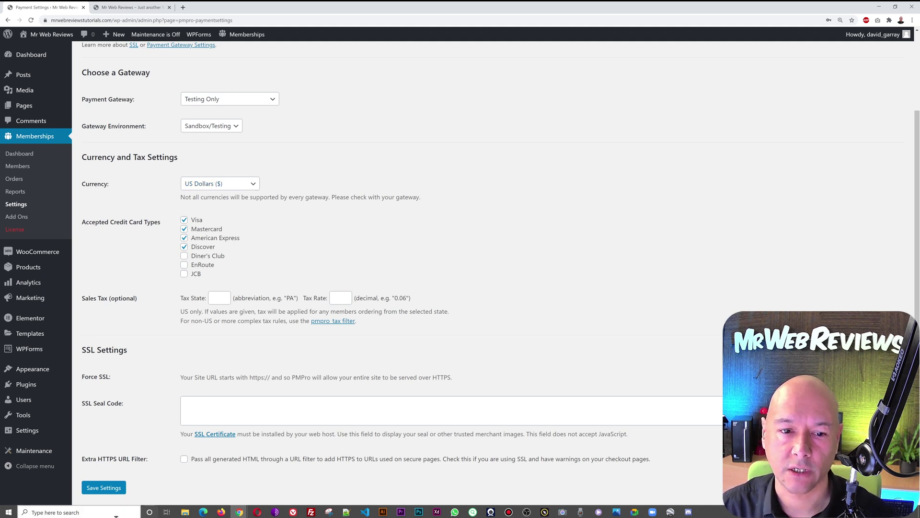
left_click(108, 491)
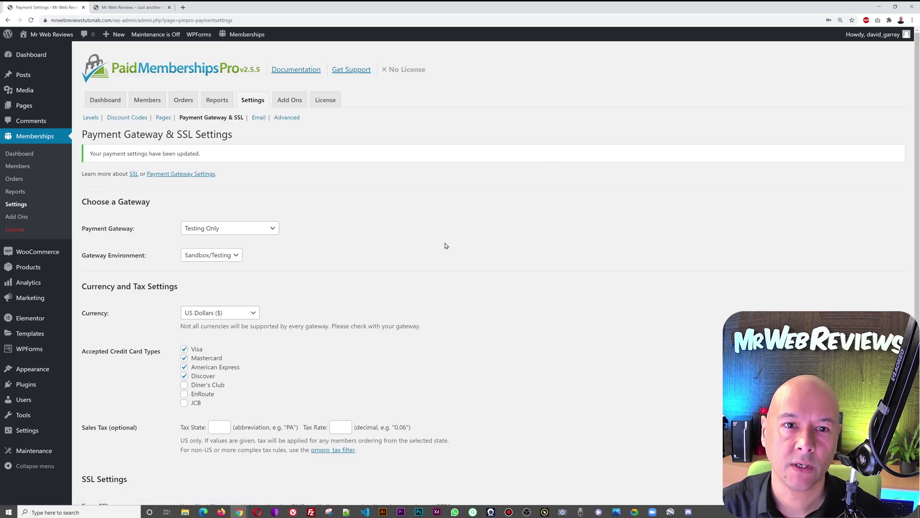
Step: Enter a new From Email address and From Name 'Mr Web Reviews', then save the email settings
left_click(258, 118)
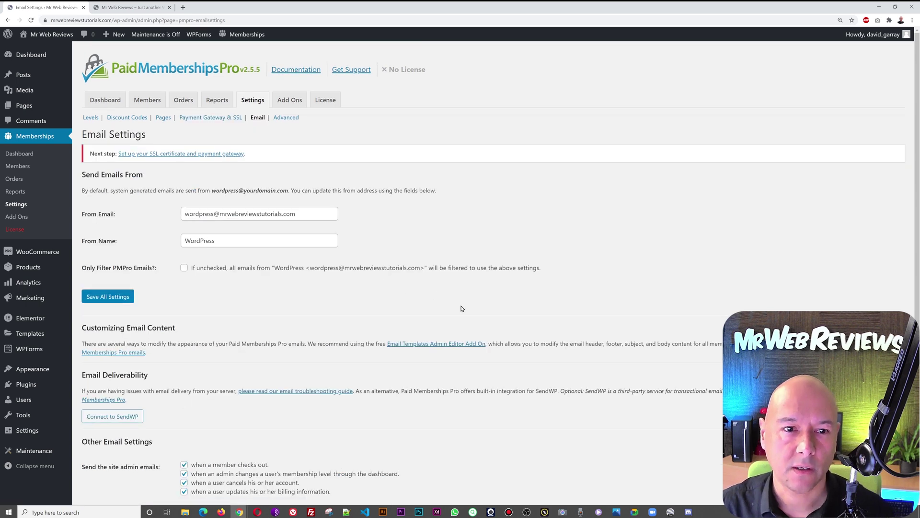
triple_click(311, 216)
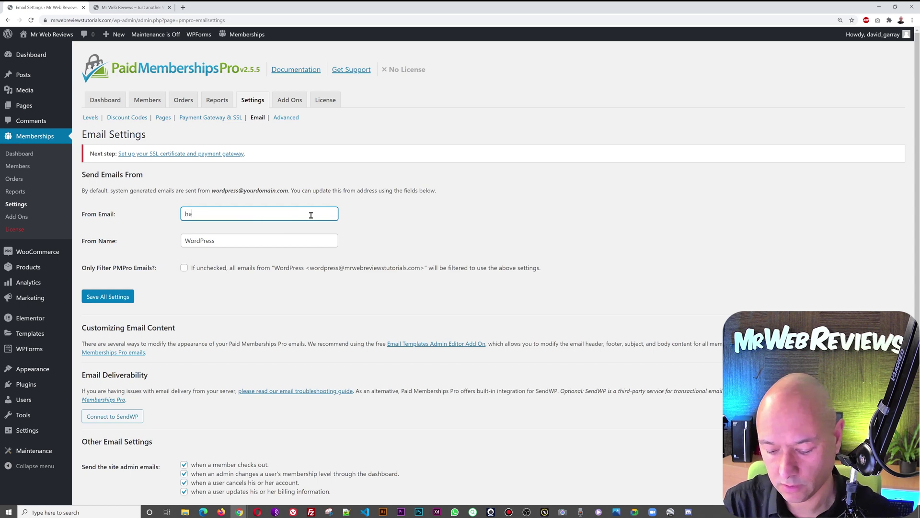
key("Tab")
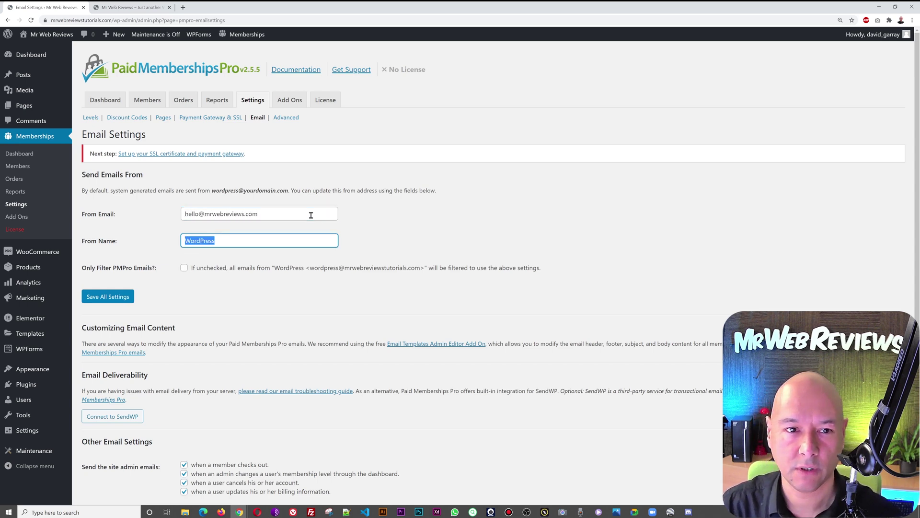
key("BackSpace")
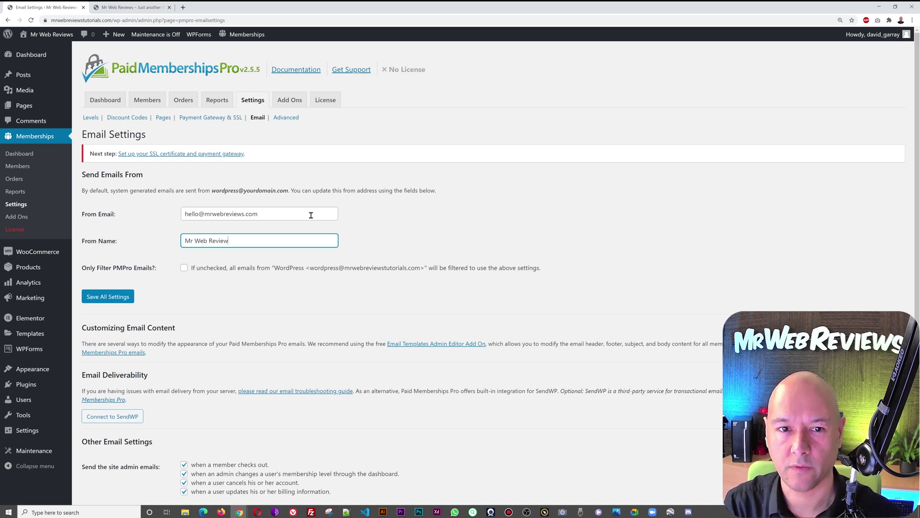
type("Mr Web Reviews")
left_click(109, 297)
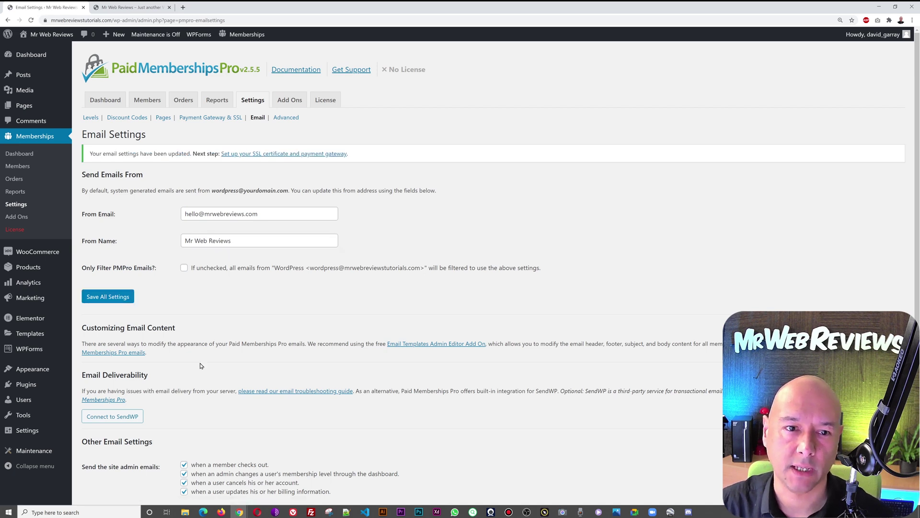
Step: Open the Advanced settings and review the message, content and checkout options
left_click(283, 118)
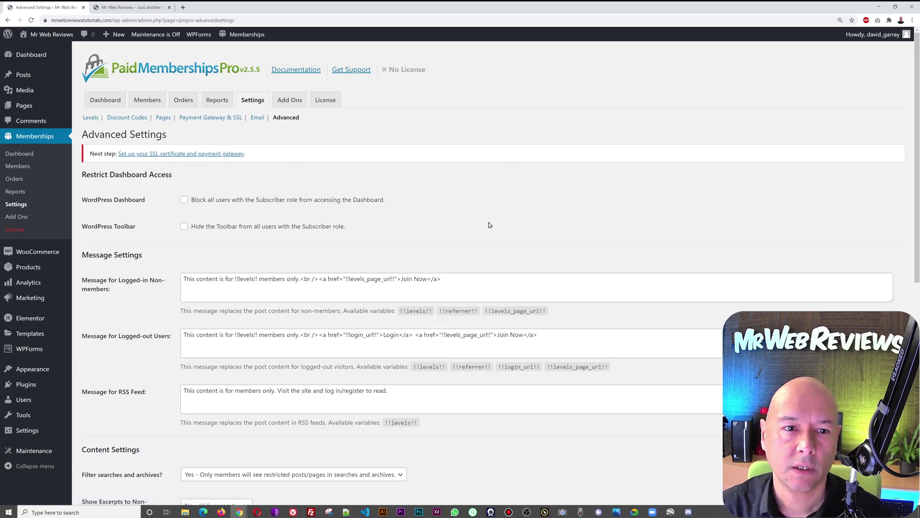
scroll(490, 225, "down", 1)
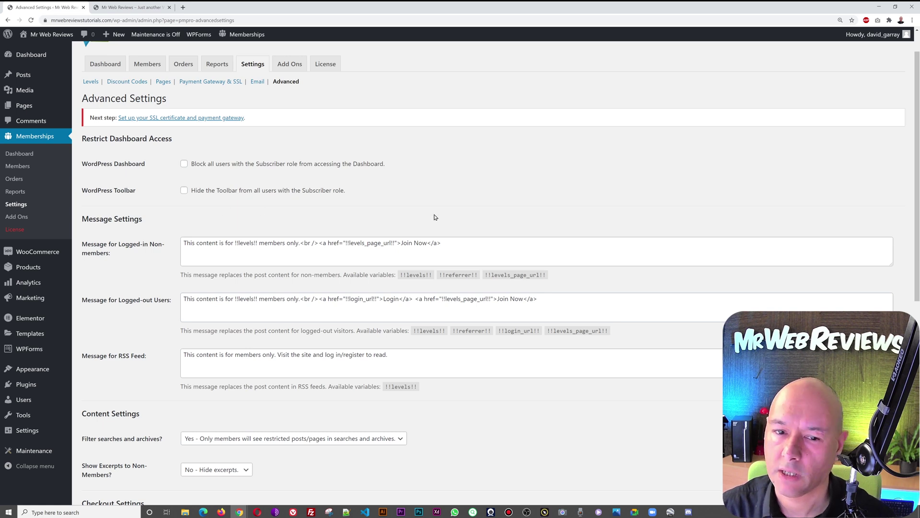
scroll(463, 219, "down", 7)
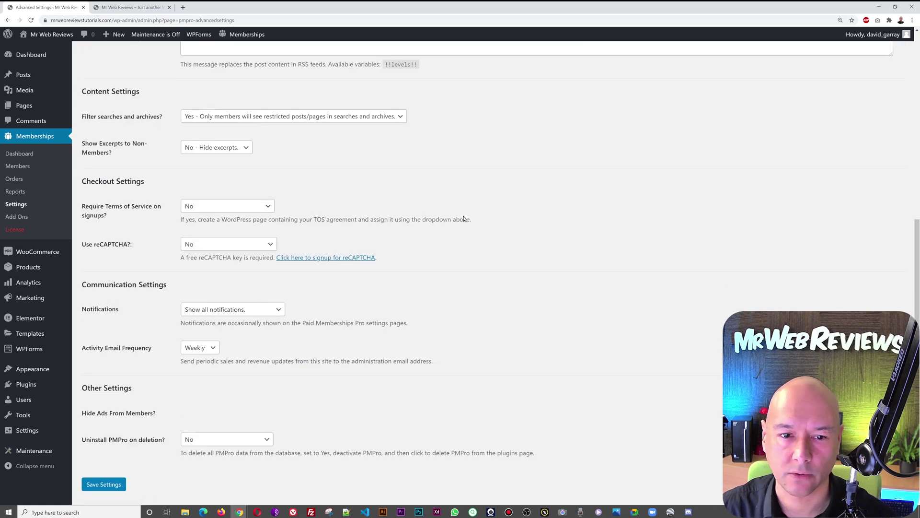
scroll(463, 216, "up", 8)
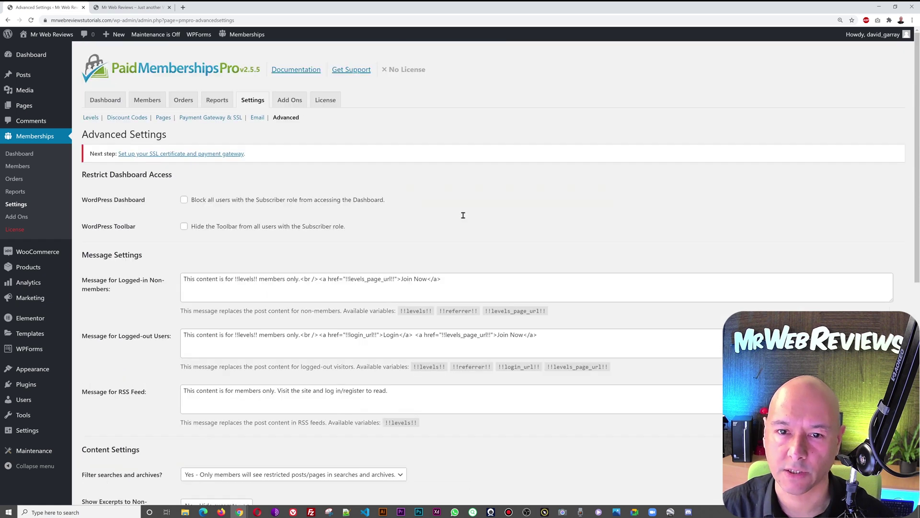
Step: Preview the All Courses page on the live site, then return to the Advanced Settings tab
left_click(129, 7)
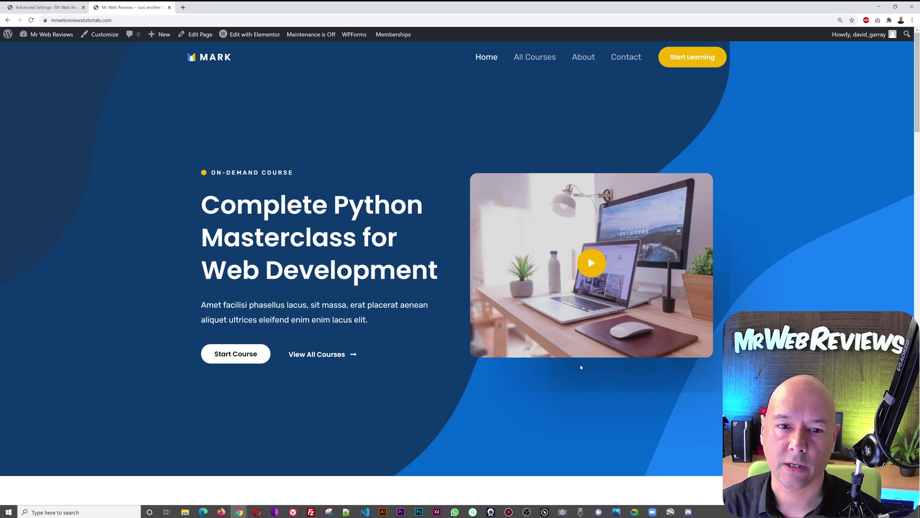
left_click(530, 63)
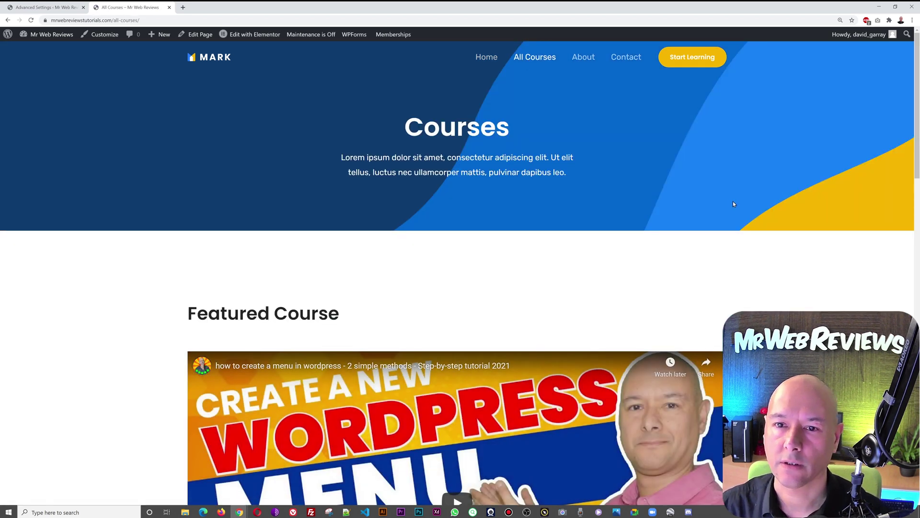
scroll(763, 201, "down", 5)
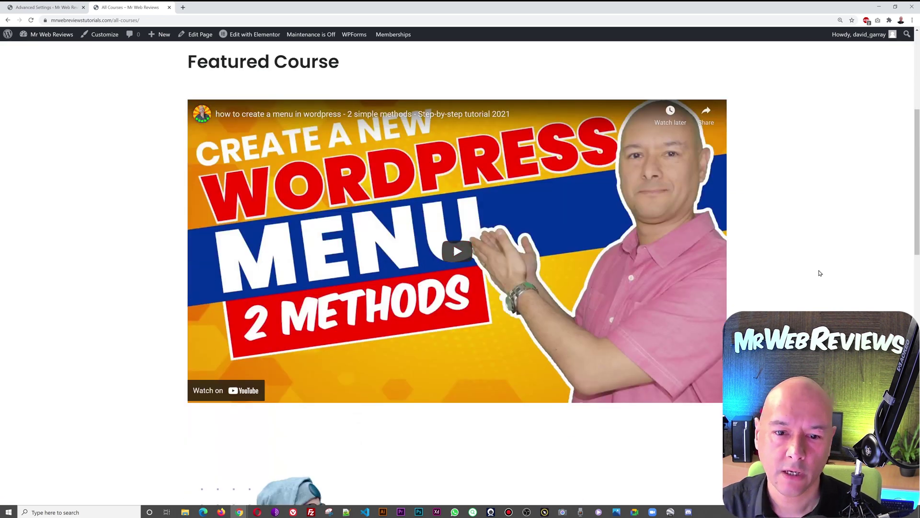
scroll(818, 272, "up", 3)
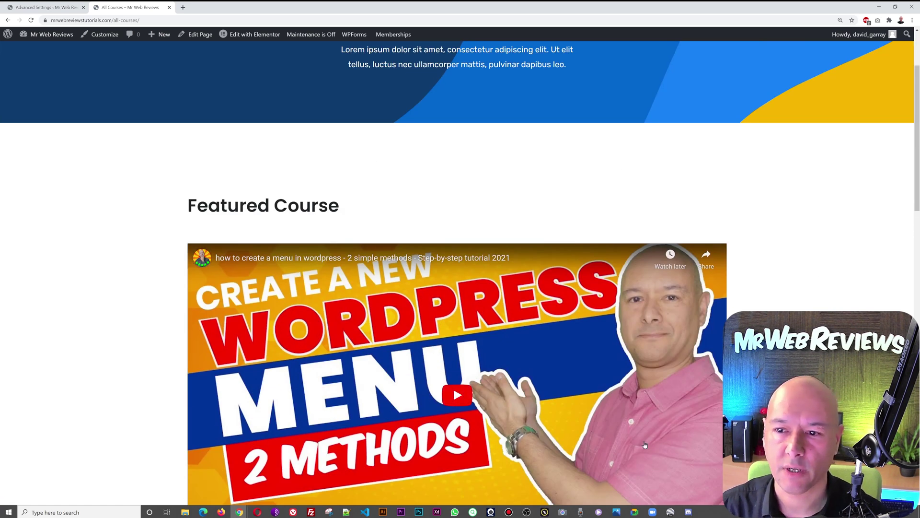
scroll(817, 240, "up", 2)
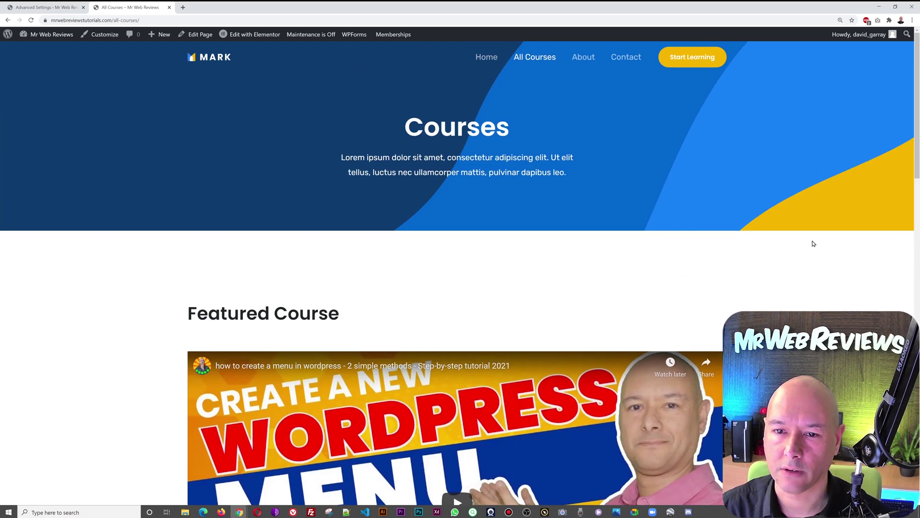
left_click(48, 9)
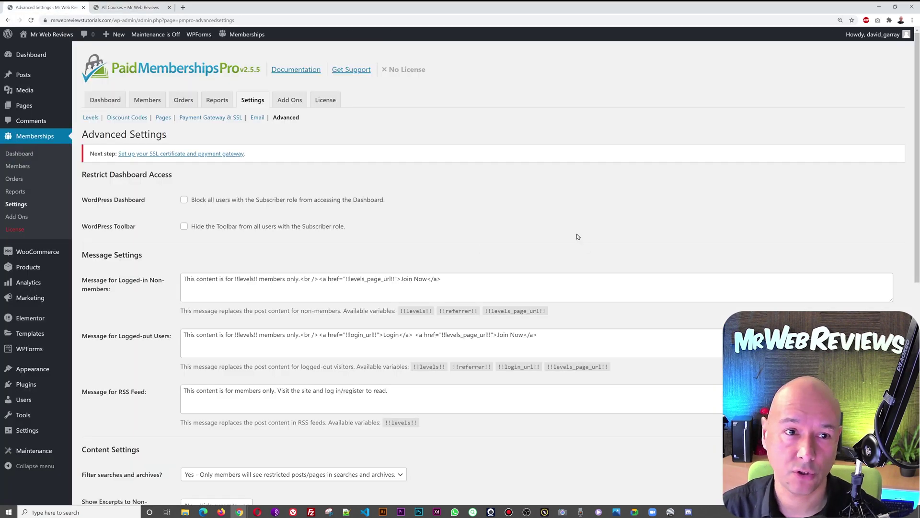
mouse_move(22, 113)
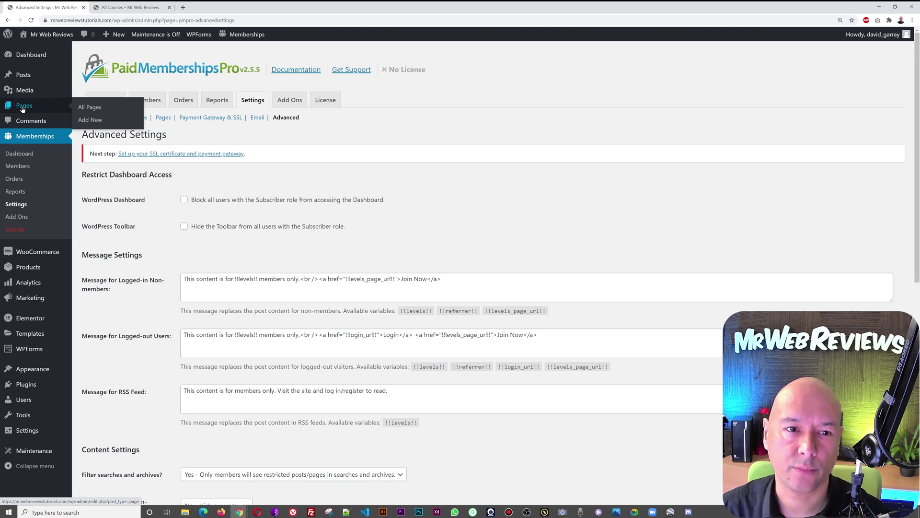
Step: Open the All Courses page for editing from the All Pages list
left_click(84, 110)
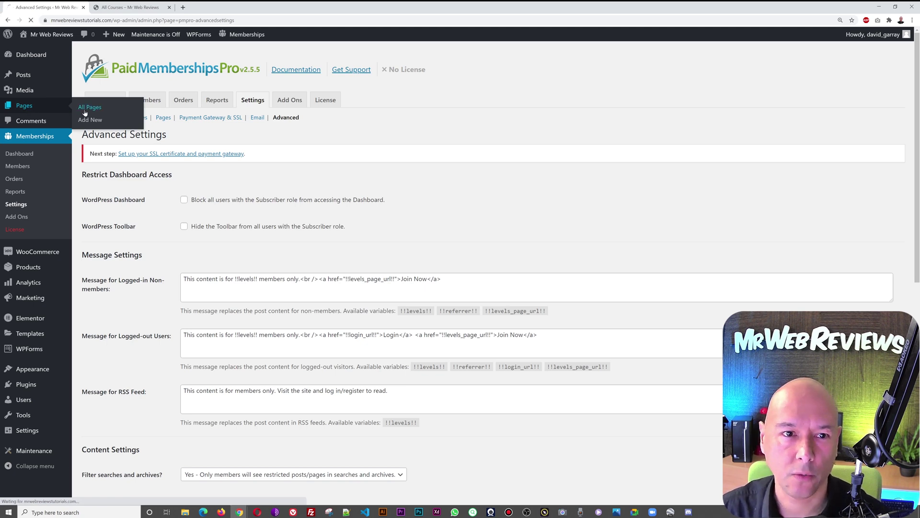
left_click(144, 9)
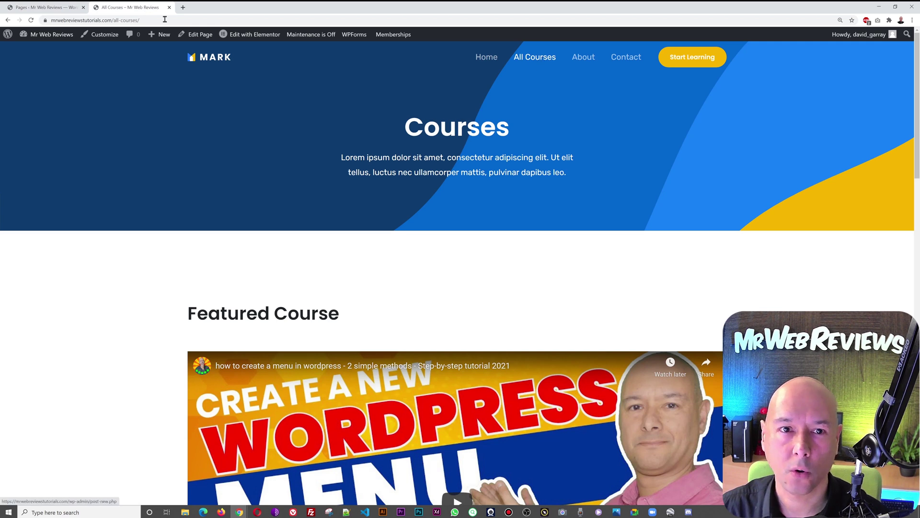
left_click(26, 8)
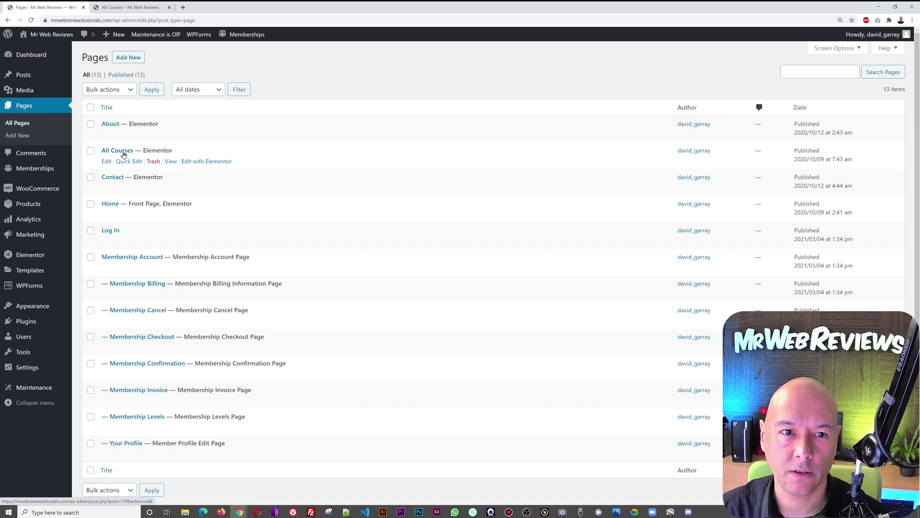
left_click(123, 154)
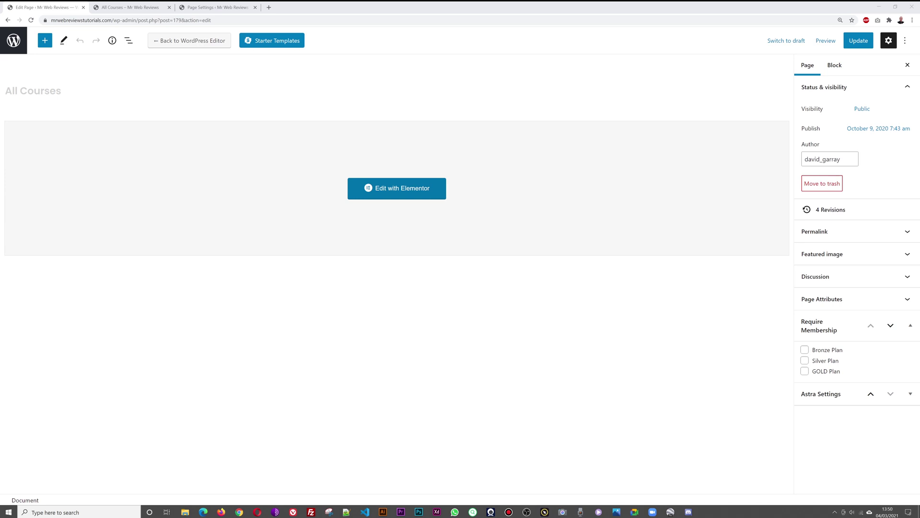
Step: Require Bronze, Silver or GOLD Plan membership for All Courses and update the page
mouse_move(776, 276)
left_mouse_down()
mouse_move(802, 390)
mouse_move(918, 426)
left_mouse_up()
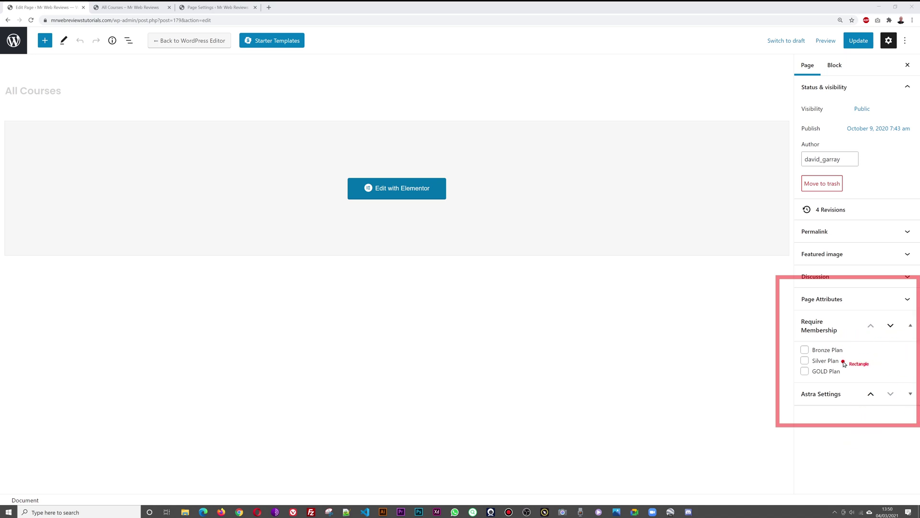
key("Escape")
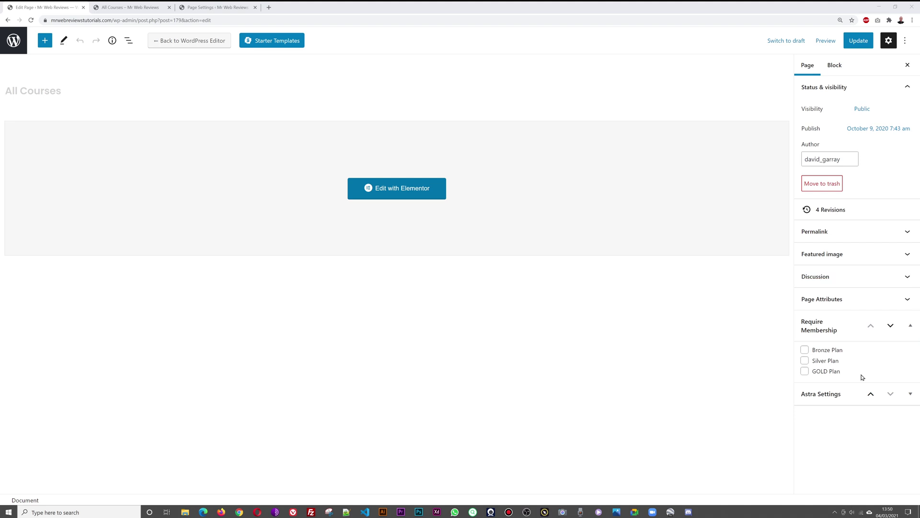
left_click(805, 349)
left_click(805, 362)
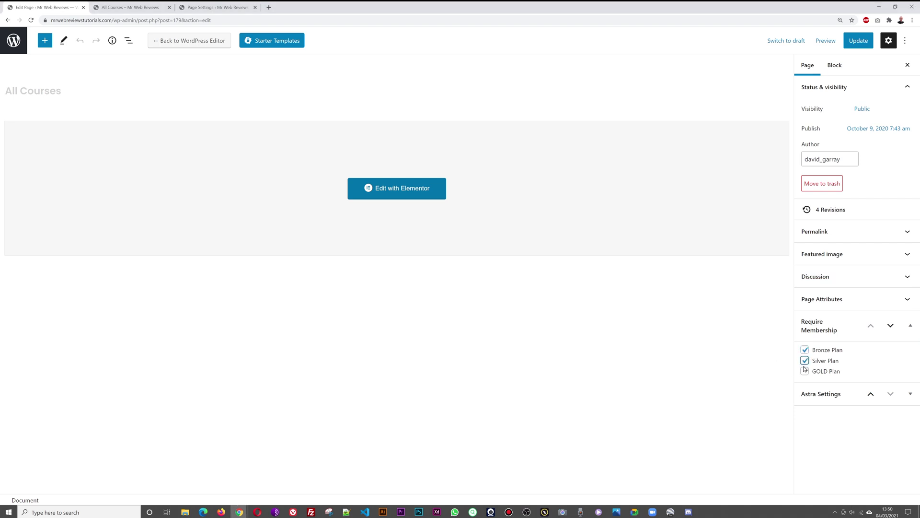
left_click(805, 371)
left_click(858, 47)
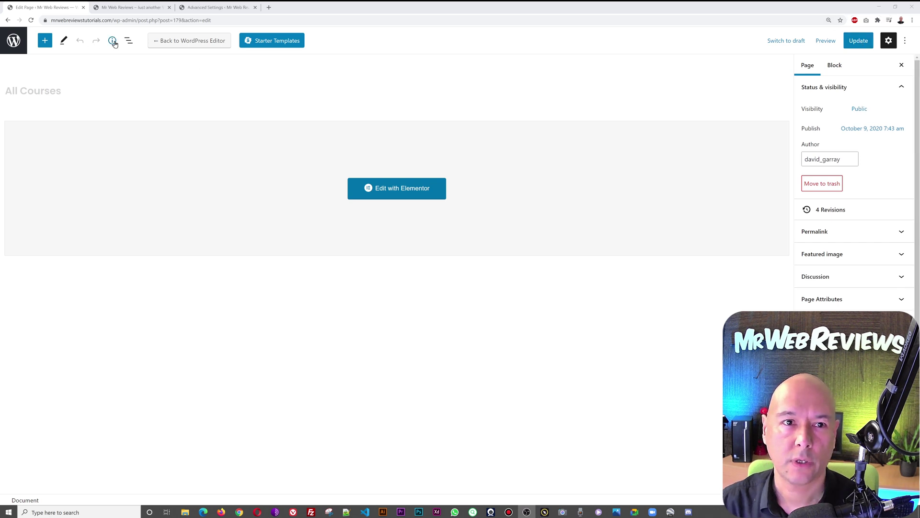
left_click(123, 8)
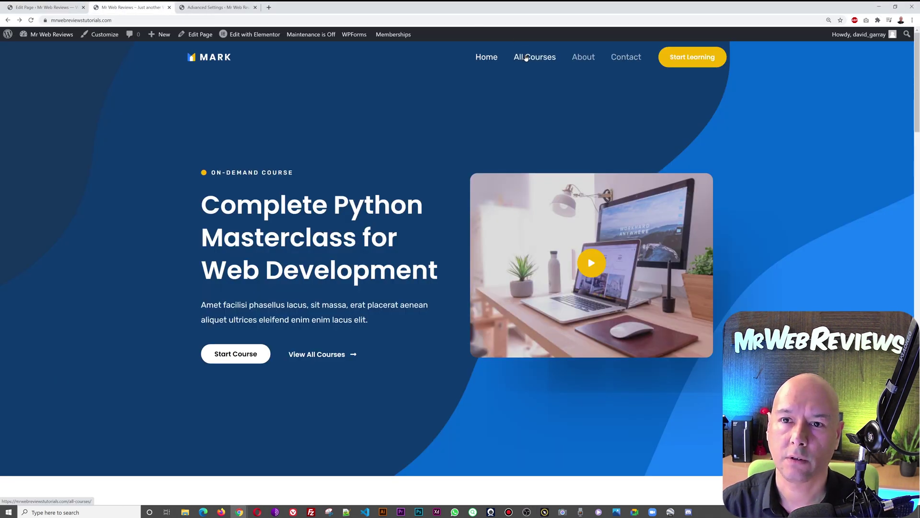
Step: Check All Courses' members-only notice and its Join Now levels page, then return to Advanced Settings
left_click(526, 58)
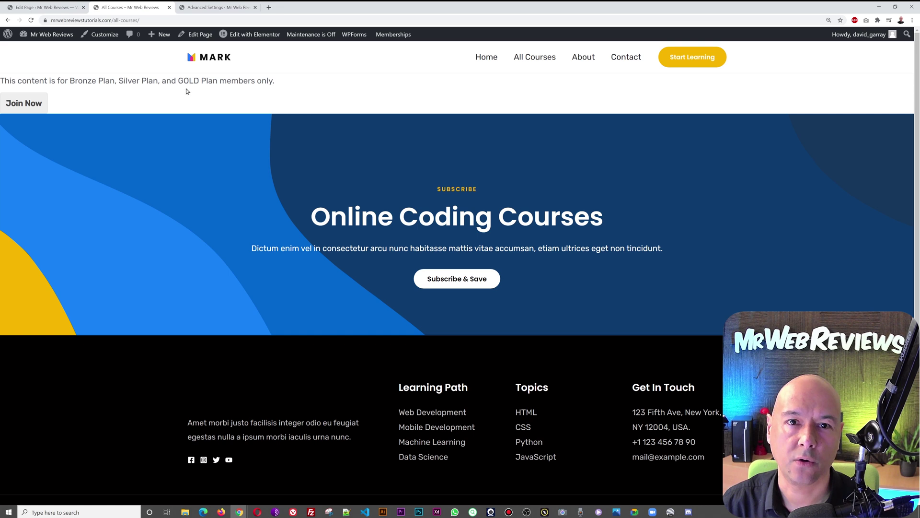
left_click(29, 106)
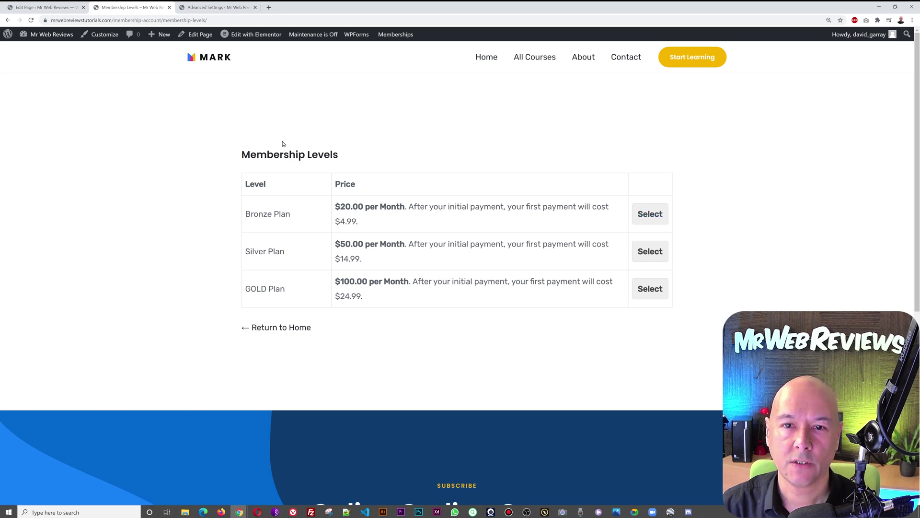
left_click(532, 63)
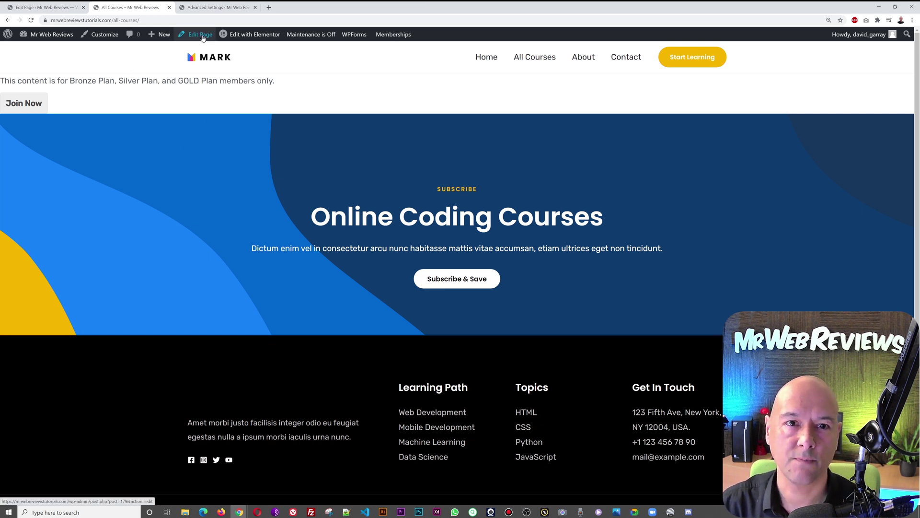
left_click(216, 7)
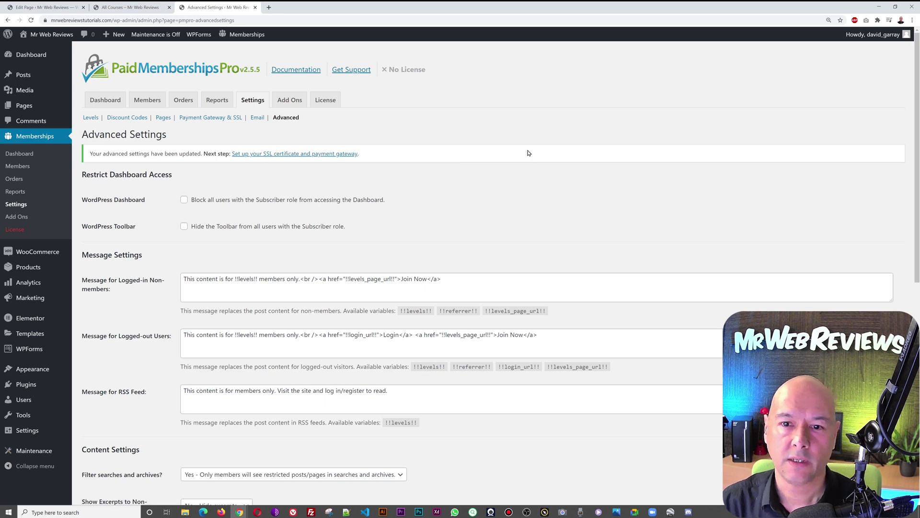
scroll(499, 152, "down", 3)
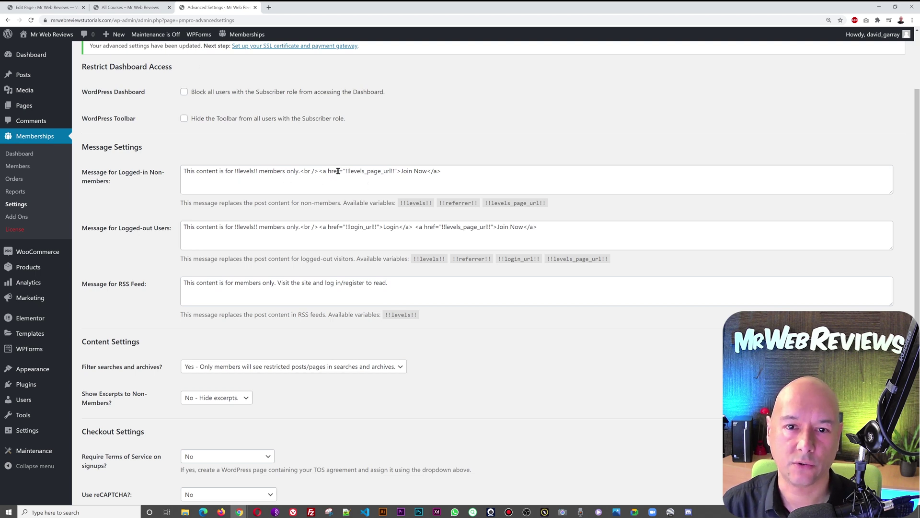
Step: Compare the non-members message with the All Courses notice, then drag its text box much taller
left_click_drag(319, 171, 398, 172)
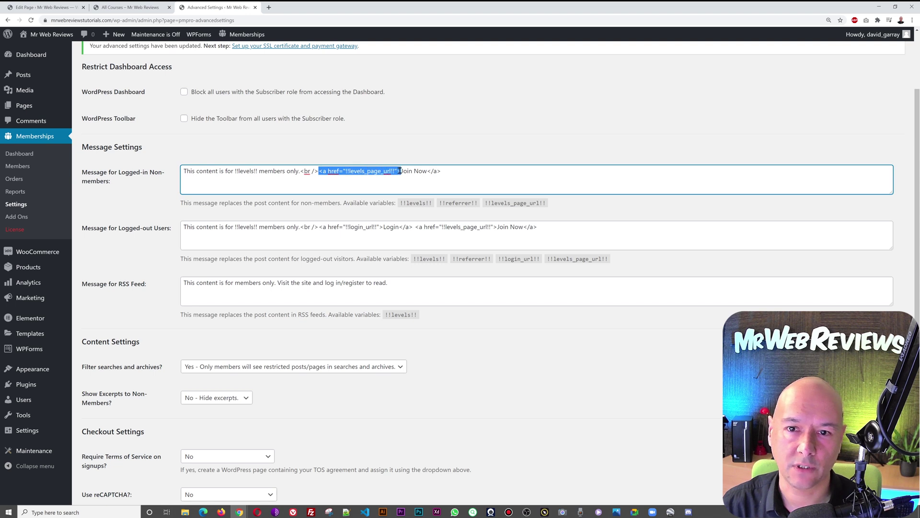
left_click(442, 179)
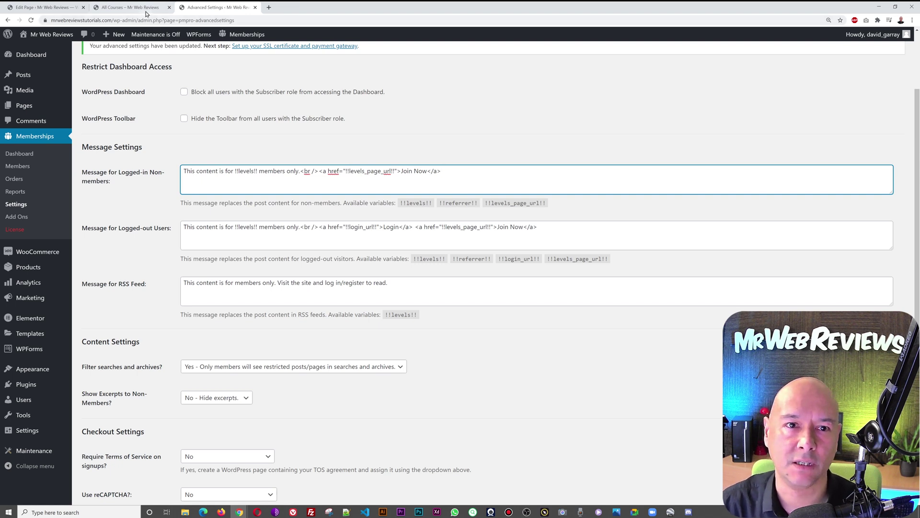
left_click(130, 7)
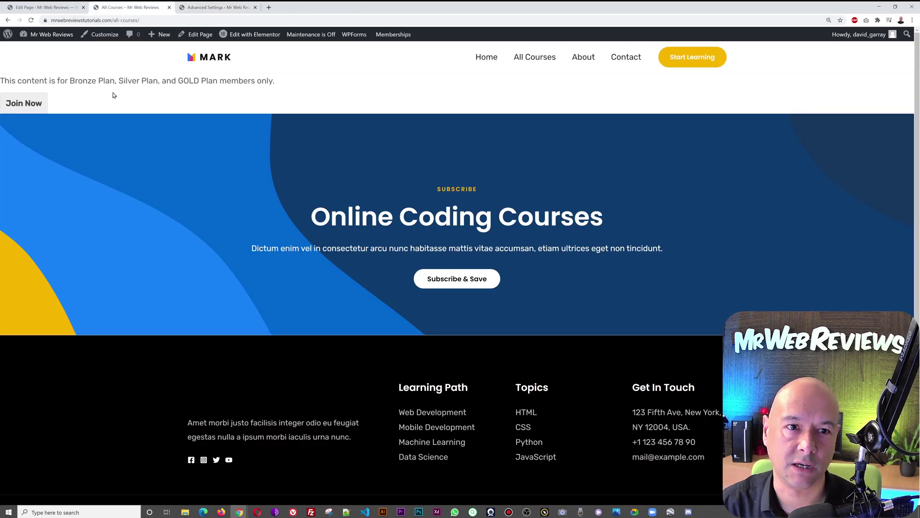
key("ctrl+Tab")
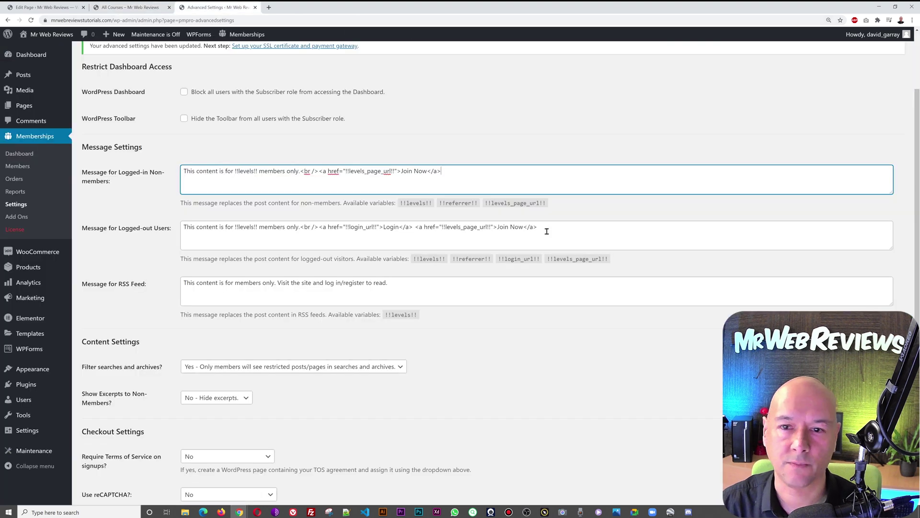
left_click_drag(890, 192, 890, 353)
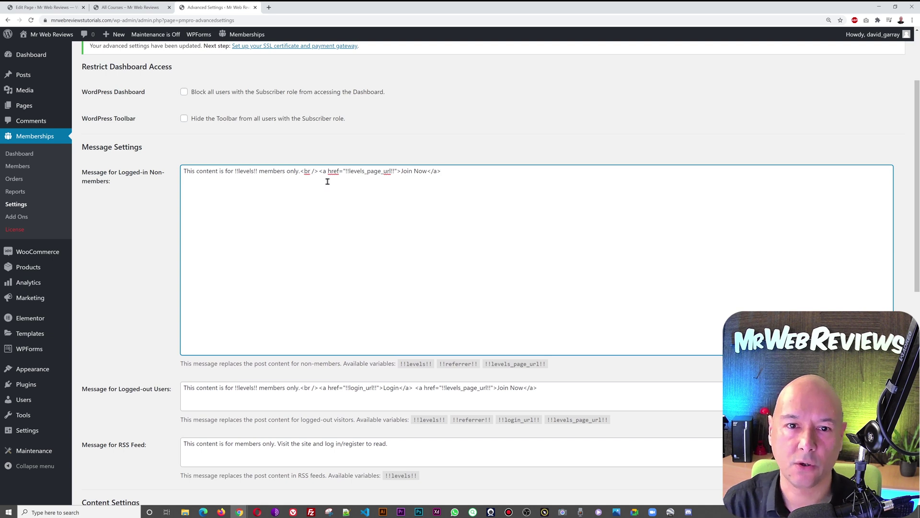
Step: Paste copied line-break tags onto new blank lines above and below the non-members message
key("shift+Right")
key("shift+Right")
key("shift+Right")
key("shift+Right")
key("shift+Right")
key("shift+Right")
key("ctrl+c")
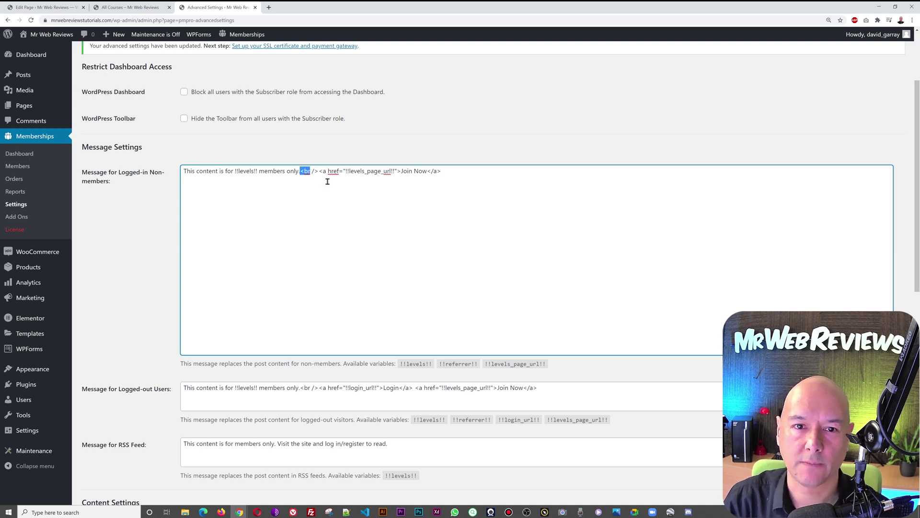
key("Home")
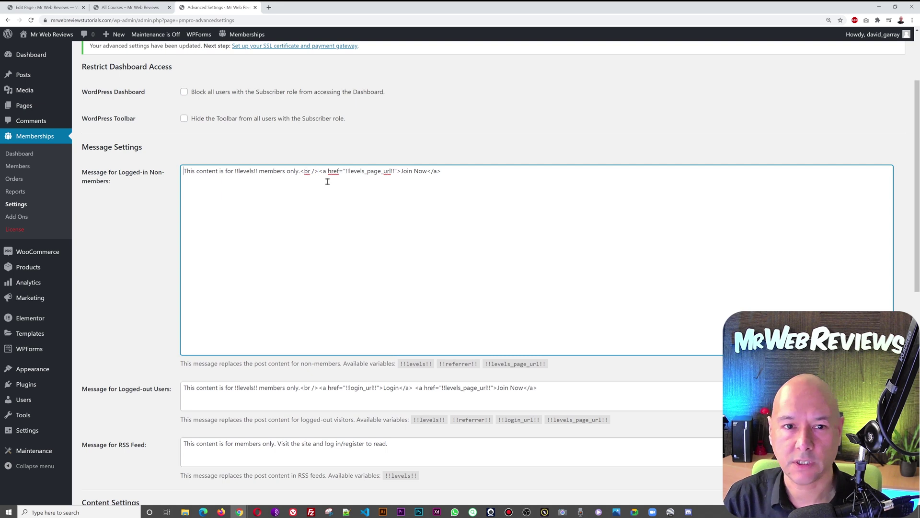
key("Return")
key("Return")
key("Return")
key("Return")
key("Return")
key("Return")
key("Return")
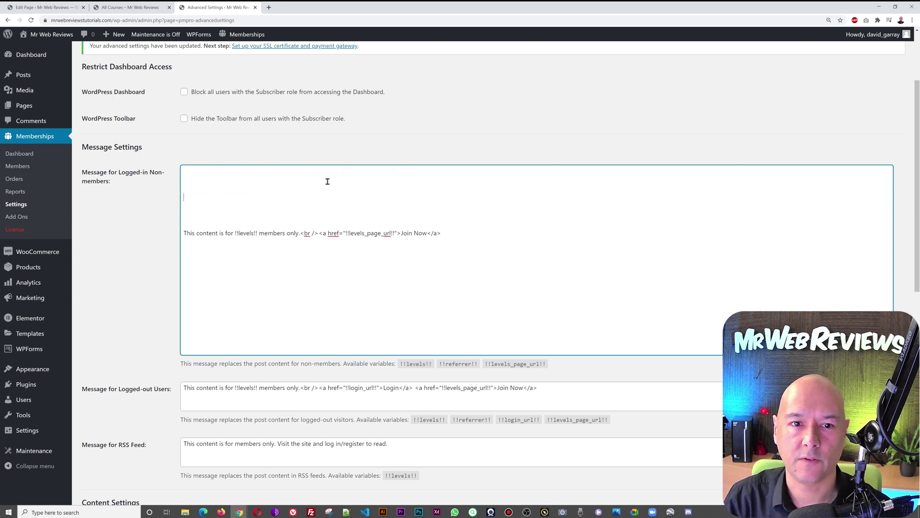
key("ctrl+v")
key("Down")
key("ctrl+v")
key("Down")
key("ctrl+v")
key("Down")
key("ctrl+v")
key("Down")
key("ctrl+v")
key("Down")
key("ctrl+v")
key("Down")
key("ctrl+v")
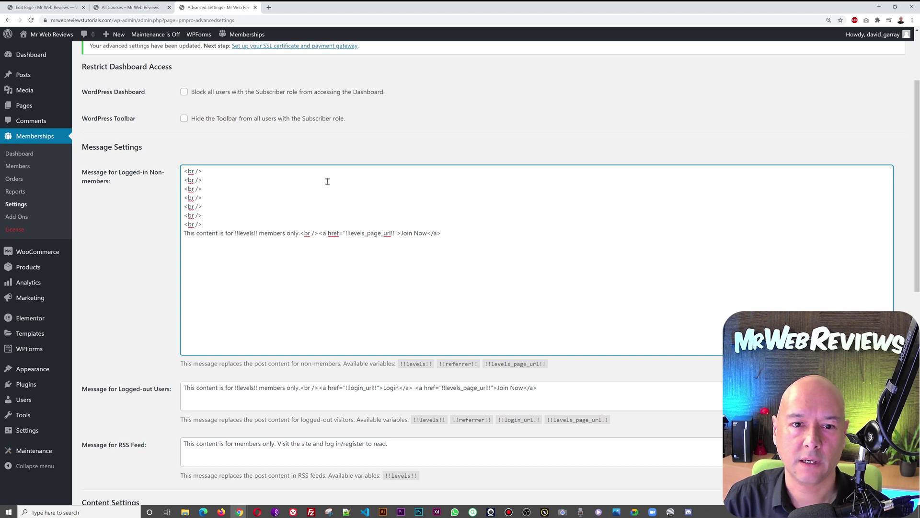
key("ctrl+v")
key("Return")
key("ctrl+v")
key("Return")
key("ctrl+v")
key("Return")
key("ctrl+v")
key("Return")
key("ctrl+v")
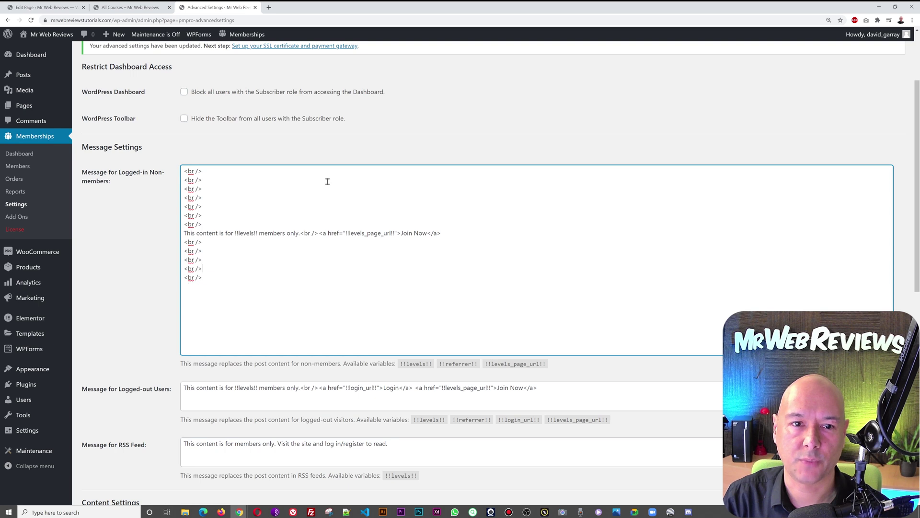
Step: Add an <h1> 'Membership Required' heading line to the message and save the settings
key("Up")
key("Up")
key("Up")
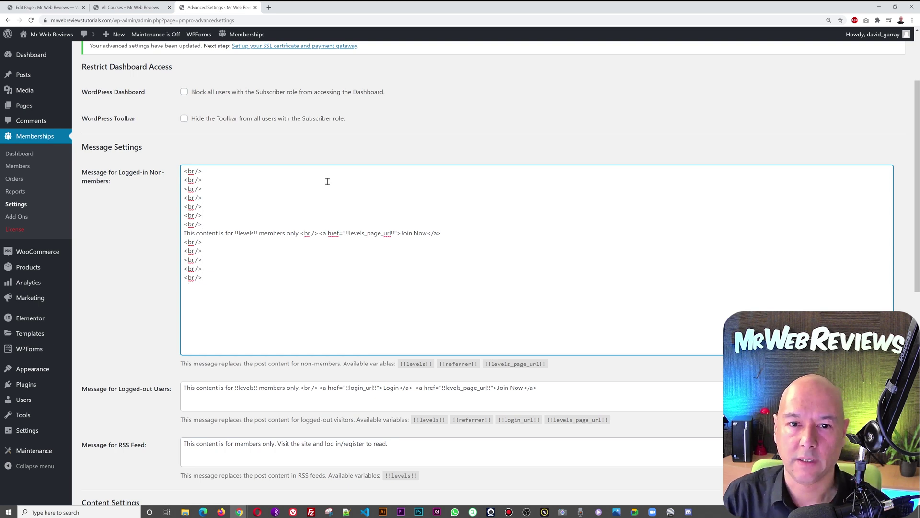
key("Return")
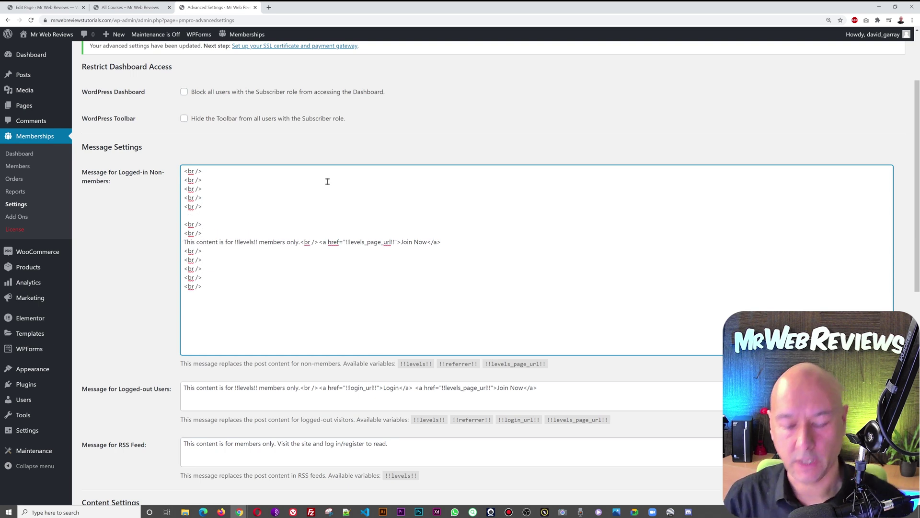
type("<h1>Membersh")
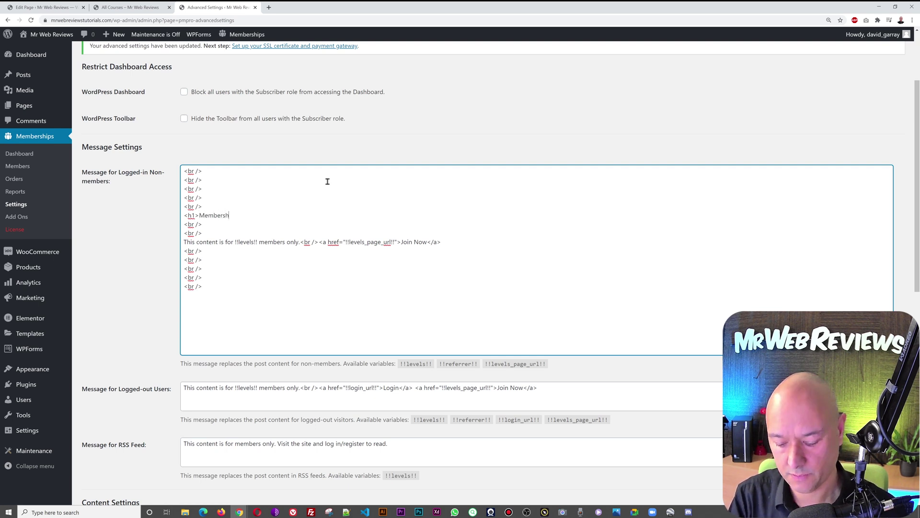
type("ip Required</h1>")
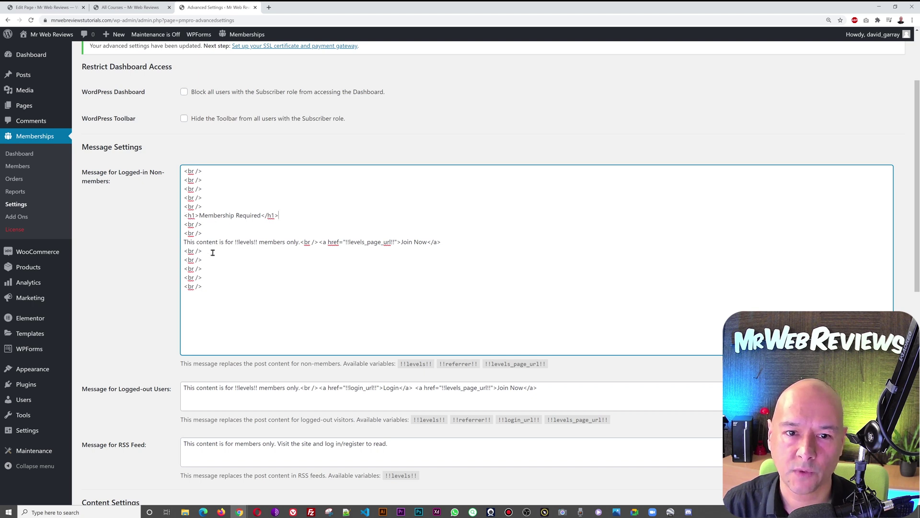
scroll(158, 319, "down", 10)
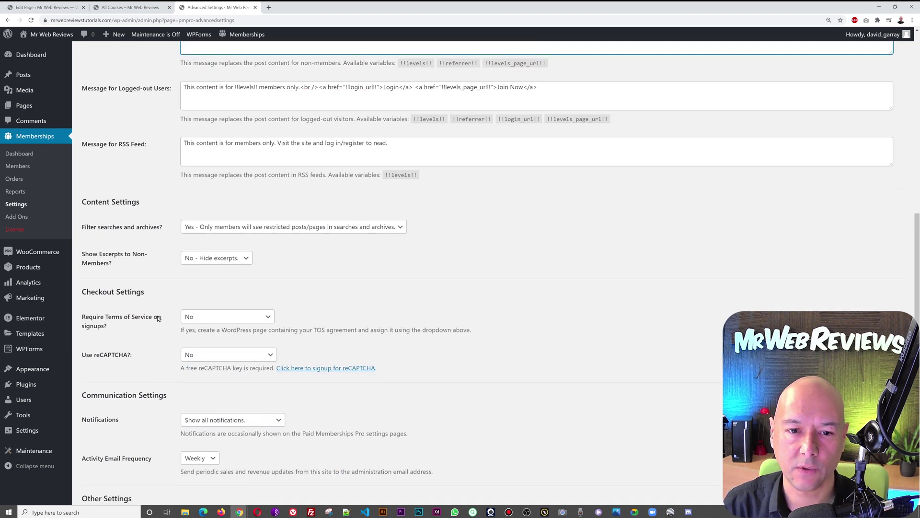
left_click(105, 427)
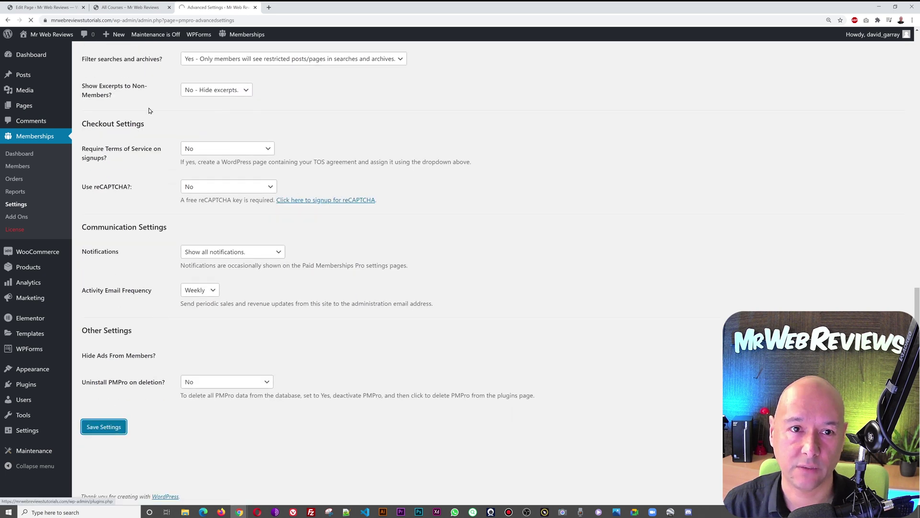
left_click(142, 9)
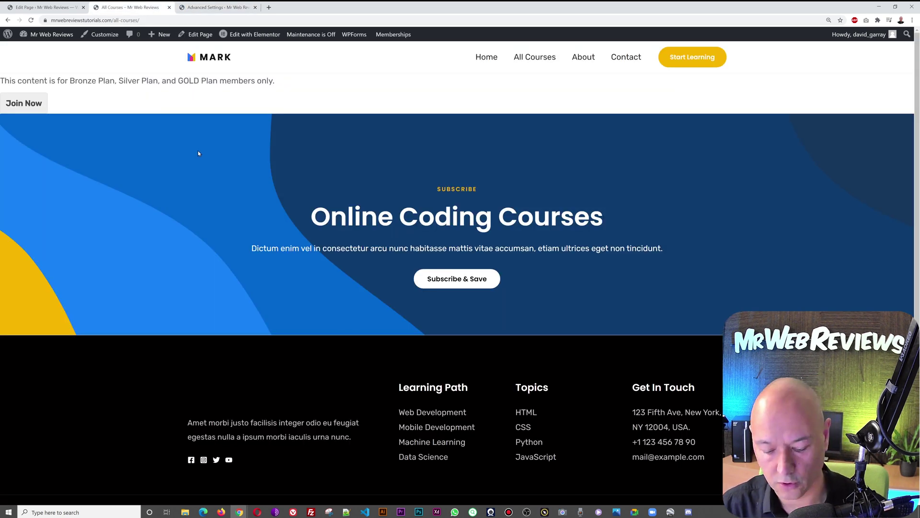
Step: Reload All Courses to see the new Membership Required heading
key("F5")
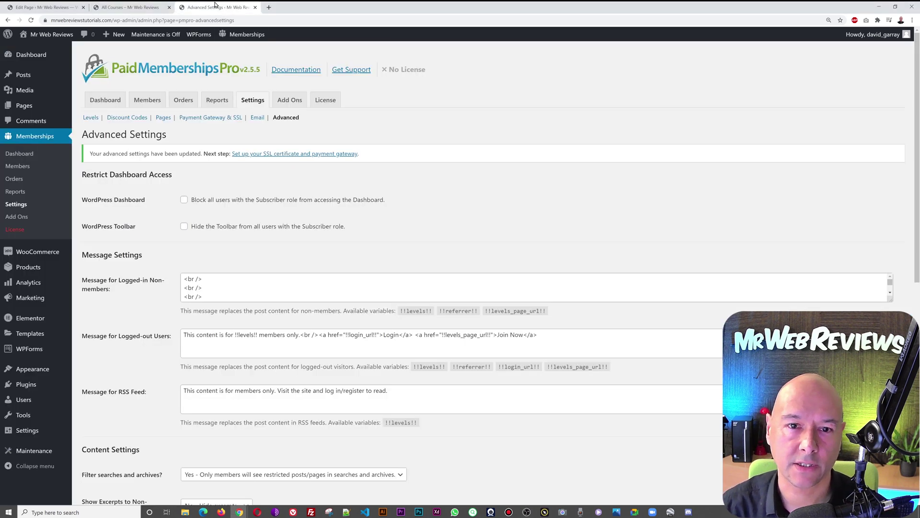
Step: Wrap the non-members message in <div class="membership-message"> and save the settings
left_click(216, 7)
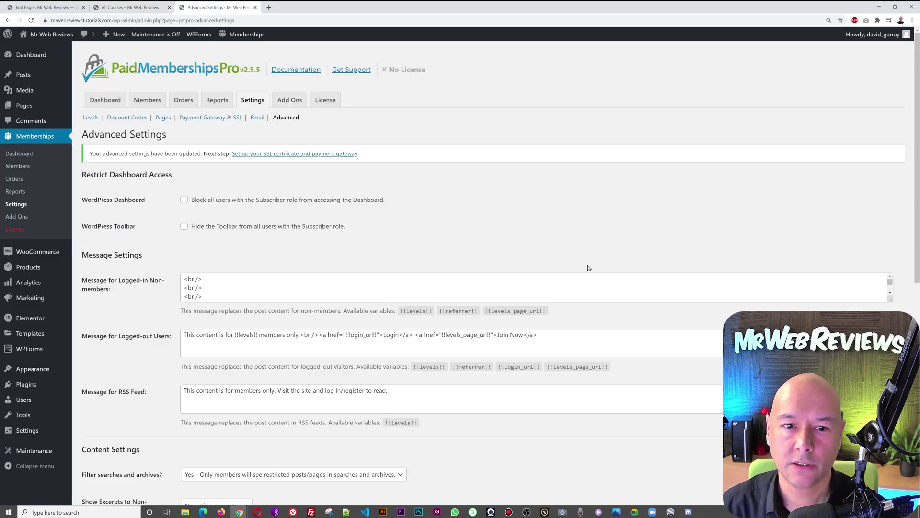
left_click_drag(891, 301, 892, 475)
left_click(223, 315)
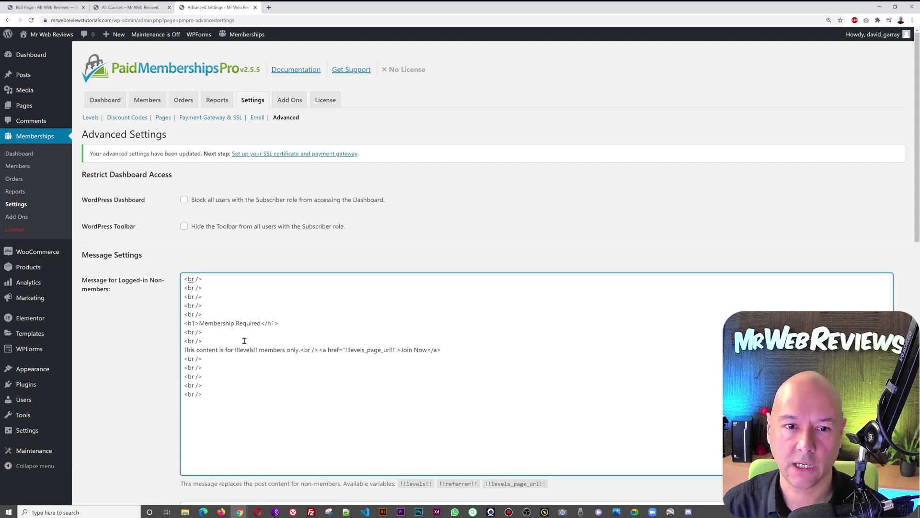
key("Return")
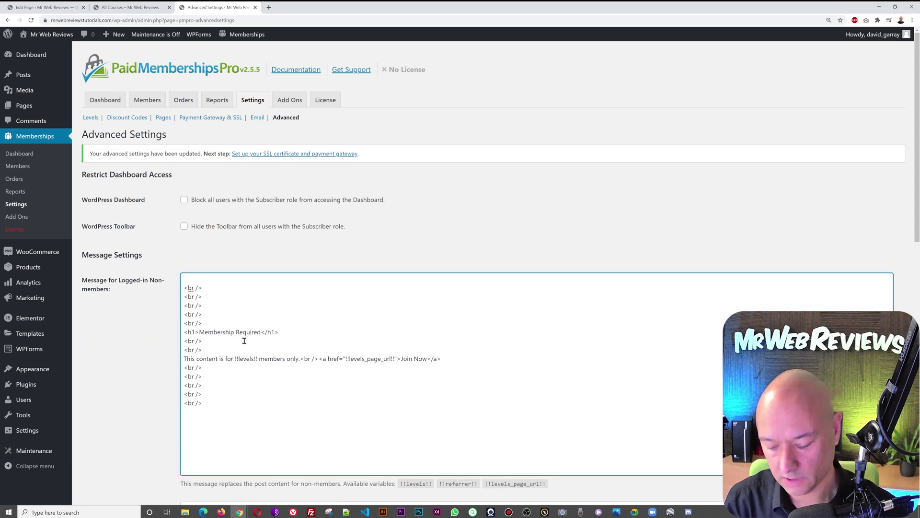
type("<div class=")
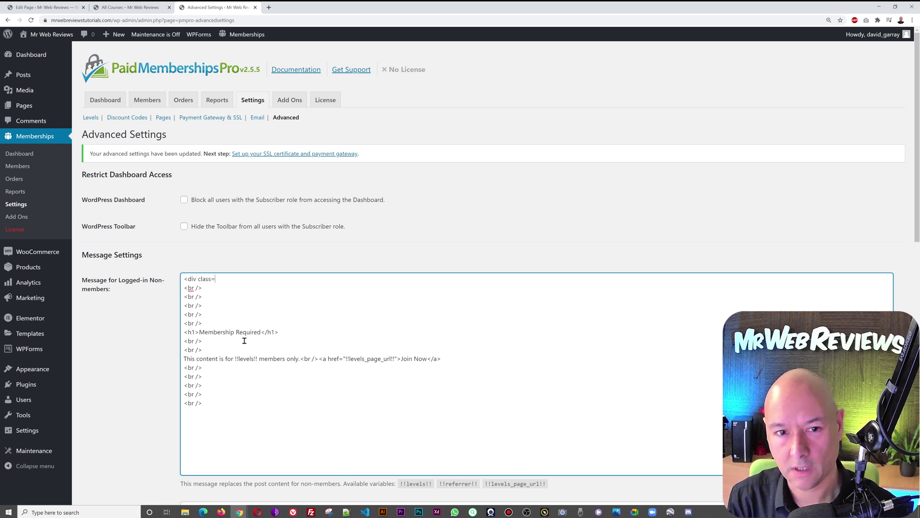
type("\"membership-message\">")
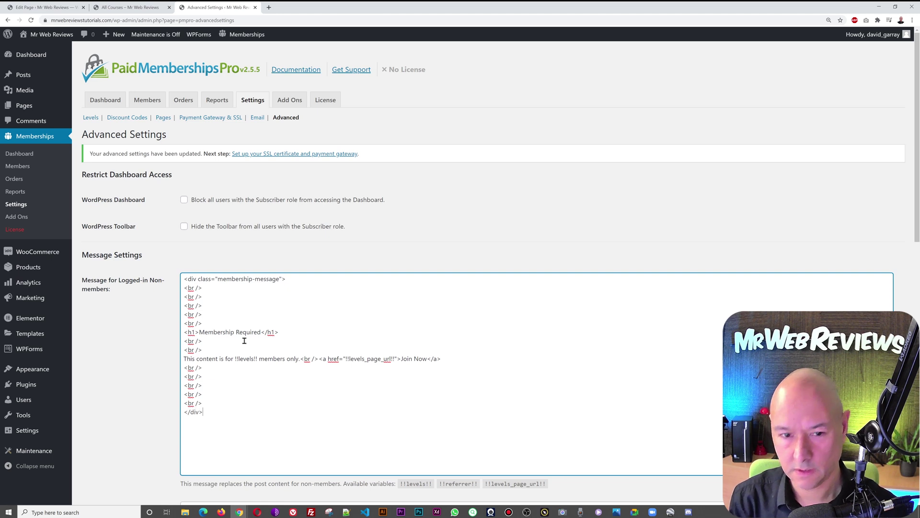
scroll(215, 347, "down", 10)
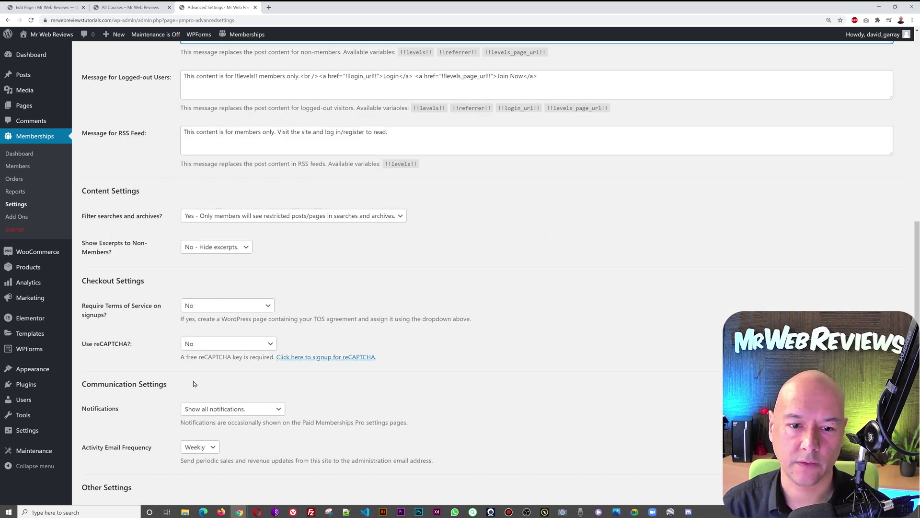
left_click(96, 432)
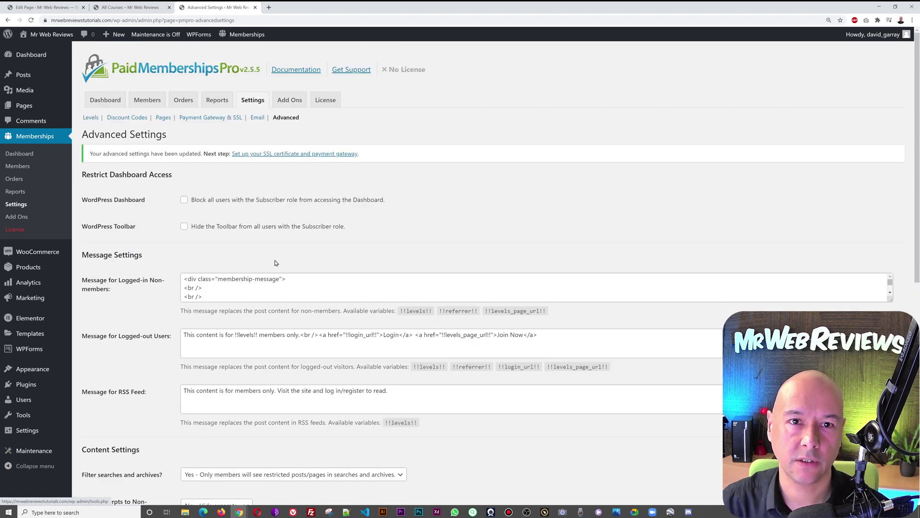
Step: Inspect the Membership Required heading on All Courses and select its div.membership-message wrapper
left_click(128, 7)
right_click(245, 165)
left_click(286, 285)
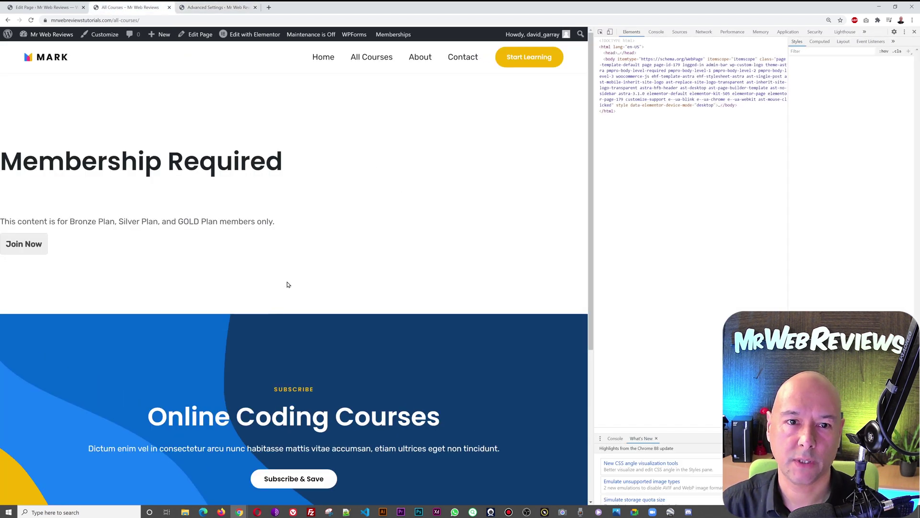
key("F5")
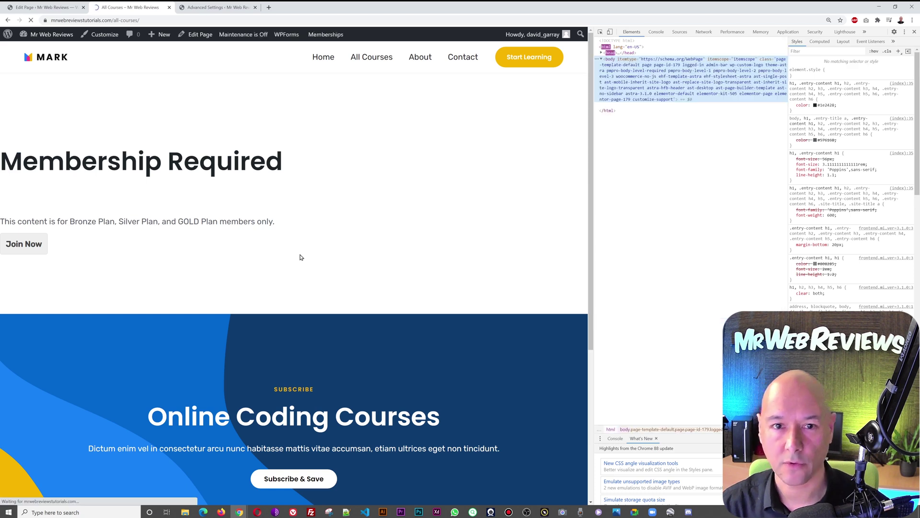
right_click(211, 163)
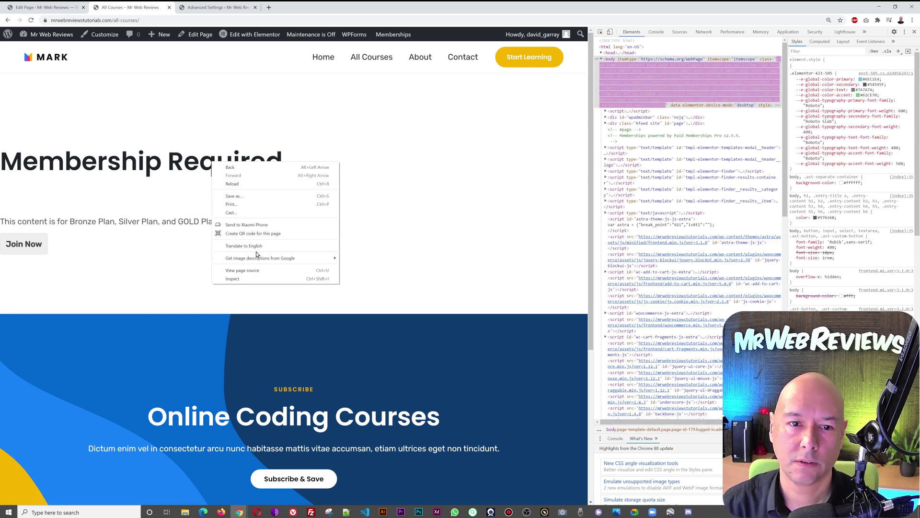
left_click(257, 280)
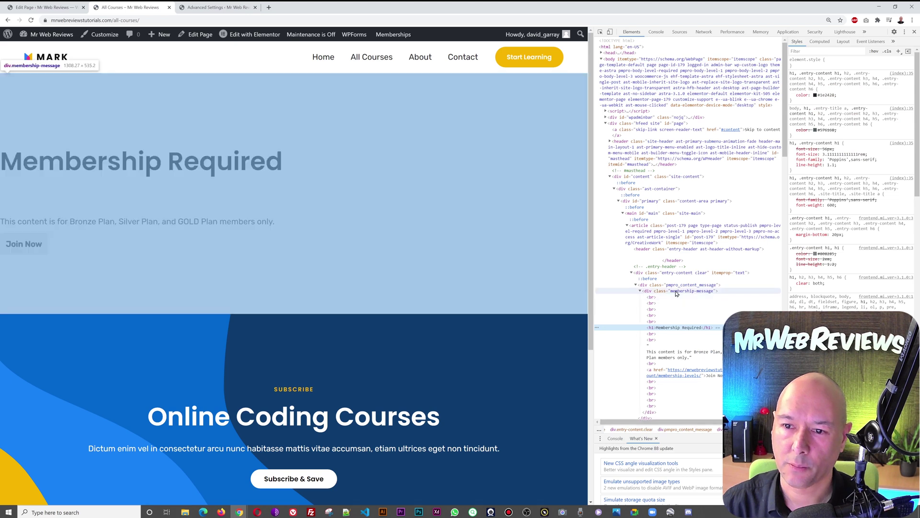
left_click(676, 291)
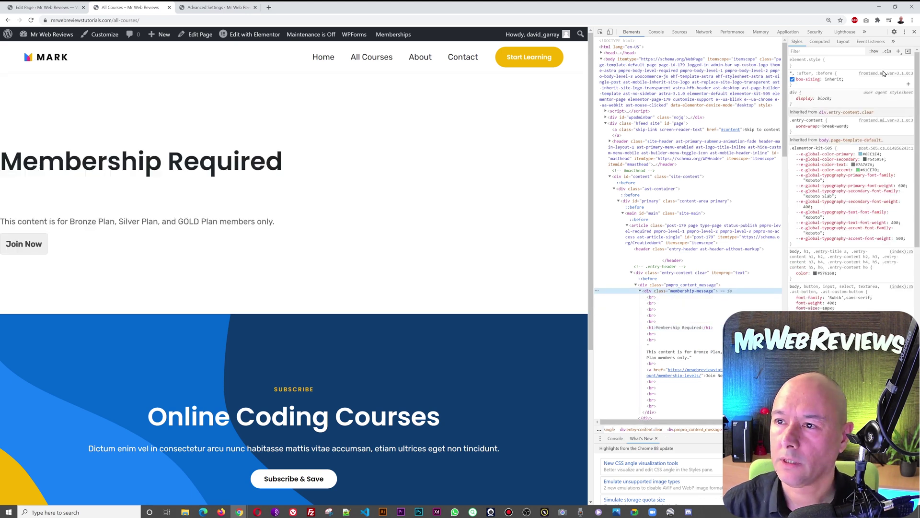
Step: Create a new .membership-message style rule with padding: 80px
left_click(892, 55)
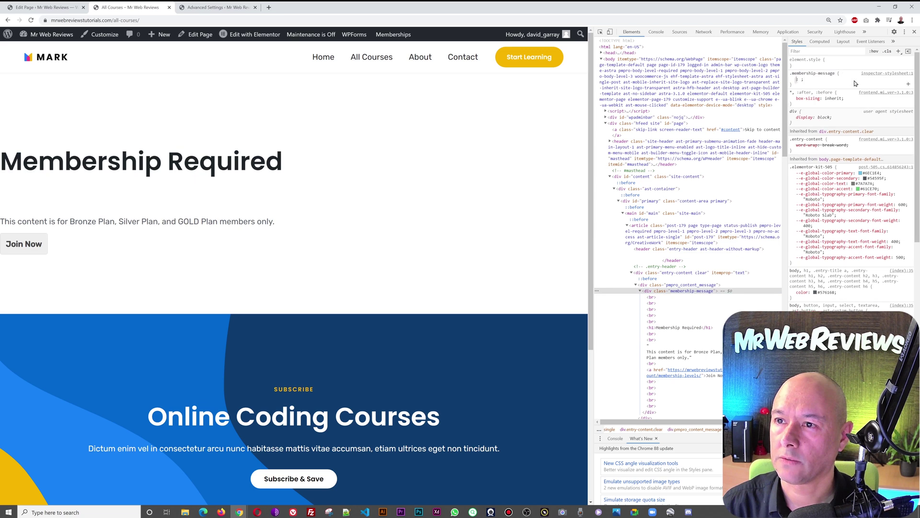
type("padding: ")
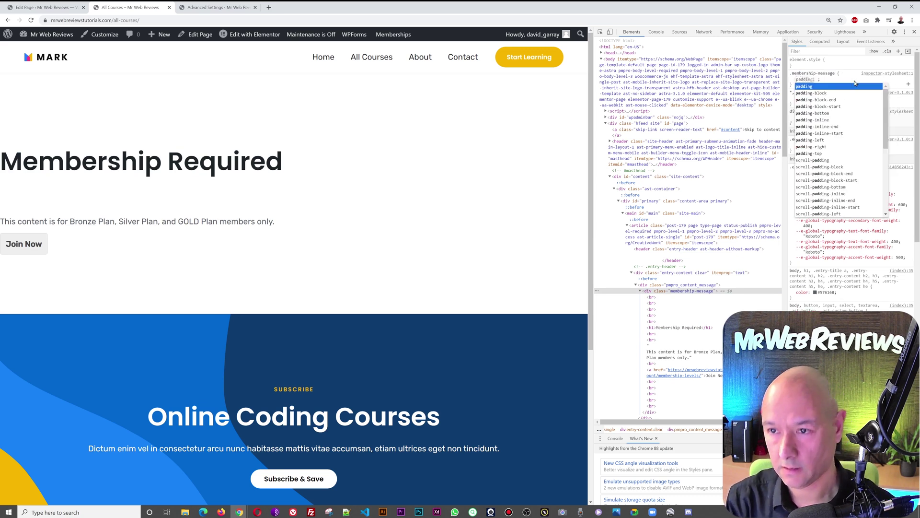
type("80")
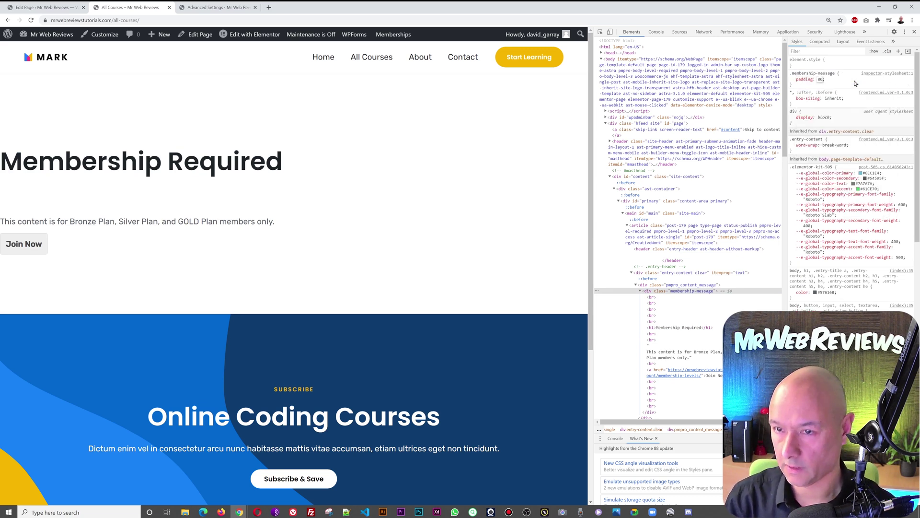
key("BackSpace")
key("BackSpace")
key("BackSpace")
key("BackSpace")
type("padding")
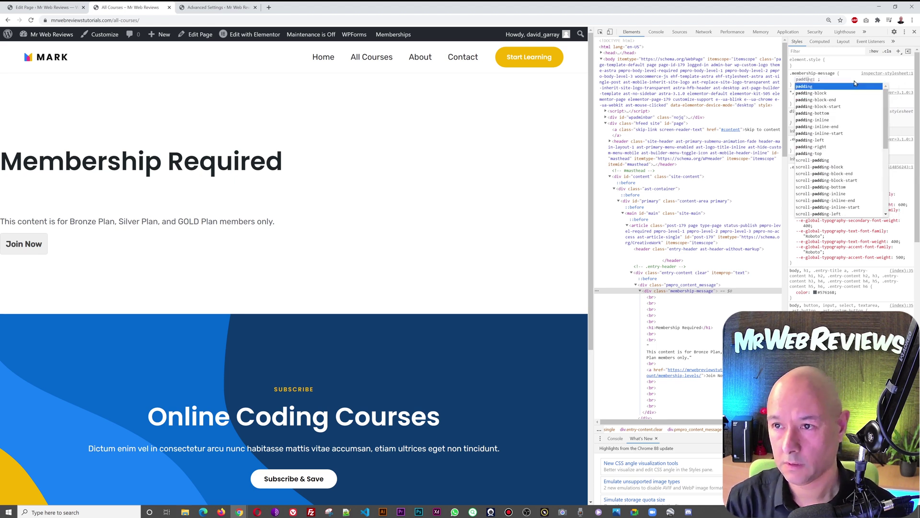
key("Tab")
type("80p")
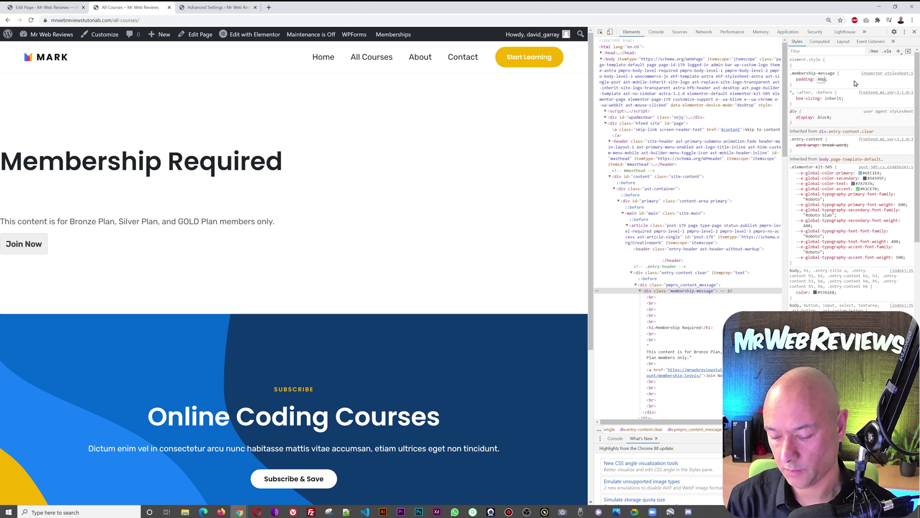
type("x")
key("Return")
Step: Add background-color: antiquewhite to the rule and select the rule text
type("b")
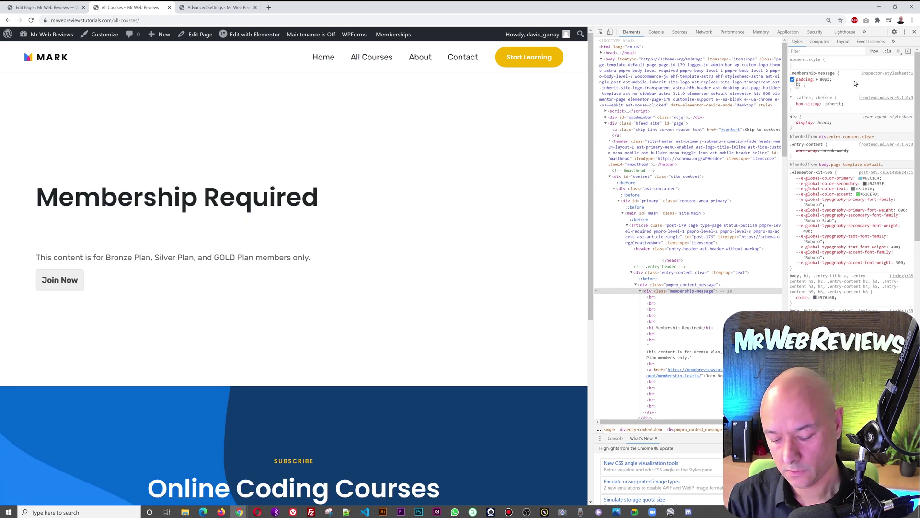
type("ackground-color")
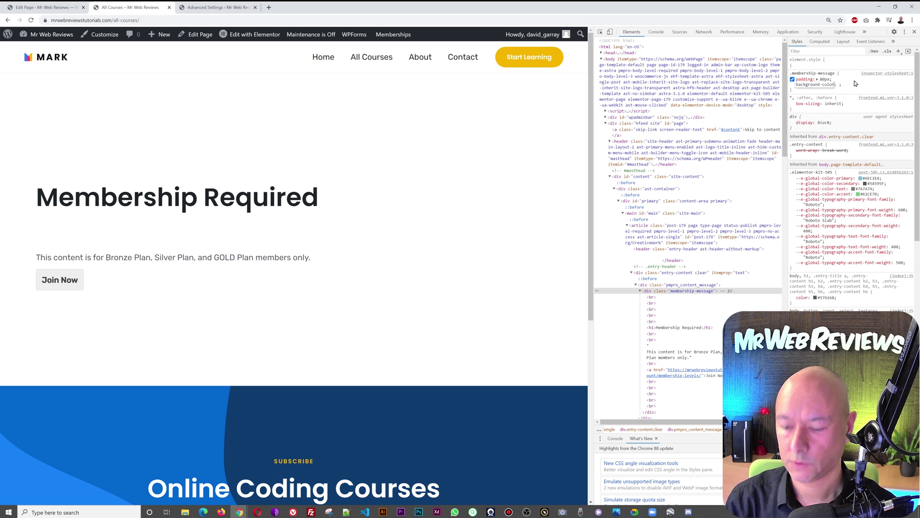
key("Tab")
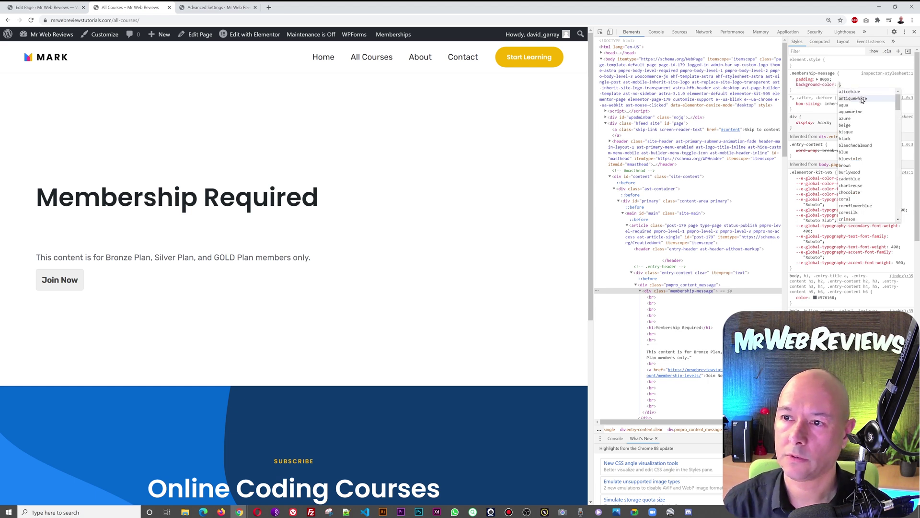
key("Up")
key("Down")
key("Down")
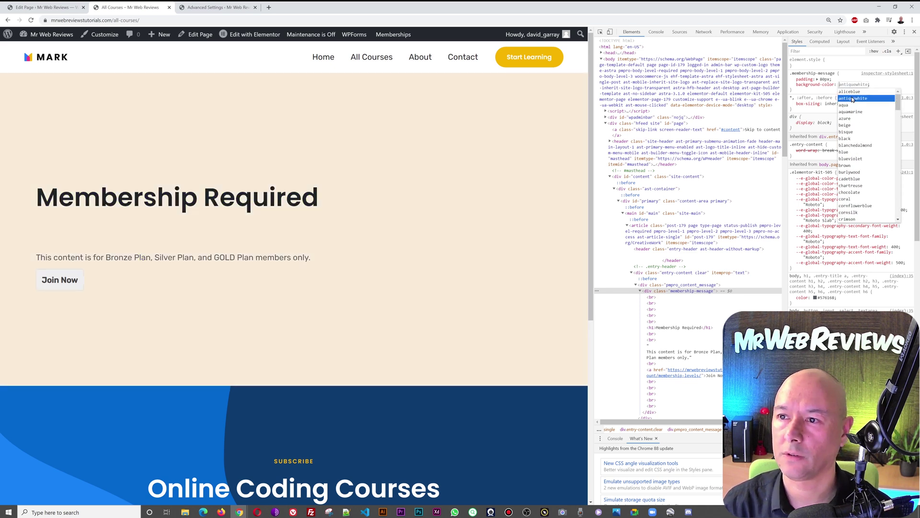
left_click(853, 99)
key("Return")
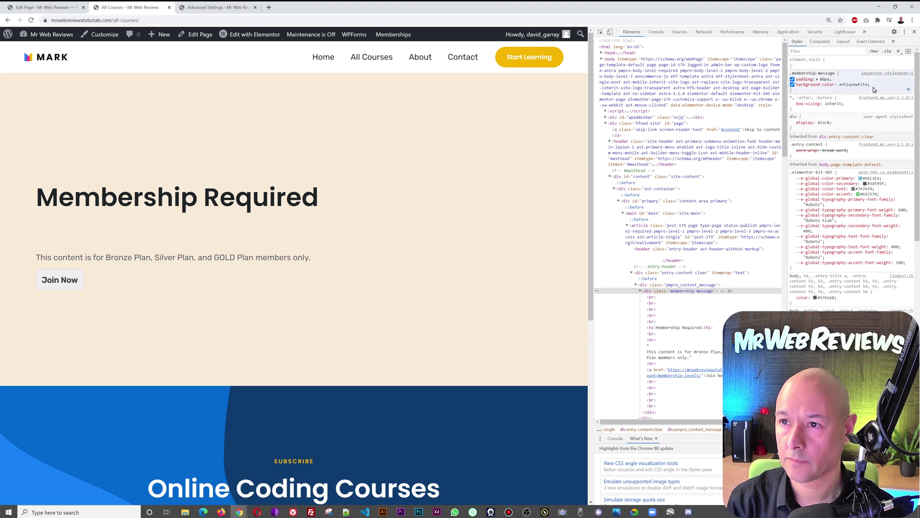
left_click_drag(799, 92, 790, 72)
key("ctrl+c")
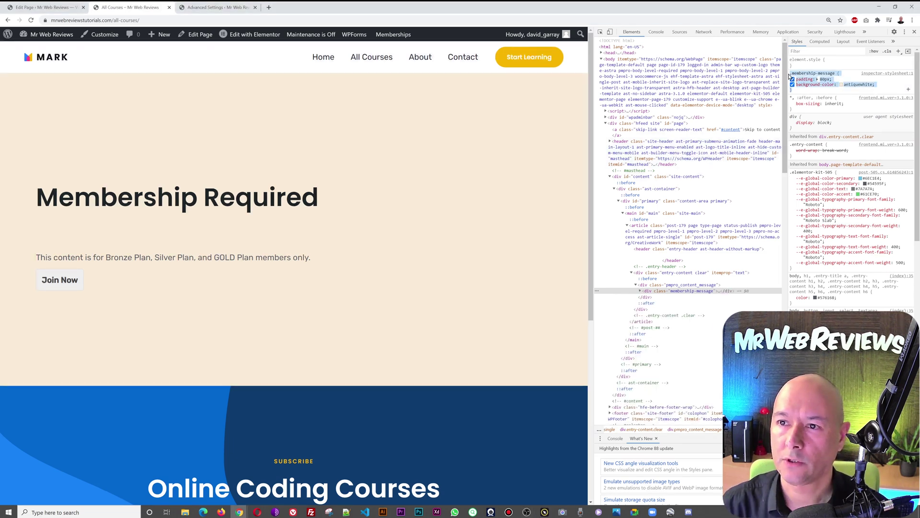
Step: Paste the .membership-message rule into the Customizer's Additional CSS and publish it
left_click(202, 7)
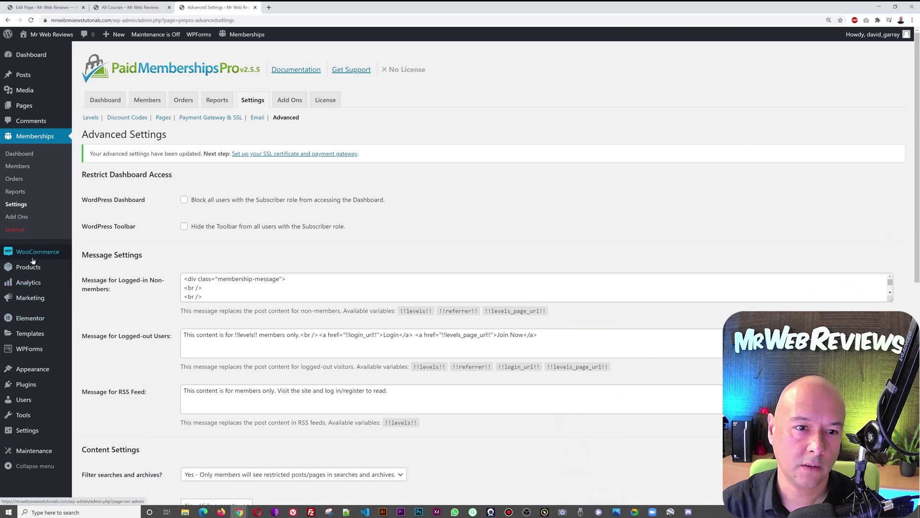
mouse_move(34, 370)
left_click(98, 386)
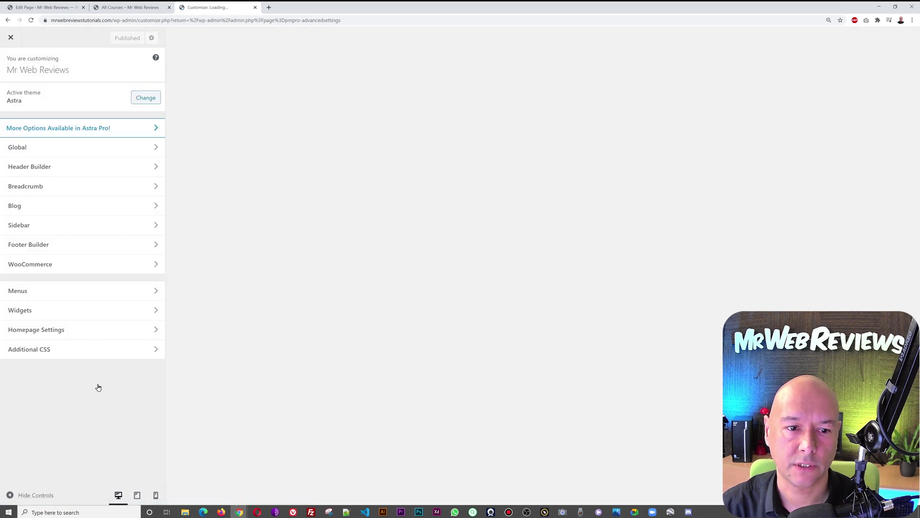
left_click(42, 349)
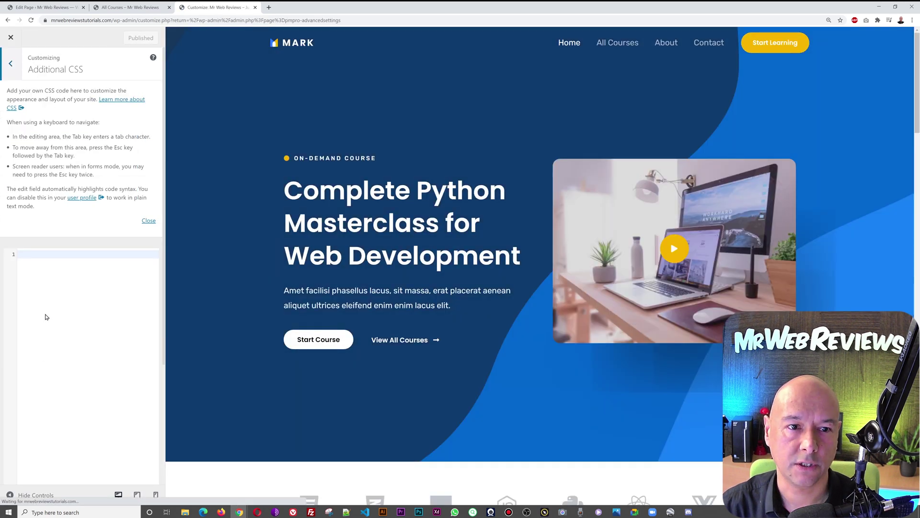
key("ctrl+v")
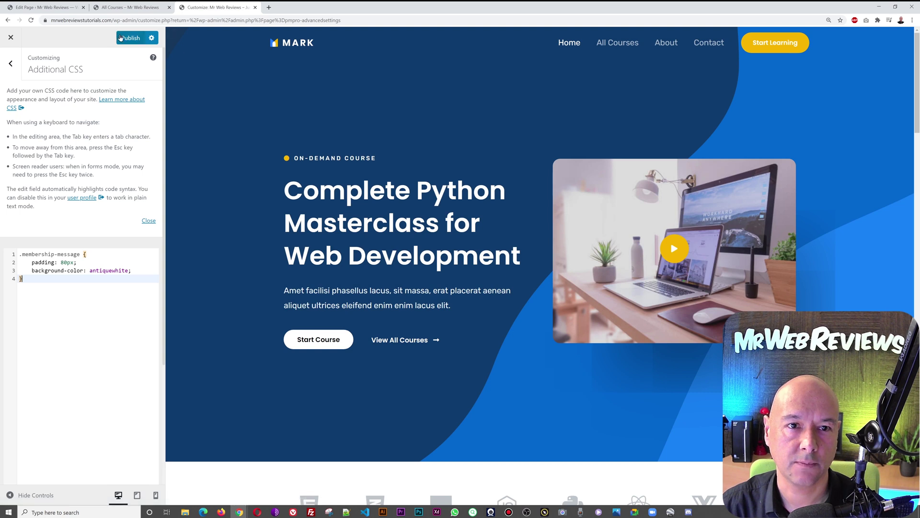
left_click(121, 38)
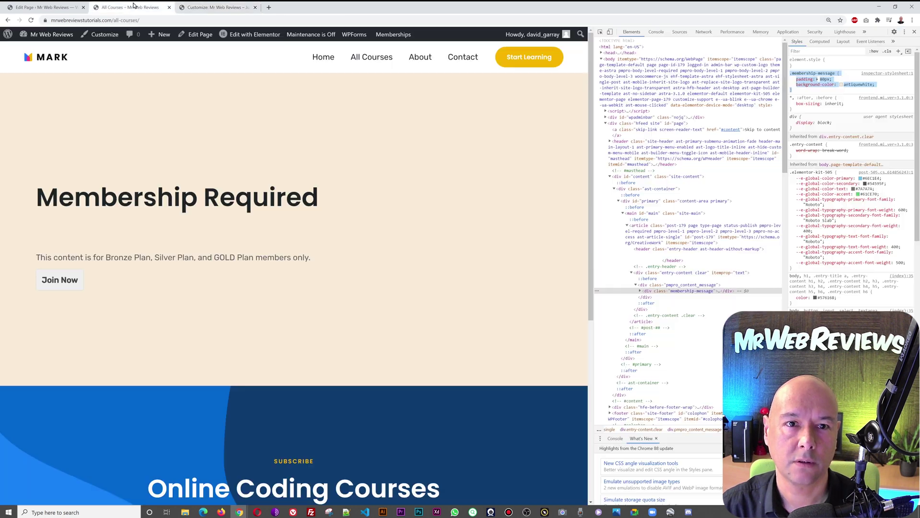
left_click(127, 7)
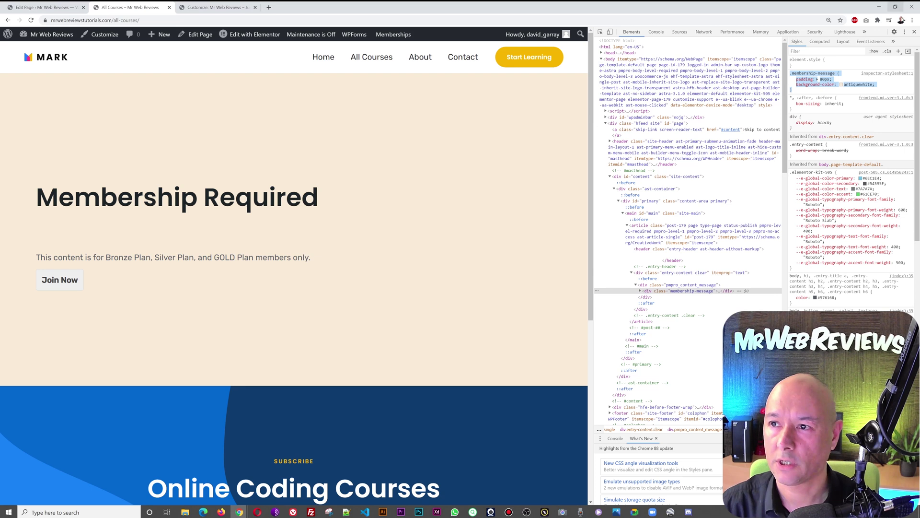
Step: Close DevTools and the Customizer, reload All Courses, and follow Join Now to the membership levels
left_click(914, 32)
key("F5")
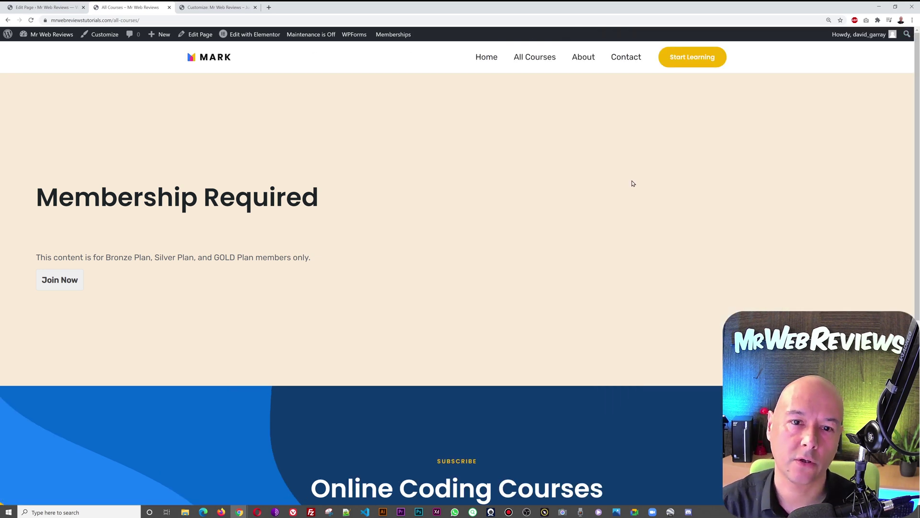
left_click(215, 7)
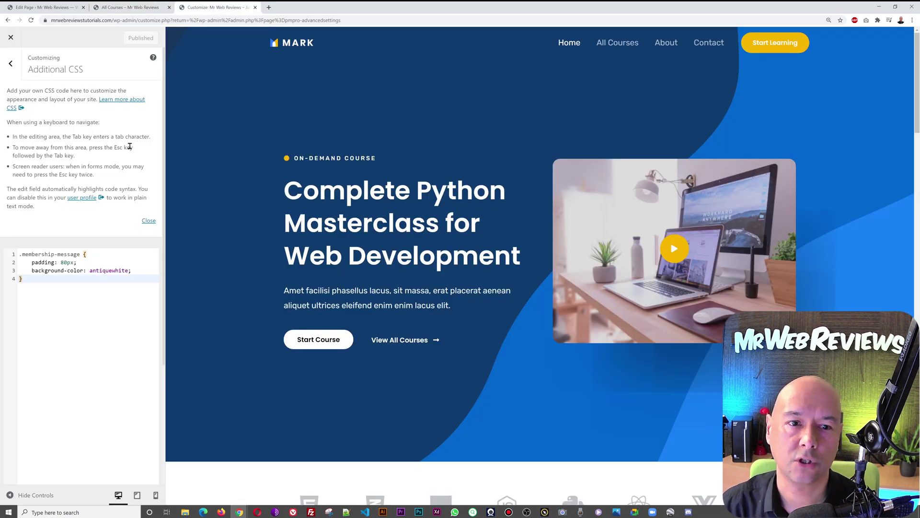
left_click(10, 37)
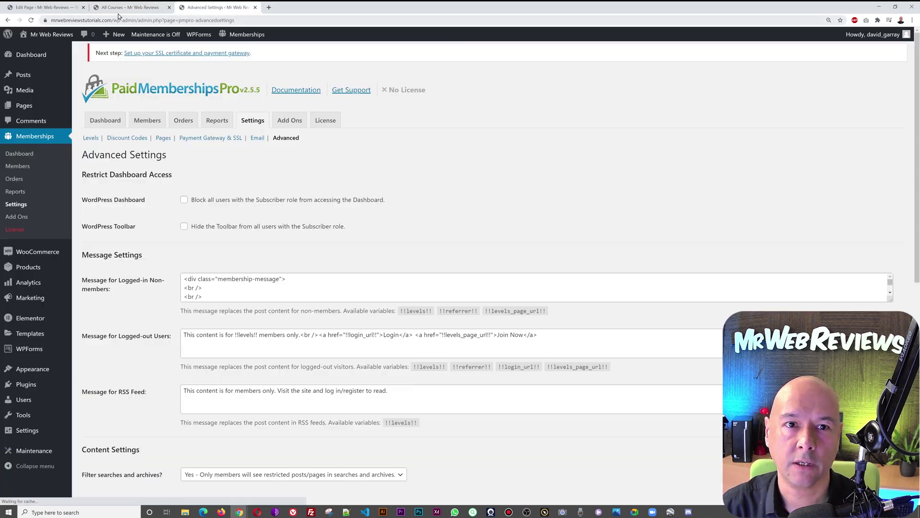
left_click(120, 9)
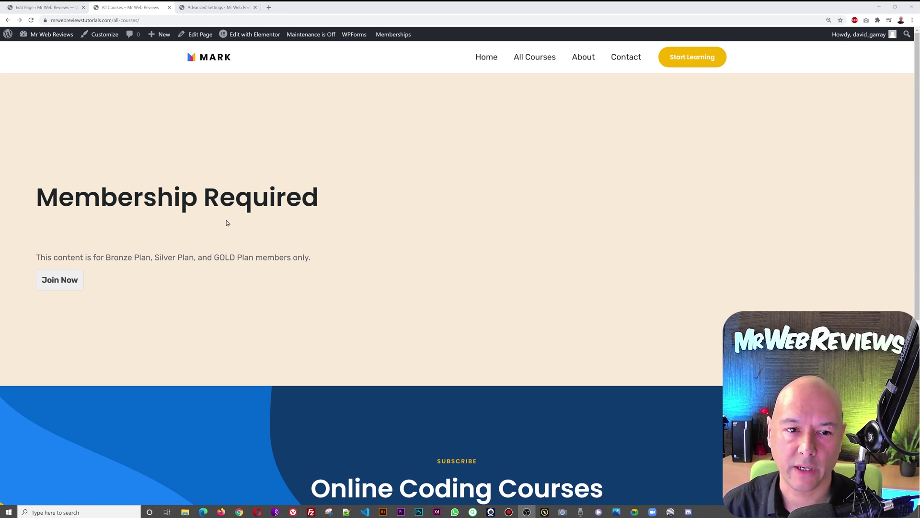
left_click(64, 285)
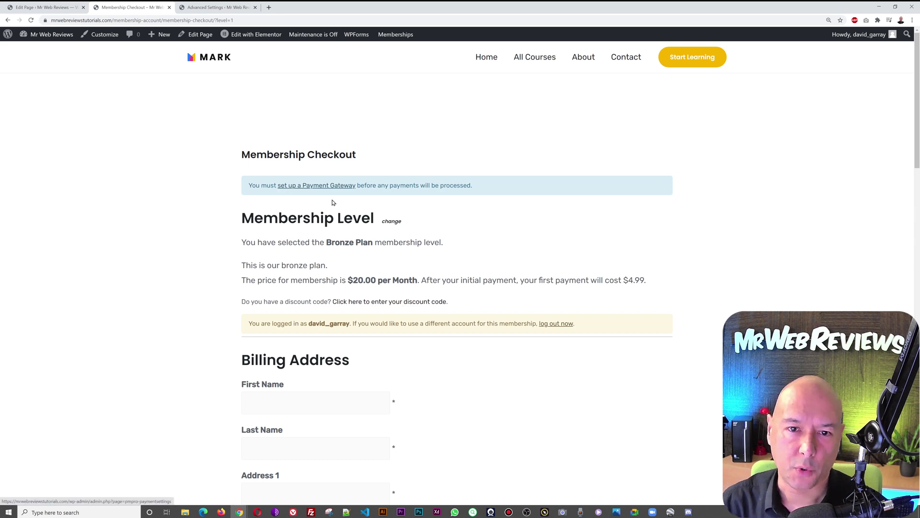
Step: Save Pay by Check as the payment gateway and reload the Bronze Plan checkout
left_click(229, 10)
left_click(199, 120)
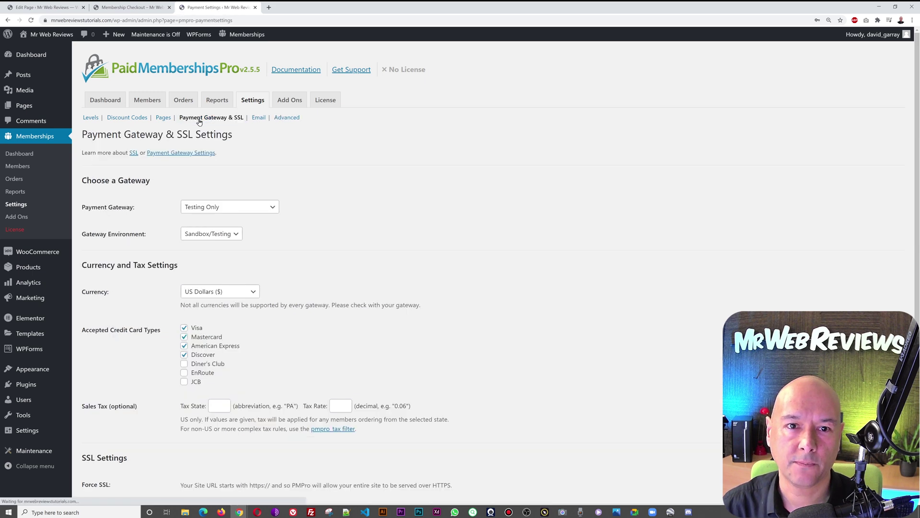
left_click(274, 207)
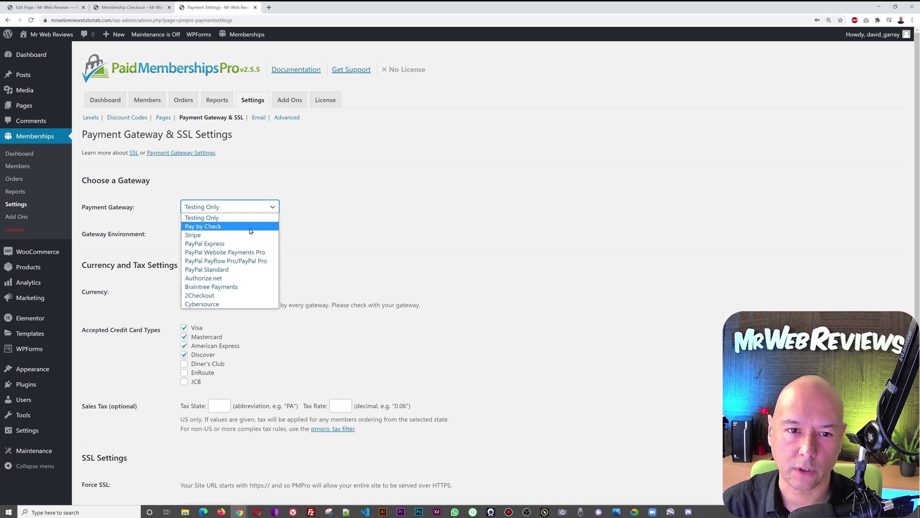
left_click(205, 227)
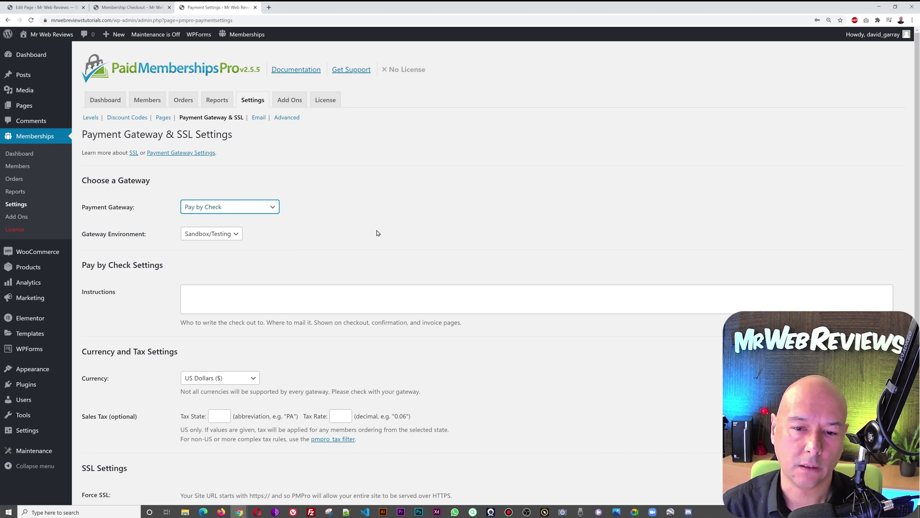
scroll(468, 247, "down", 4)
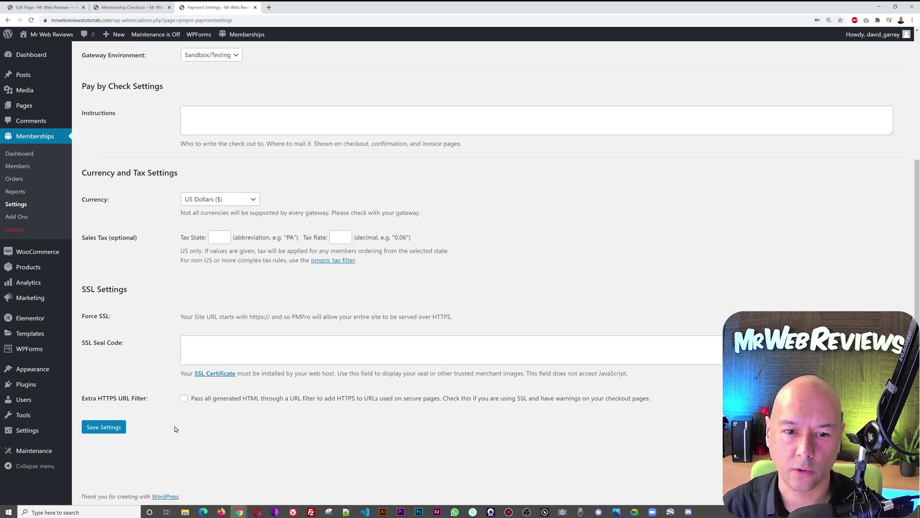
left_click(110, 425)
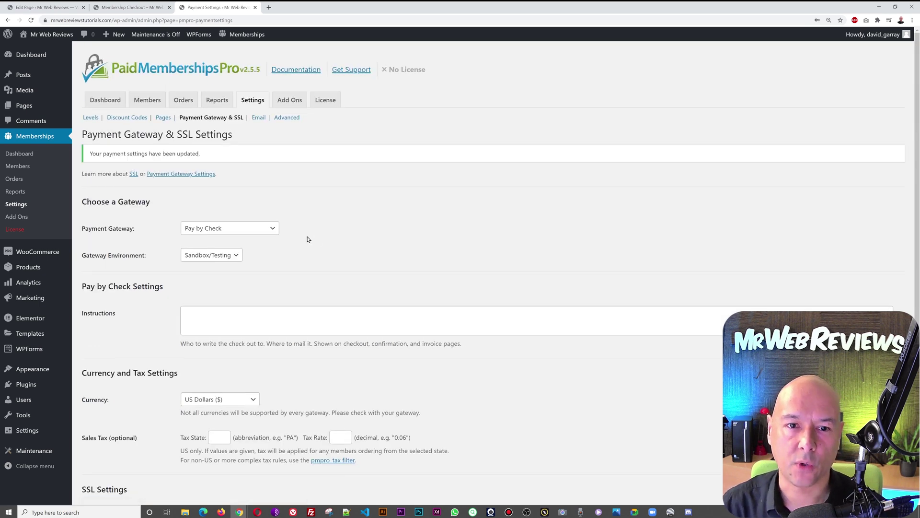
left_click(275, 230)
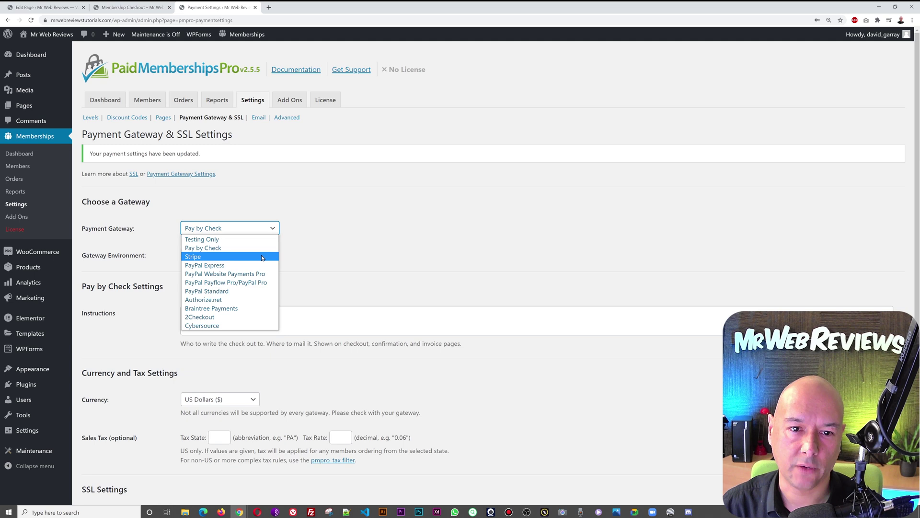
left_click(377, 242)
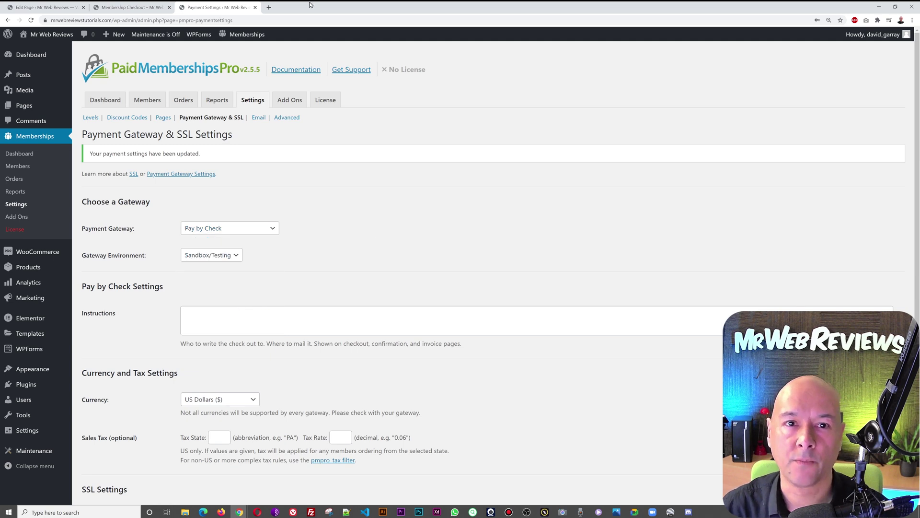
left_click(130, 7)
key("F5")
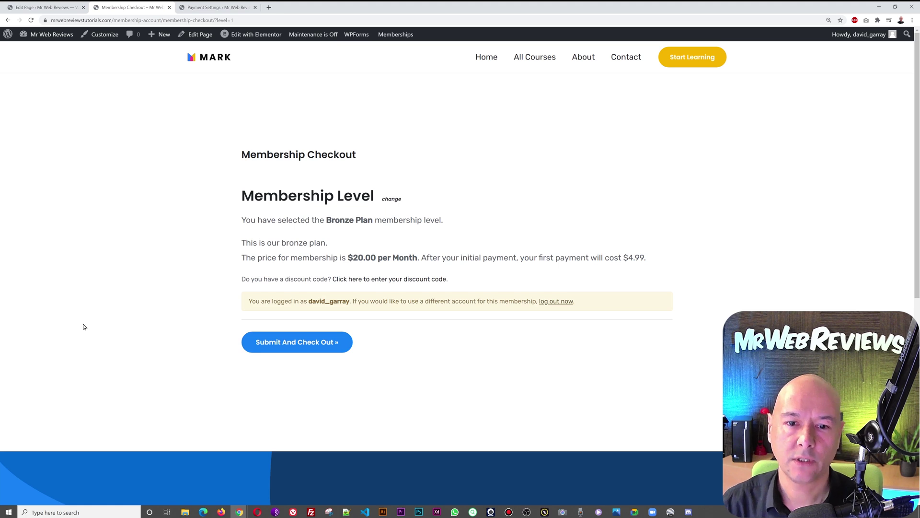
Step: Submit the Bronze Plan checkout and review the account's paid $20.00 check invoice
left_click(305, 343)
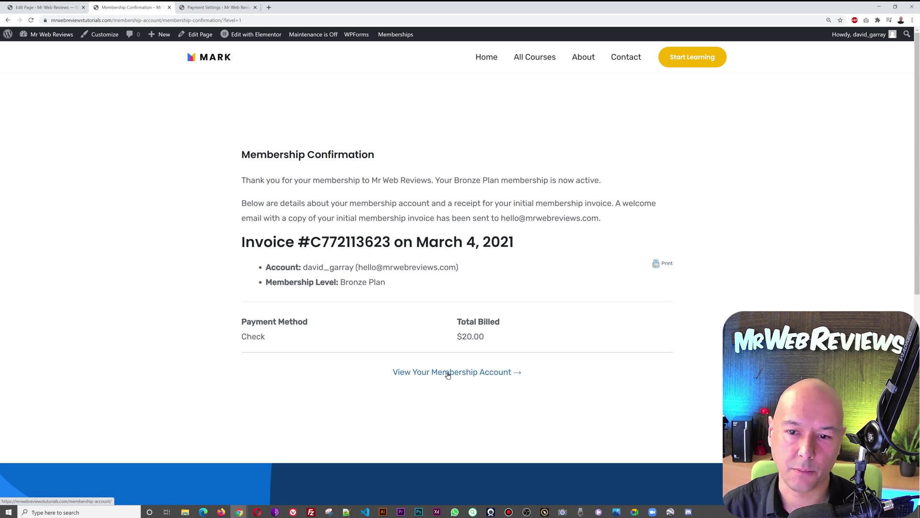
left_click(468, 373)
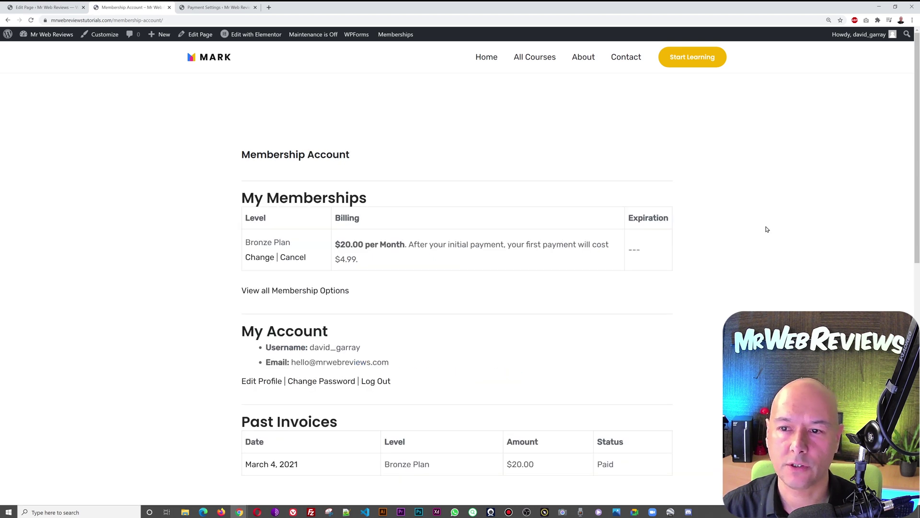
scroll(767, 229, "down", 2)
scroll(766, 229, "up", 2)
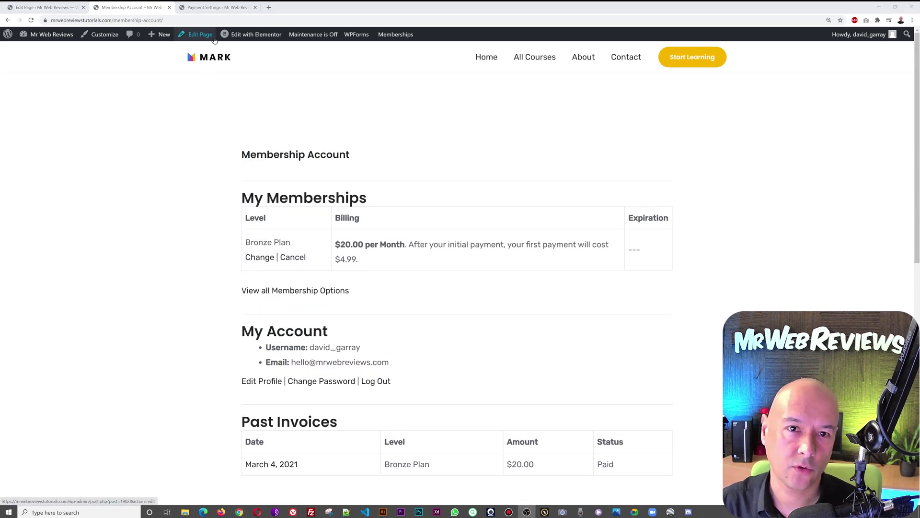
left_click(214, 11)
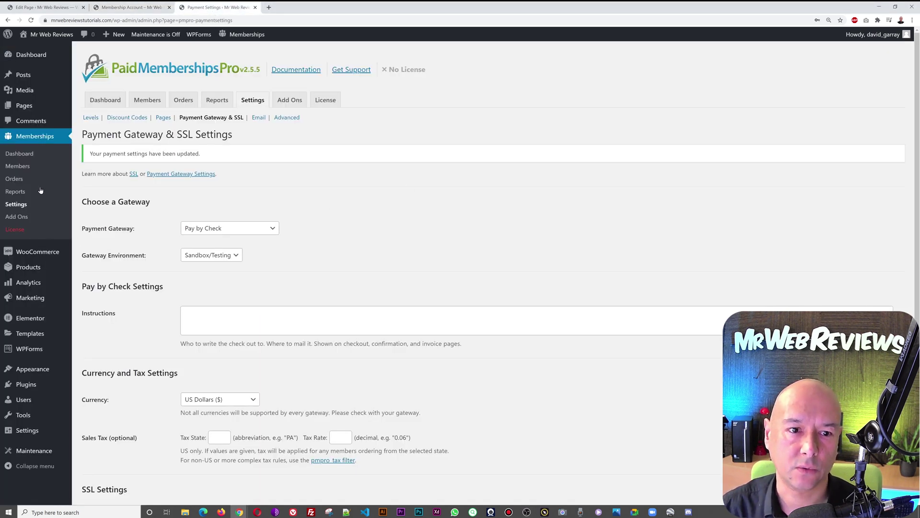
Step: Review the dashboard's $20.00 sale and new Bronze member, then list all members
left_click(22, 155)
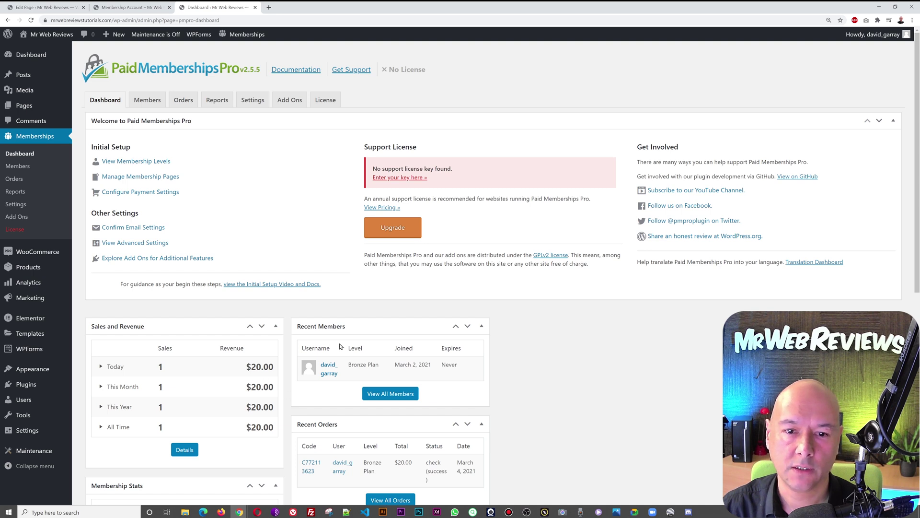
left_click(402, 396)
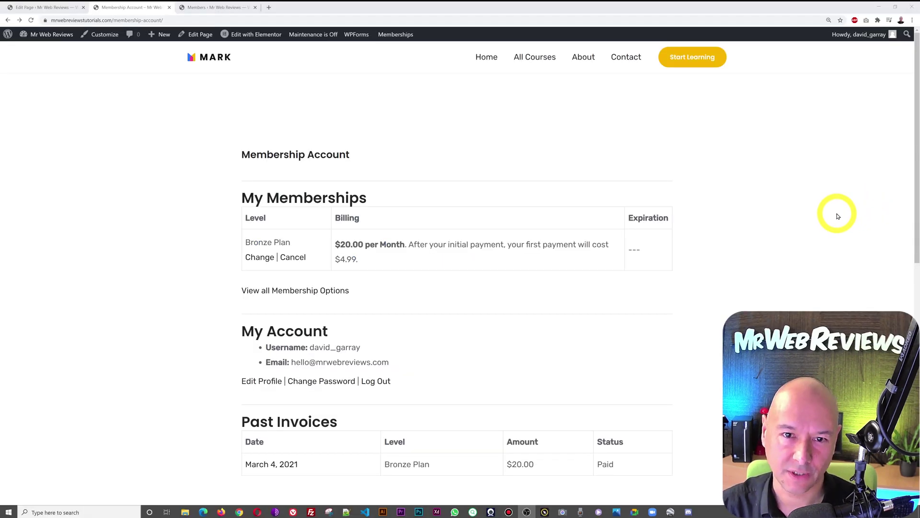
Step: Open All Courses as the Bronze member and browse its Featured Course video and testimonials
left_click(528, 61)
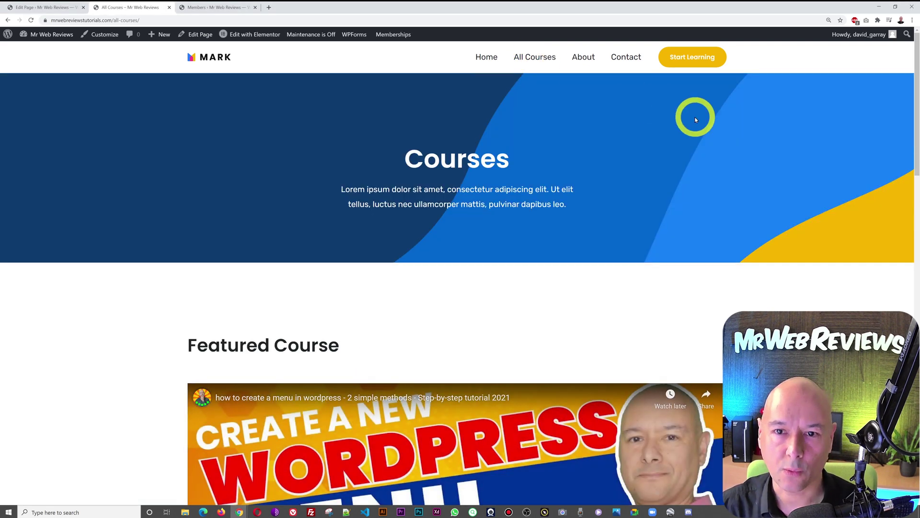
scroll(798, 189, "down", 4)
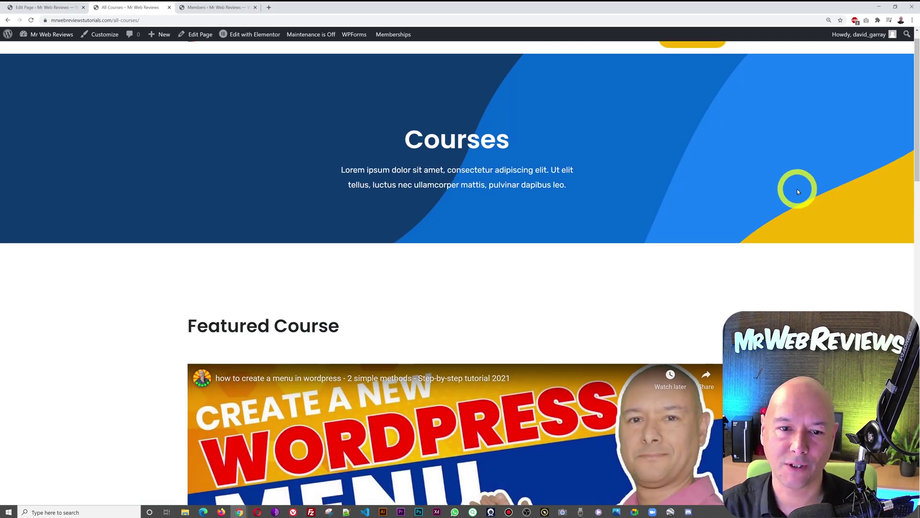
scroll(799, 192, "down", 8)
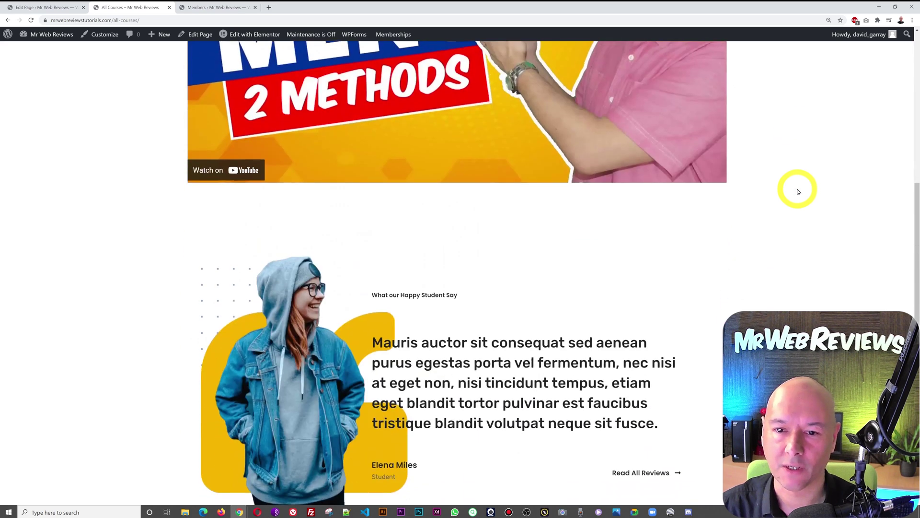
scroll(798, 192, "down", 7)
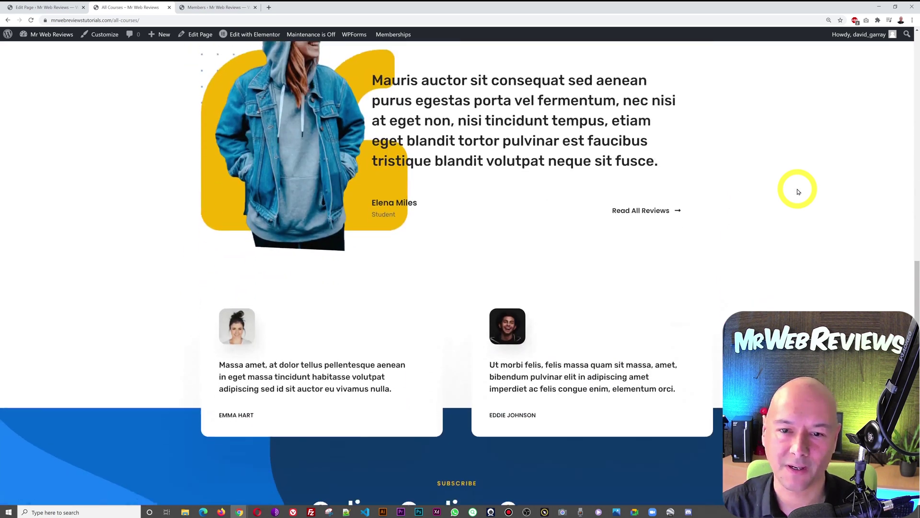
scroll(798, 192, "down", 2)
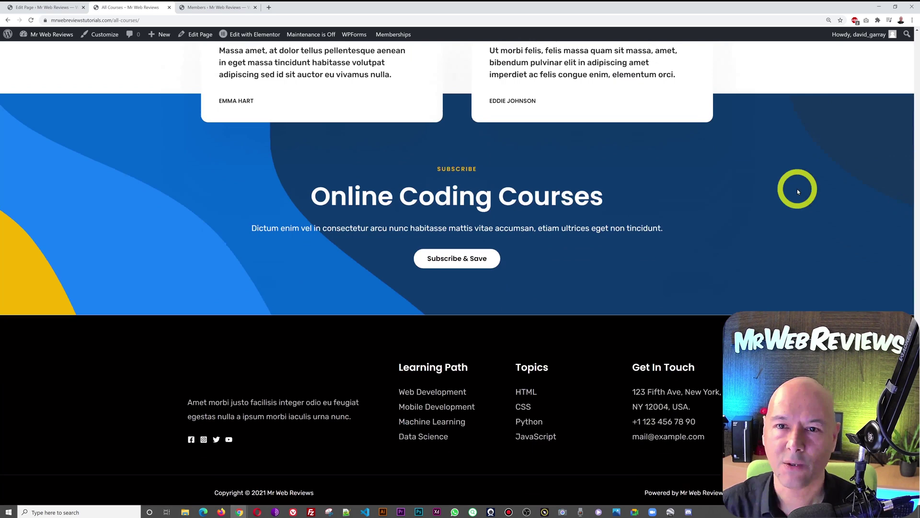
scroll(798, 192, "up", 3)
scroll(798, 191, "up", 4)
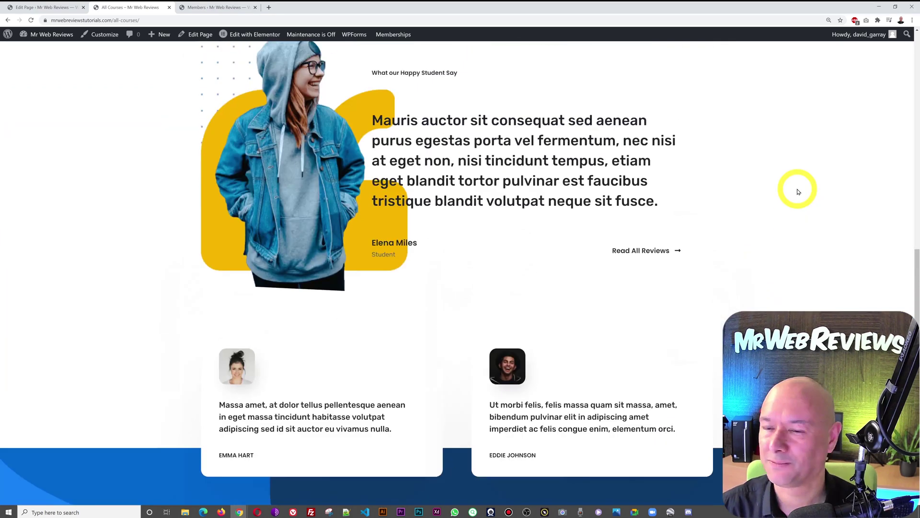